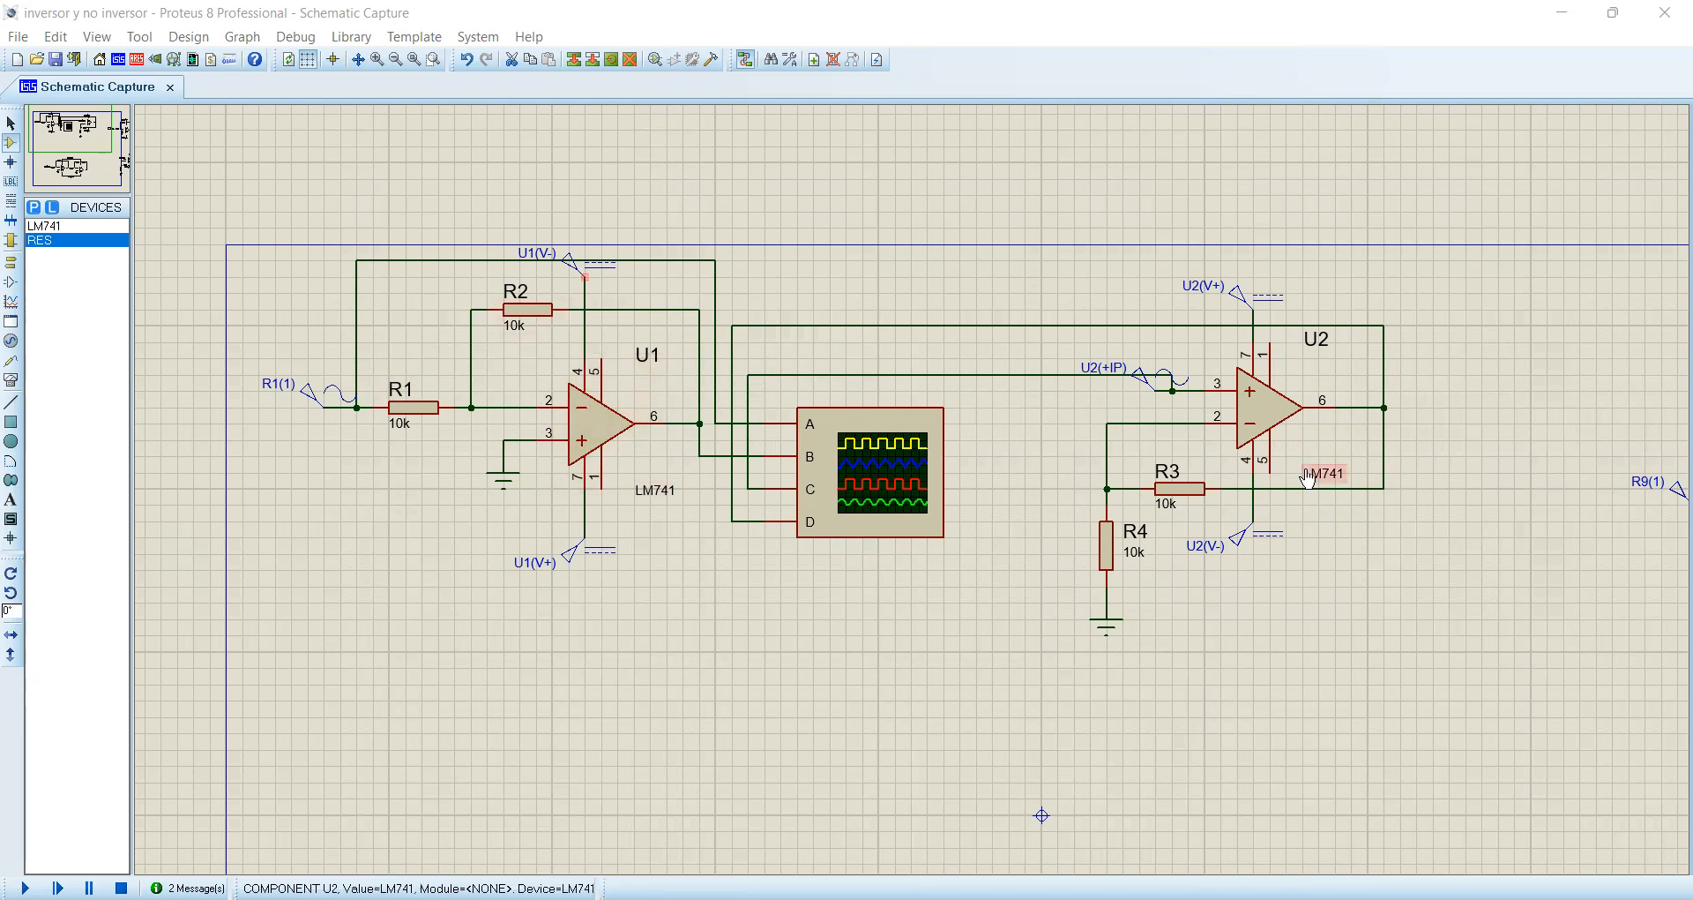
- Inspect the voltage settings of U1's negative and positive DC supply generators without changing them, undoing the stray wire
click(597, 275)
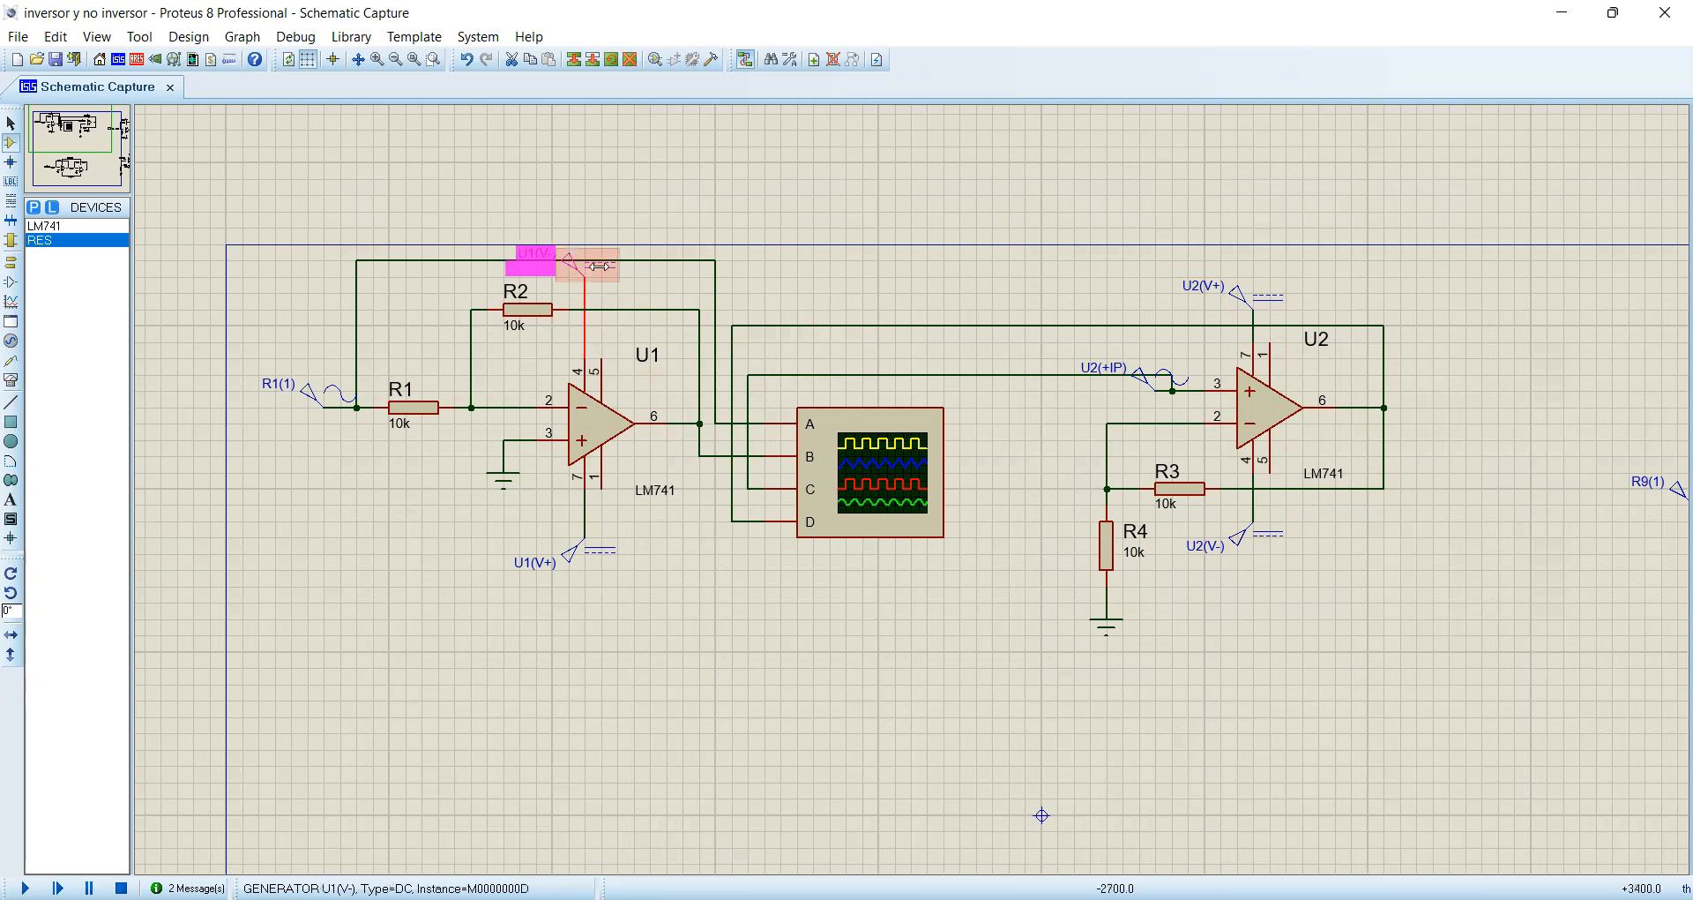
double_click(595, 264)
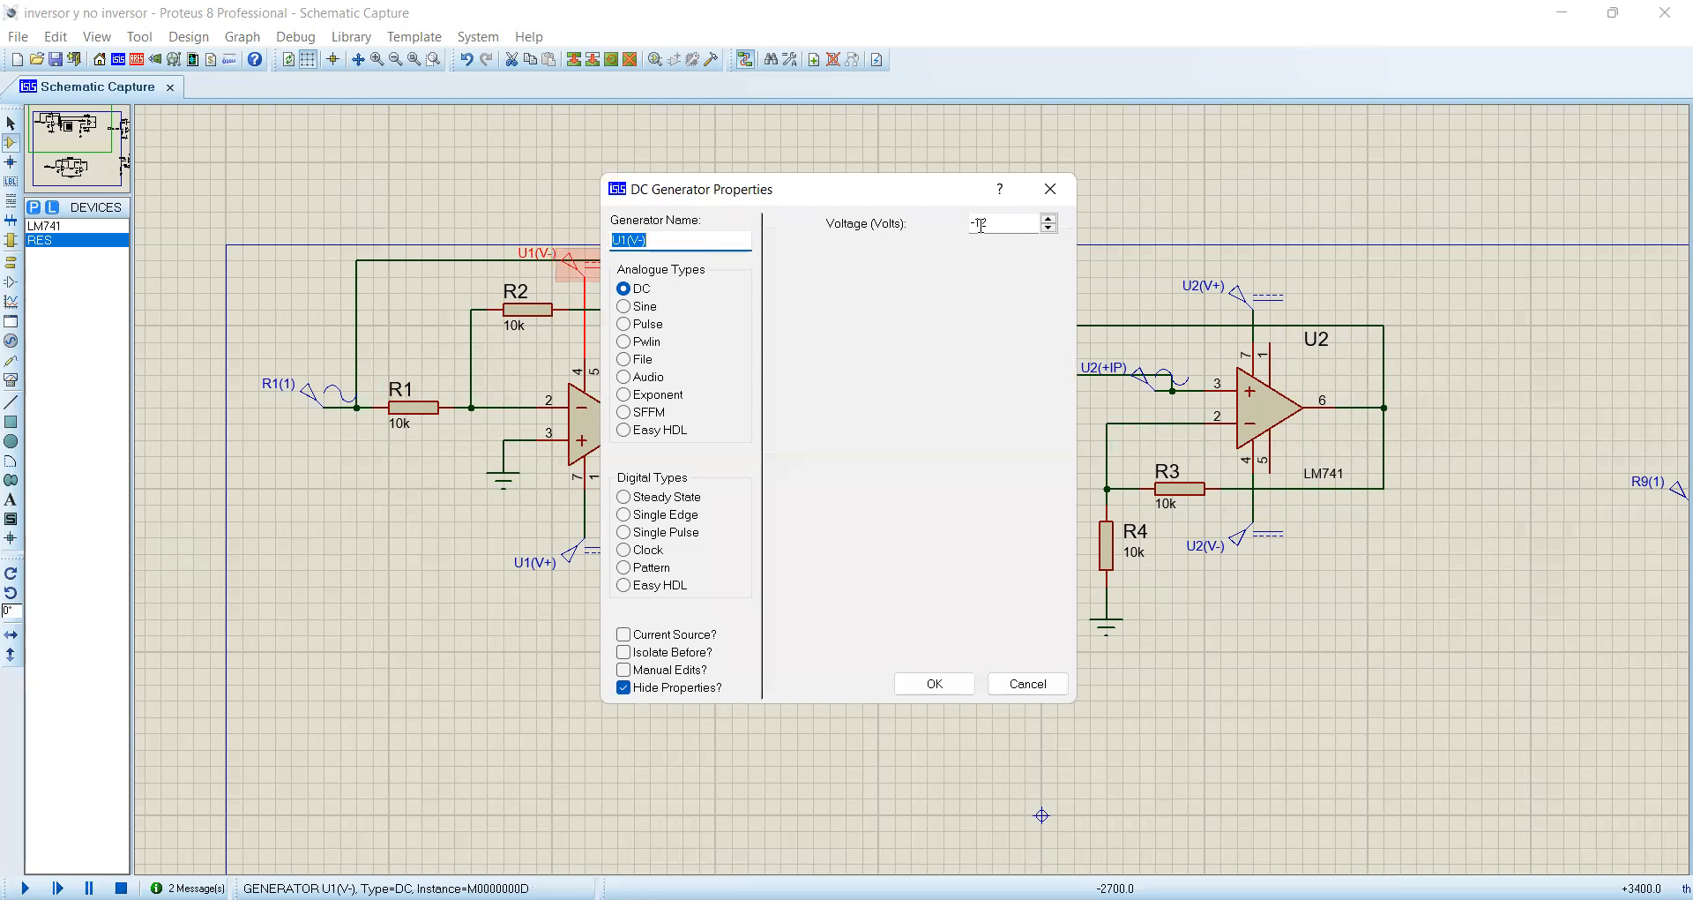
click(1050, 191)
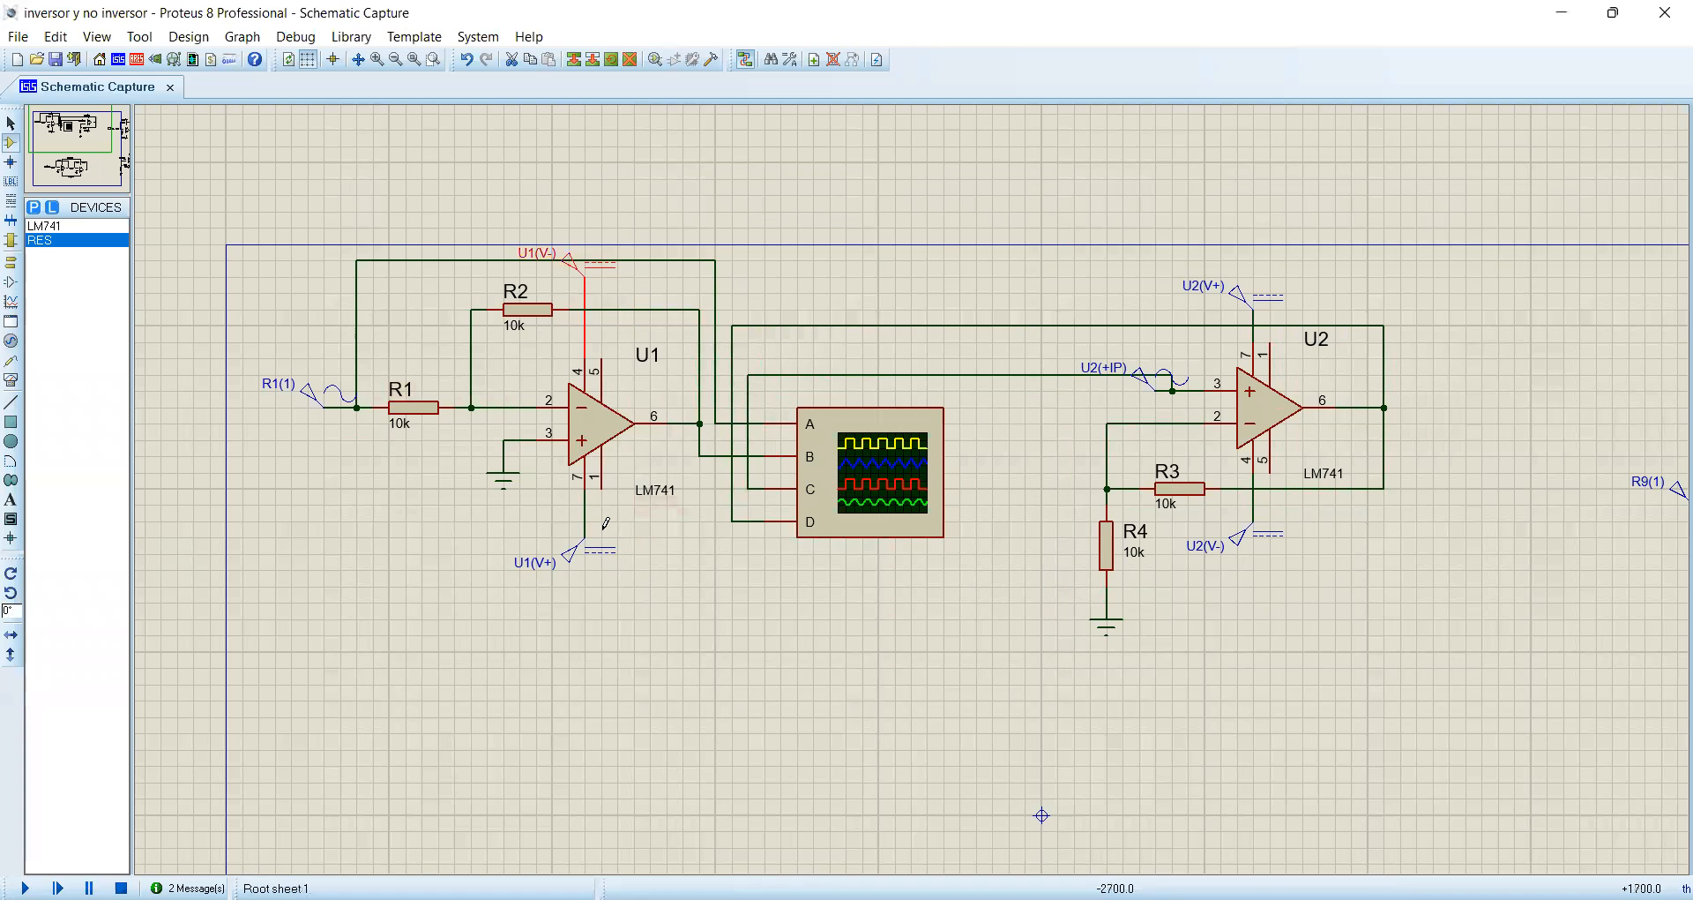
double_click(584, 541)
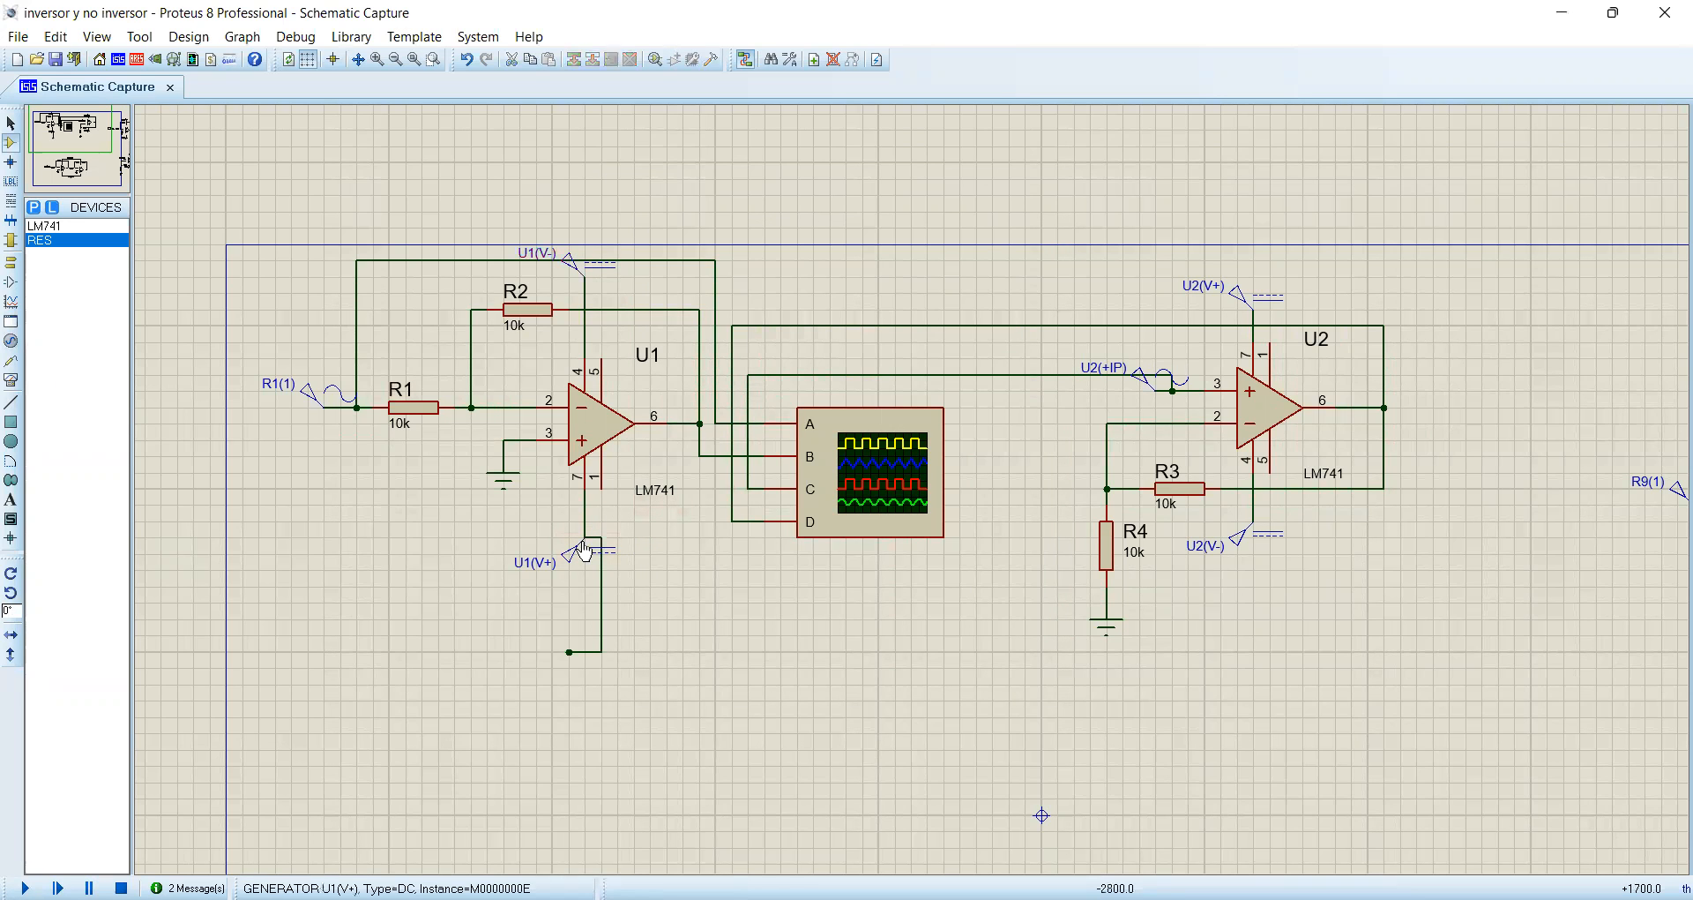
key(ctrl+z)
double_click(582, 547)
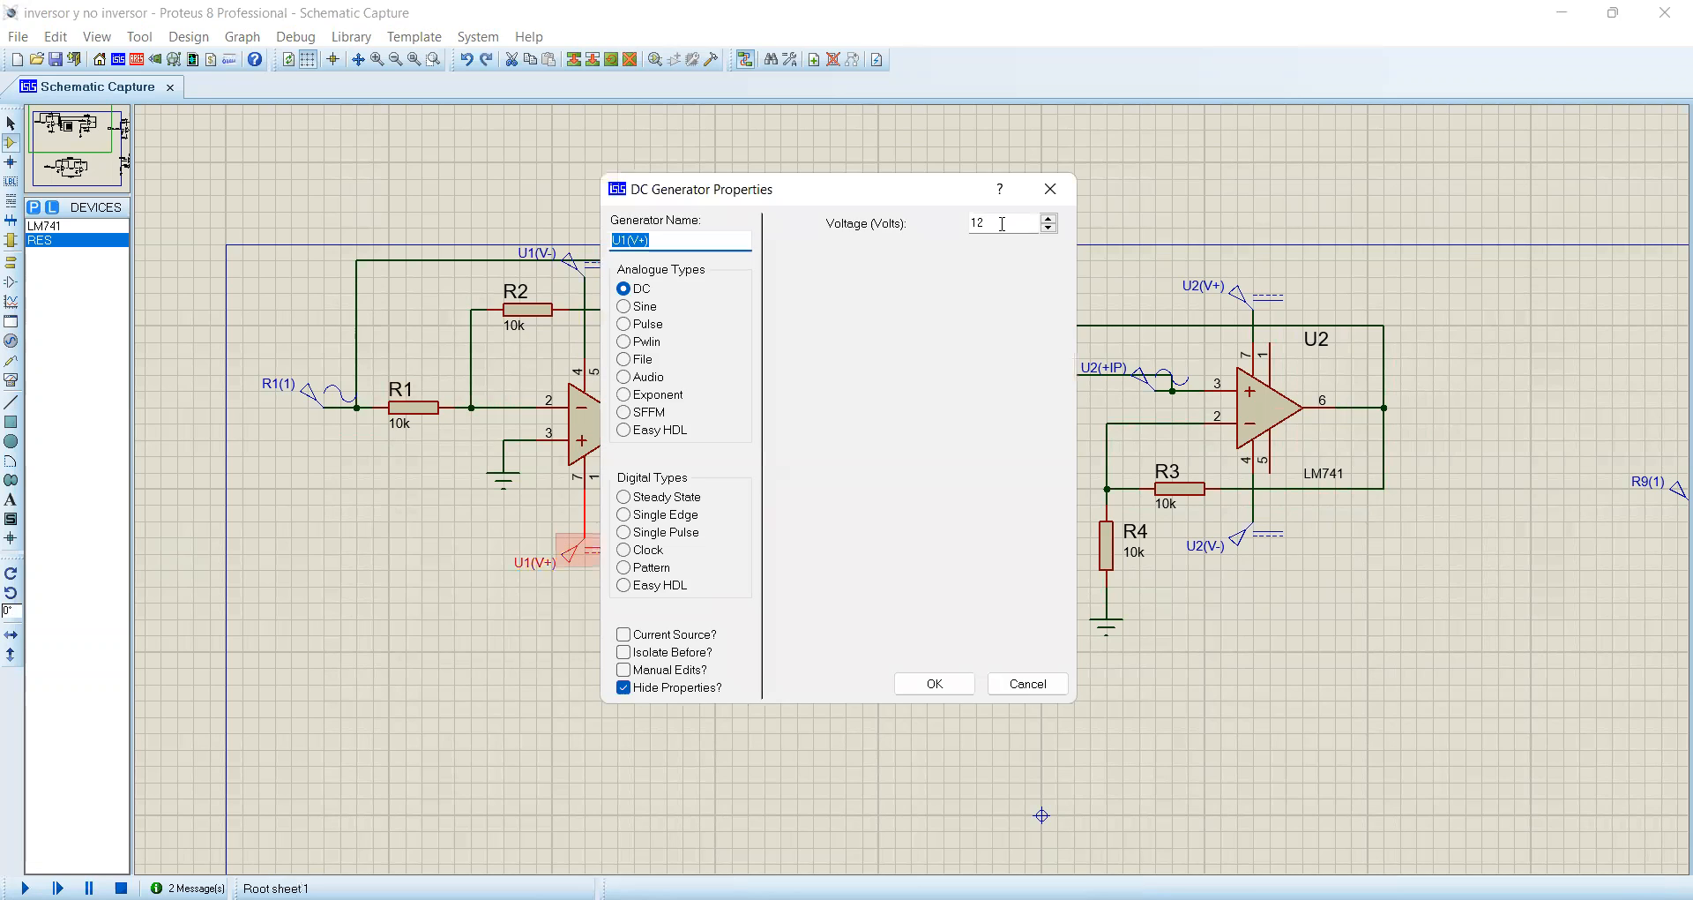
click(1051, 188)
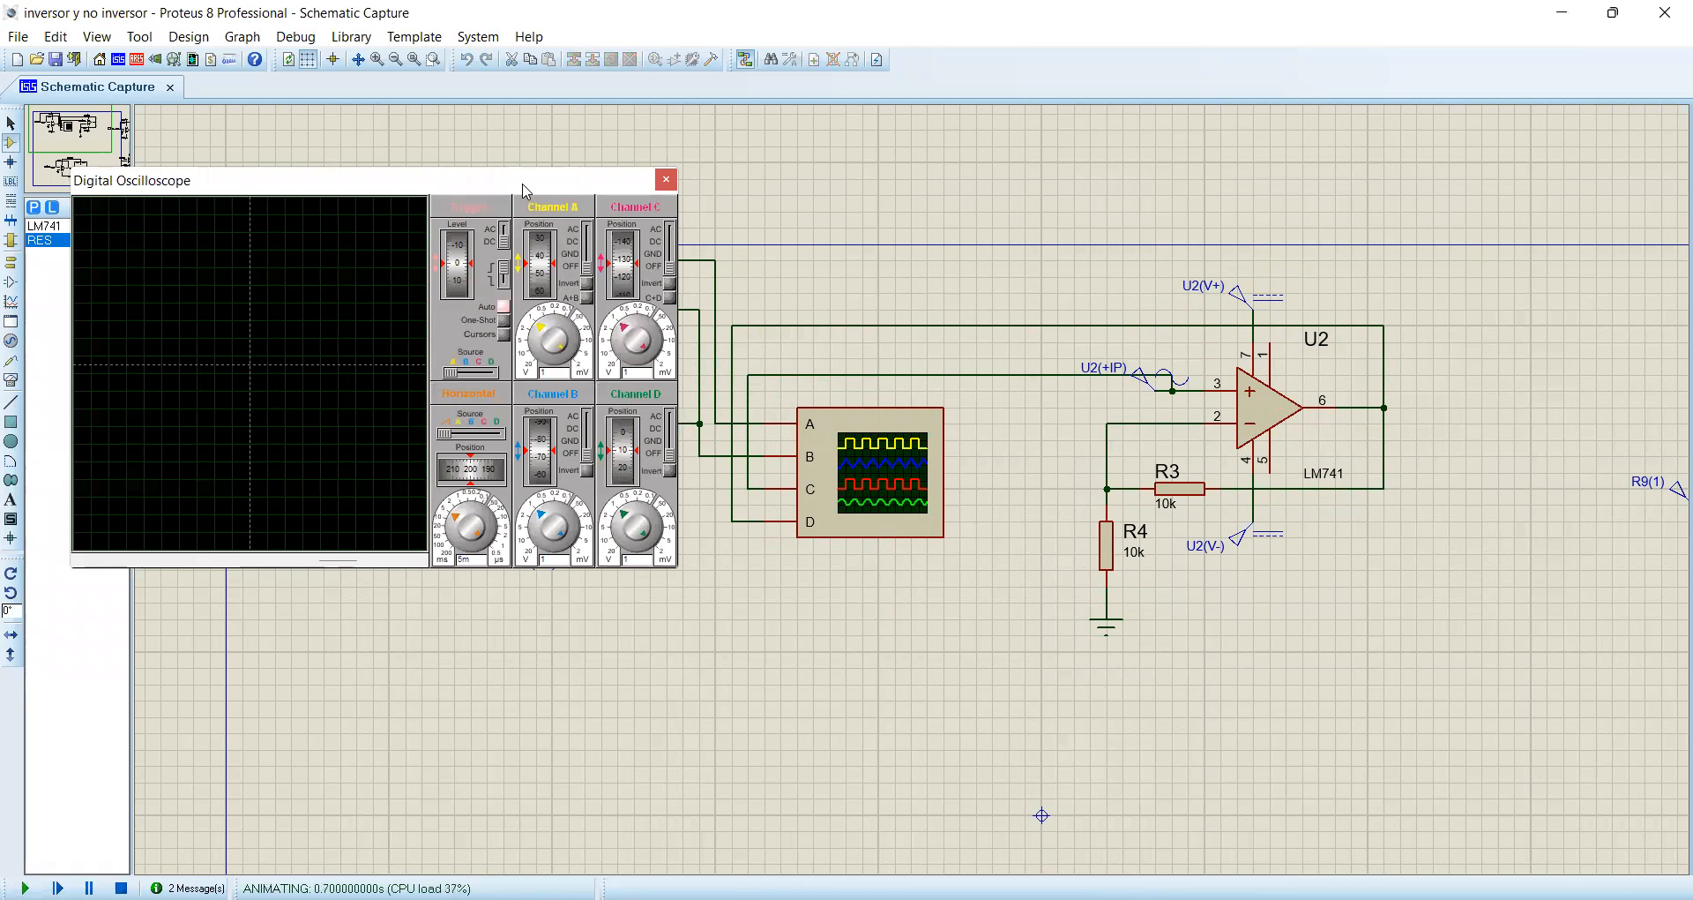
- With the simulation running, move the oscilloscope window clear of U1's circuit and switch on channels A and B
drag(525, 190, 1205, 269)
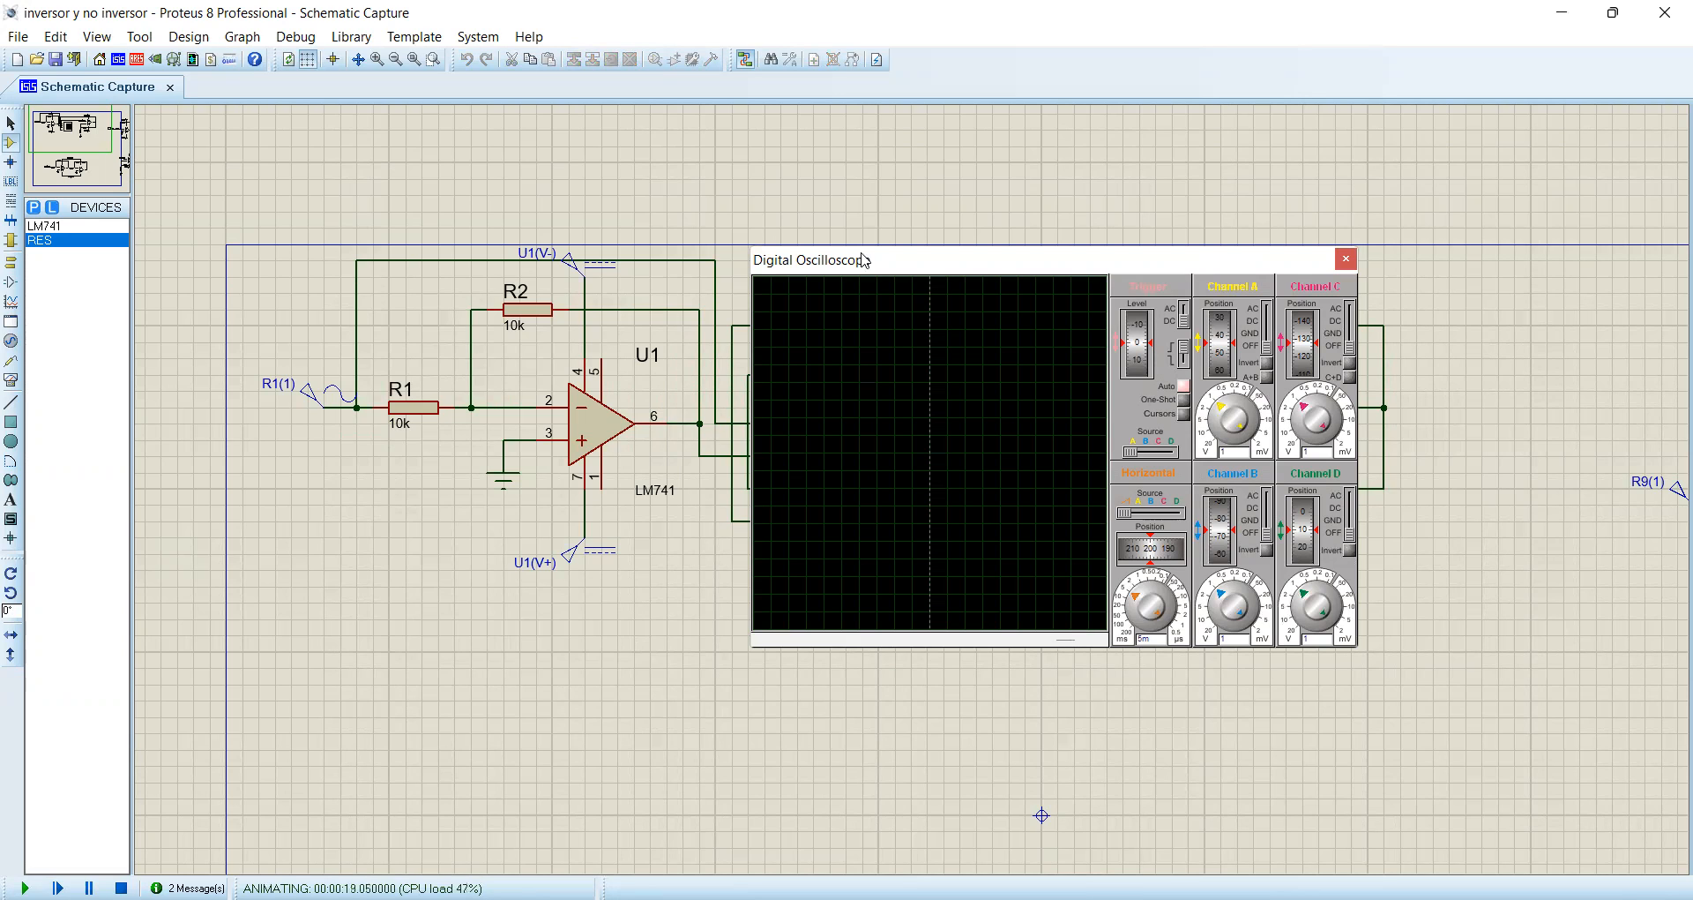
drag(862, 259, 391, 279)
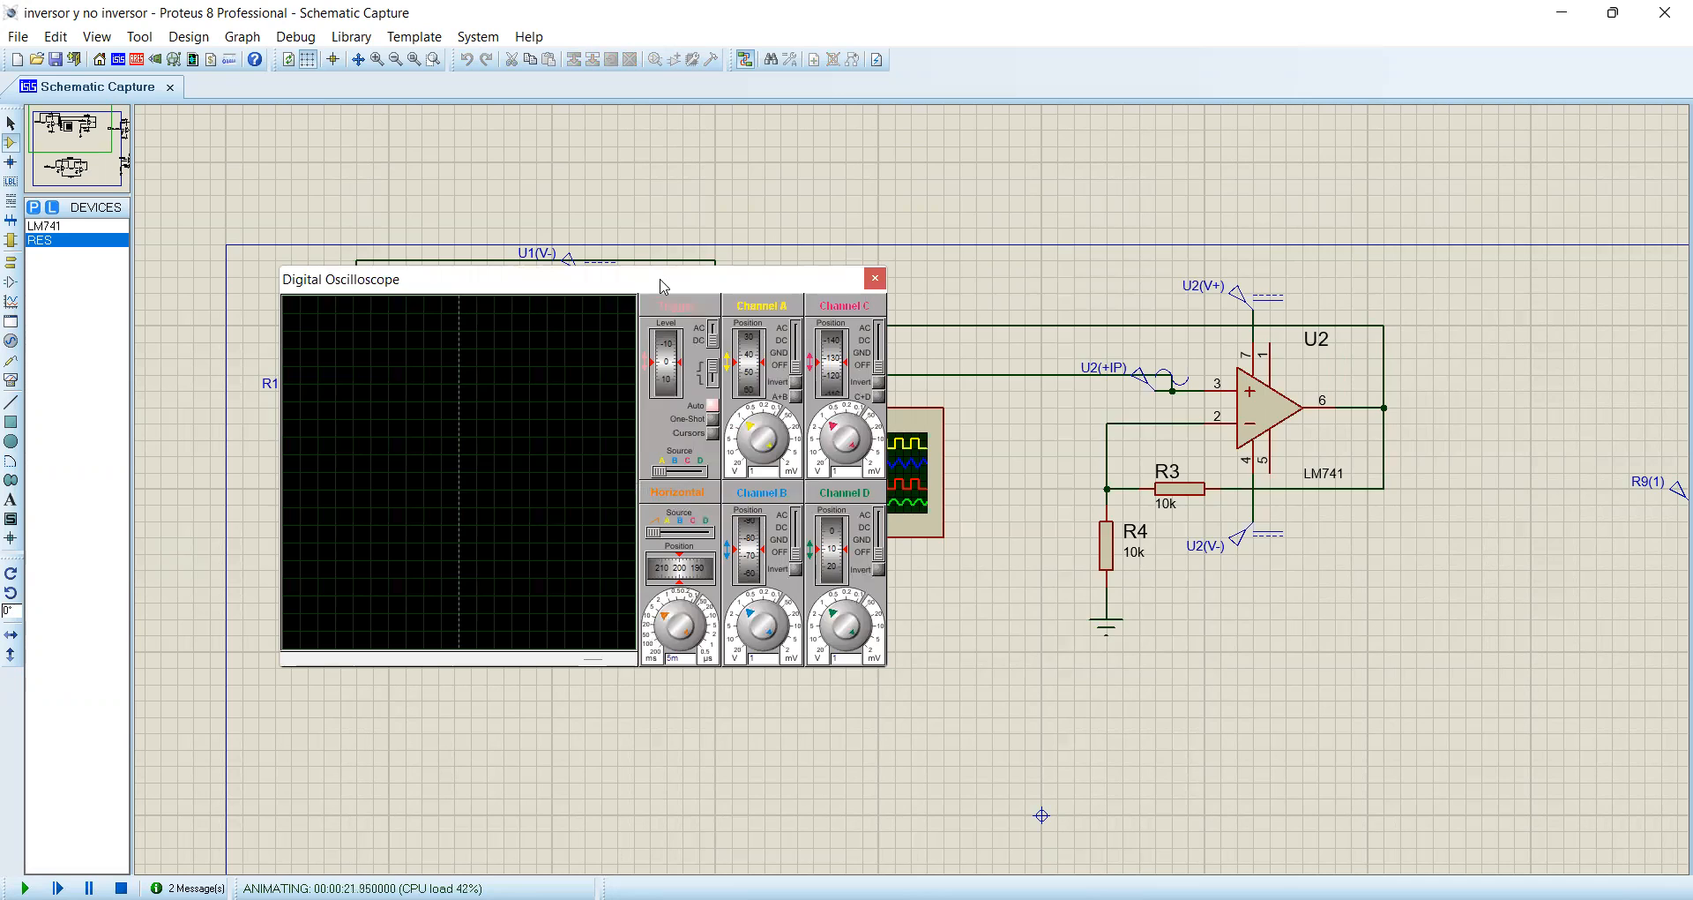
drag(663, 285, 1245, 284)
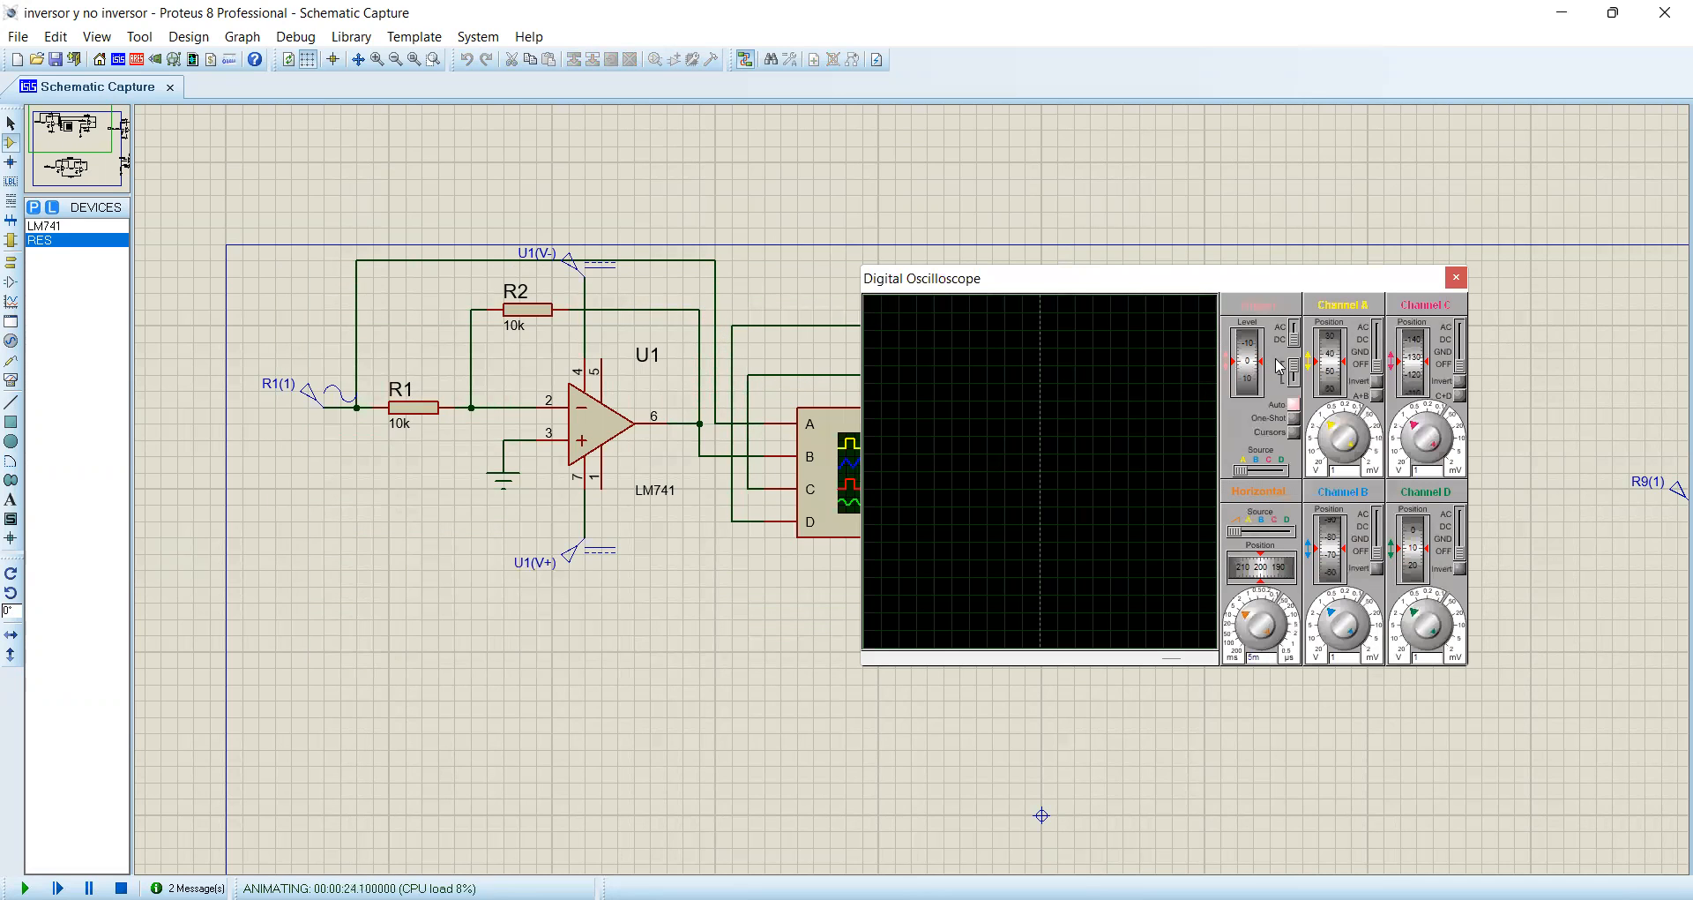
drag(1376, 369, 1383, 326)
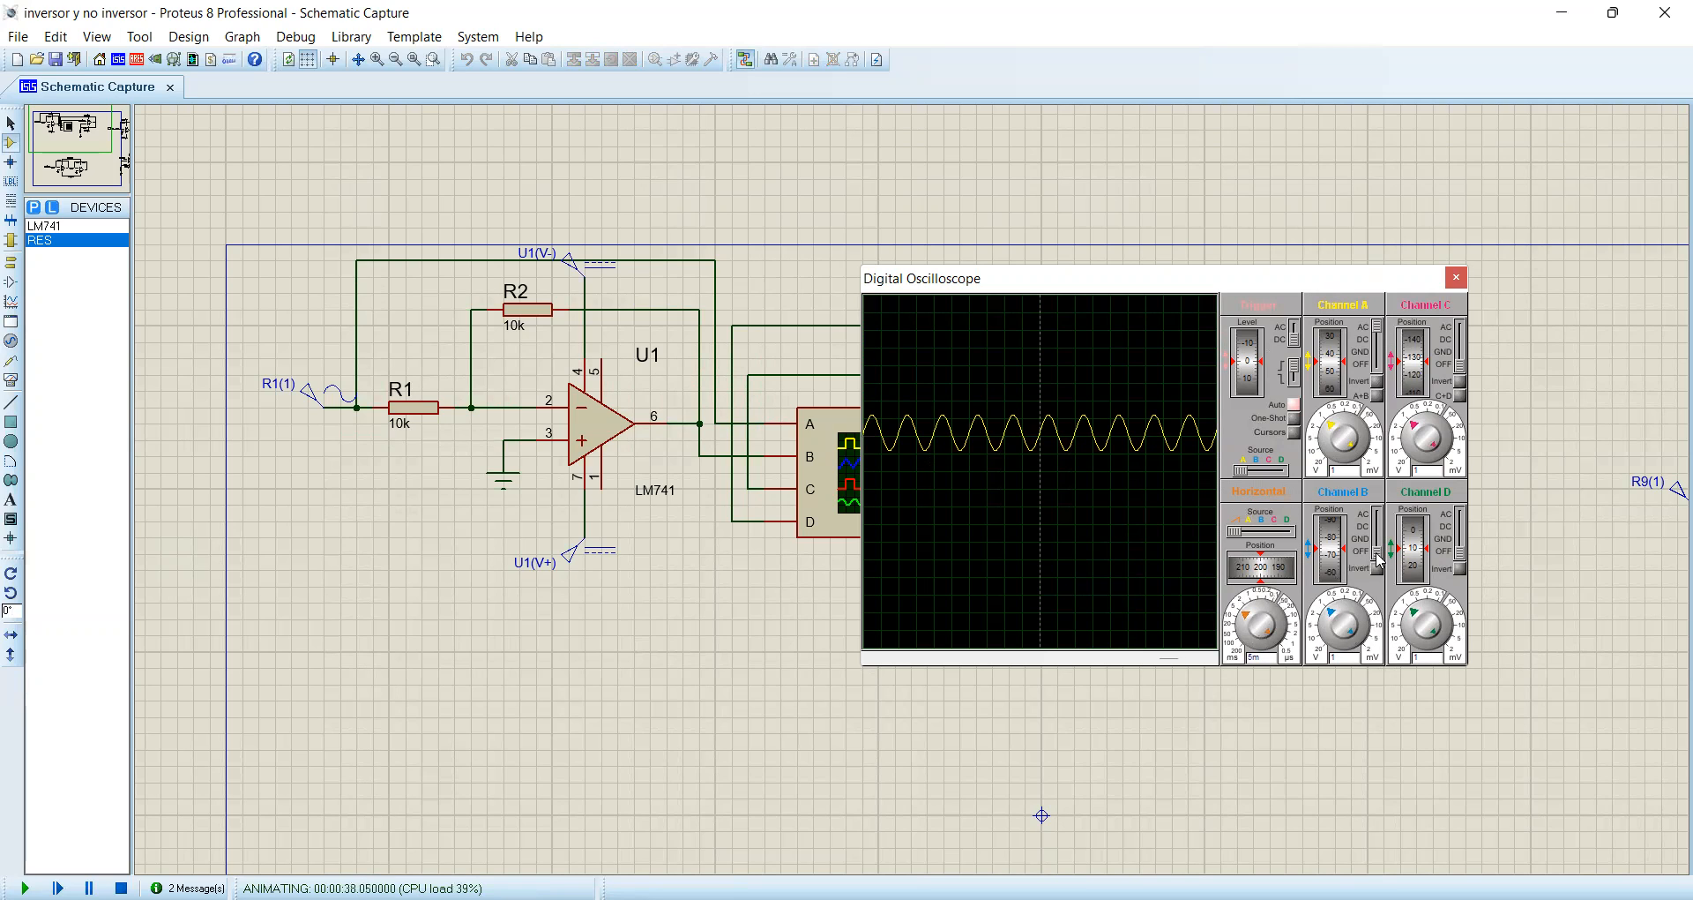
click(1377, 520)
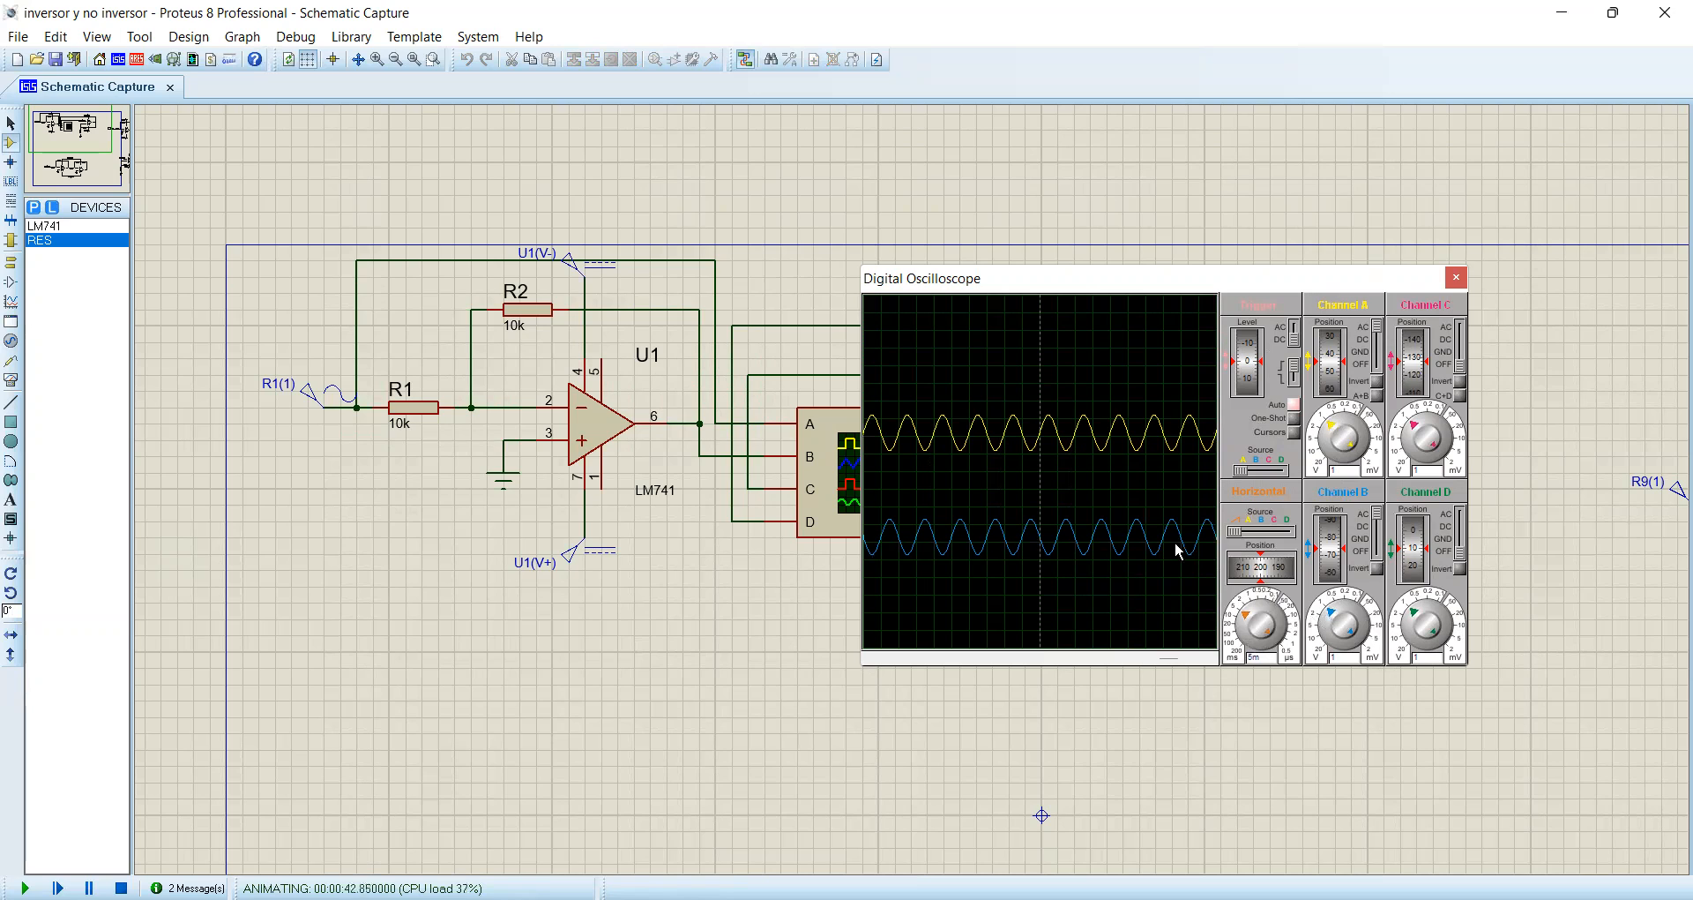
- Overlay channel B's trace on channel A's, separate them again, and switch both channels off
drag(1334, 565, 1345, 509)
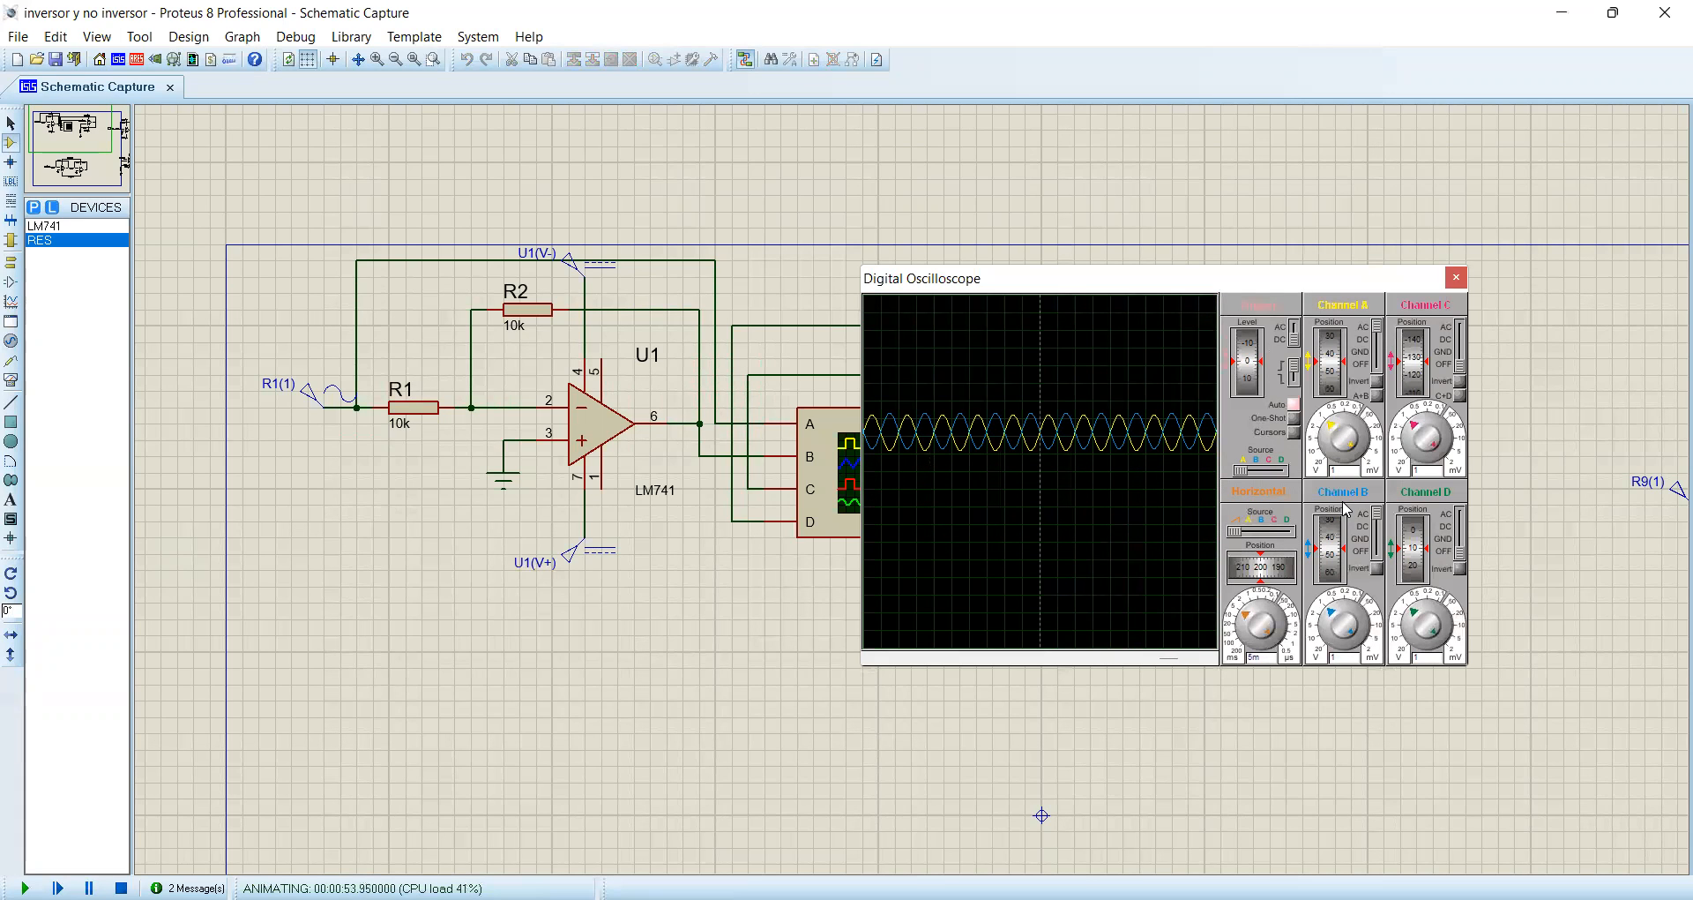
drag(1340, 534, 1337, 558)
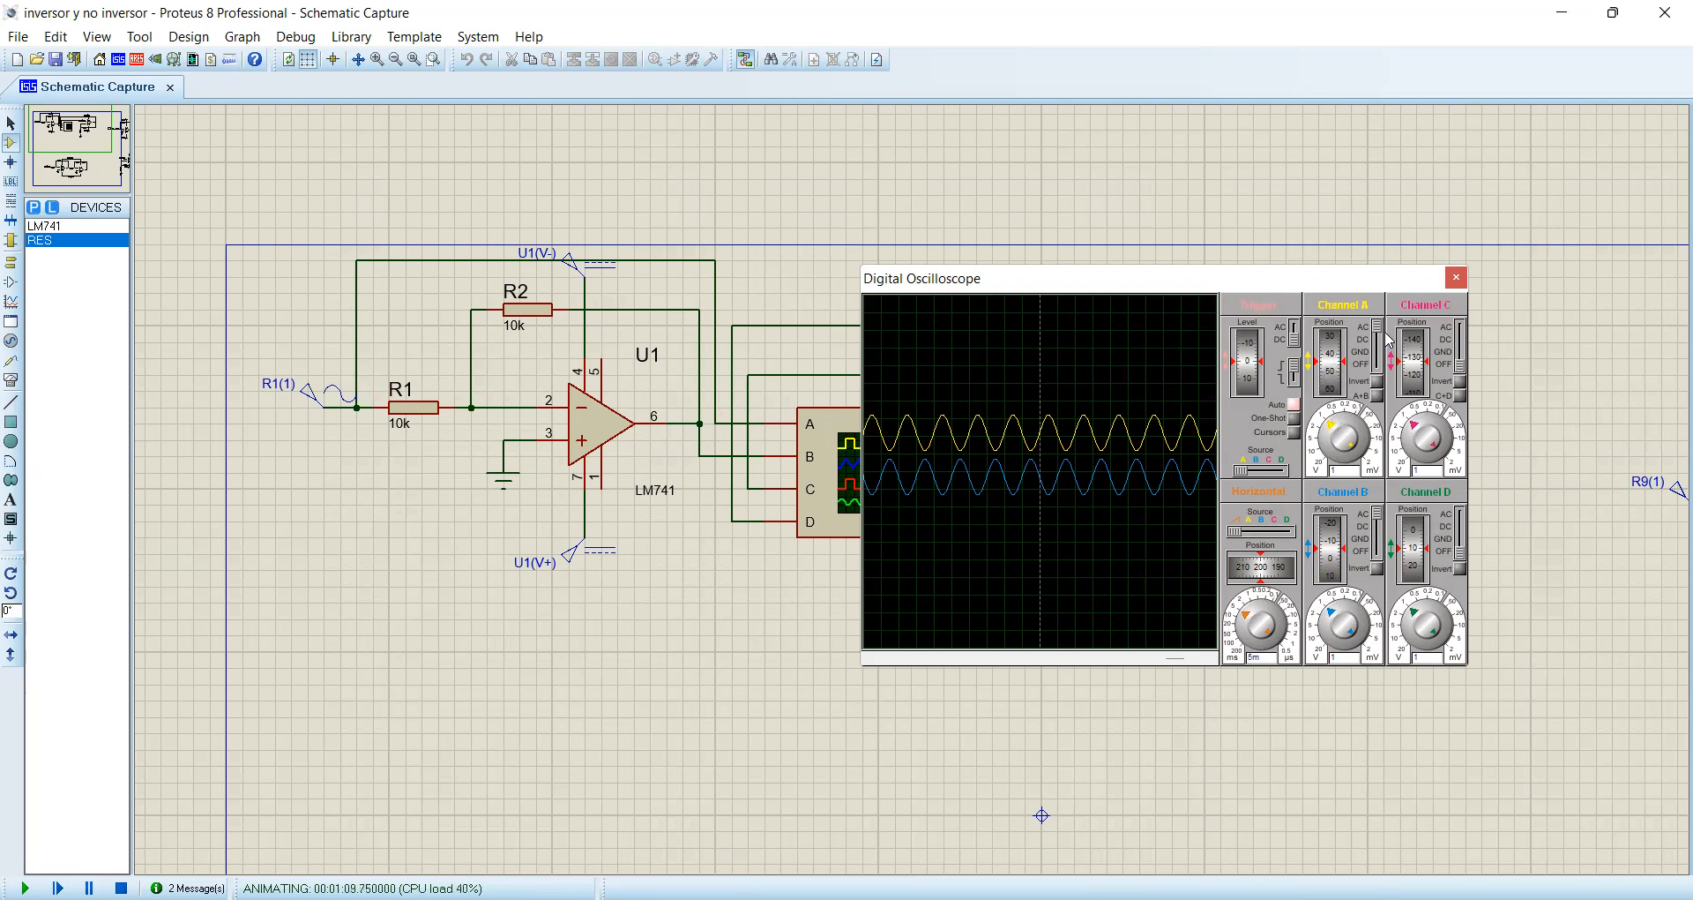
drag(1379, 325, 1385, 379)
drag(1374, 520, 1379, 554)
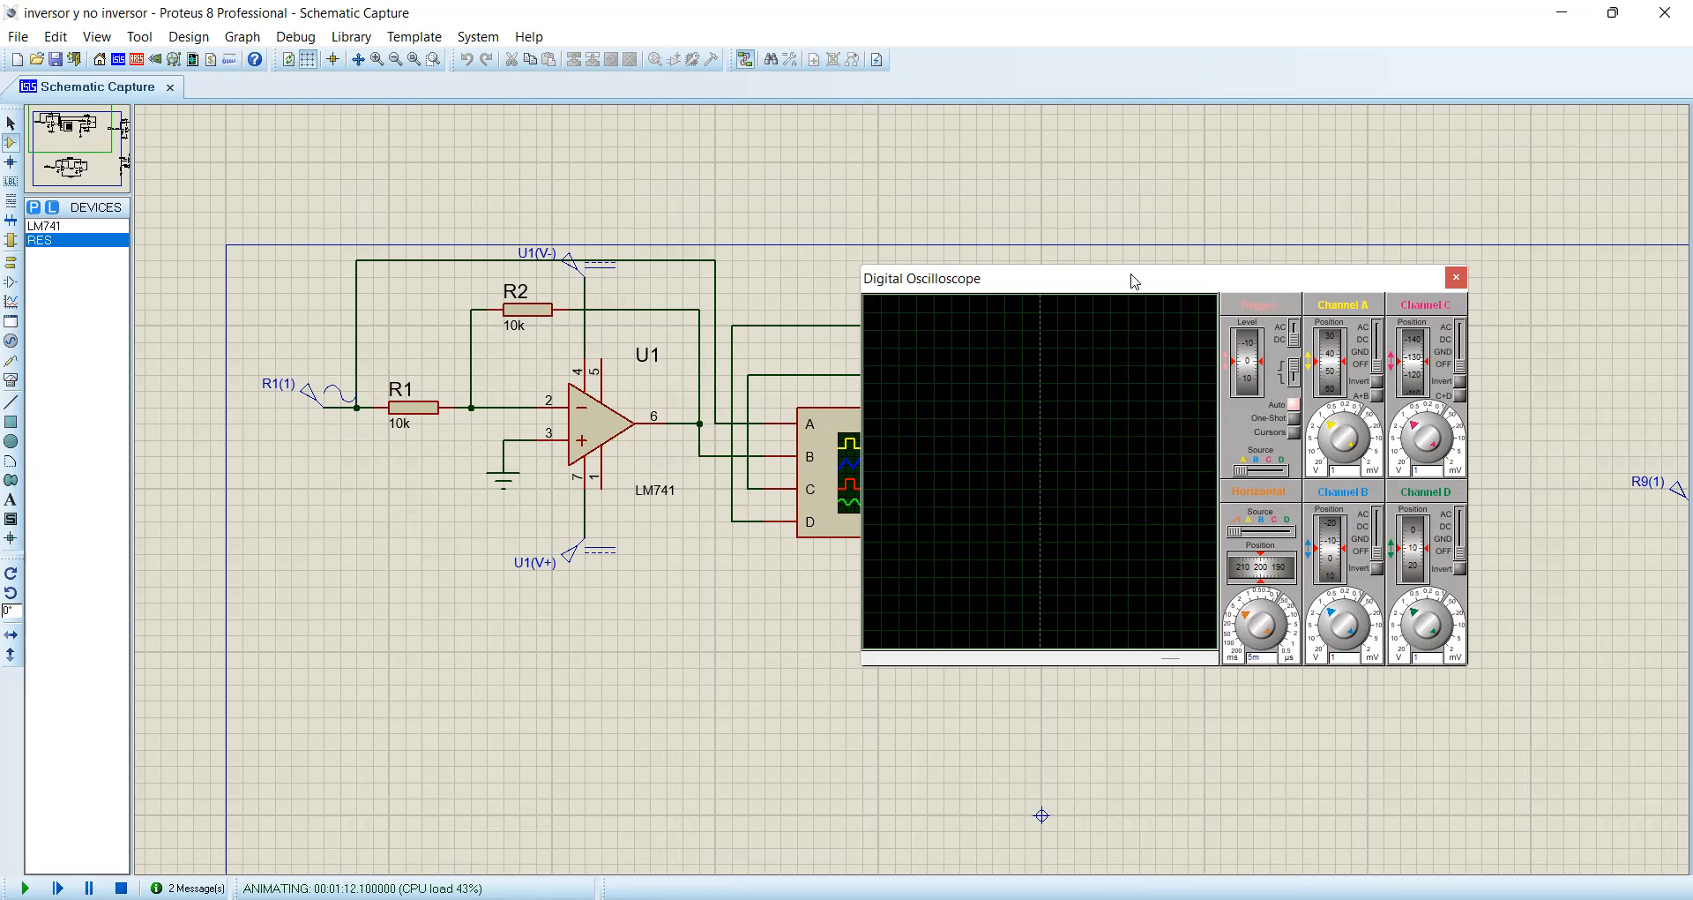
- Reposition the oscilloscope window and switch on channels C and D for U2's input and output, keeping channels A and B off
drag(1133, 280, 935, 591)
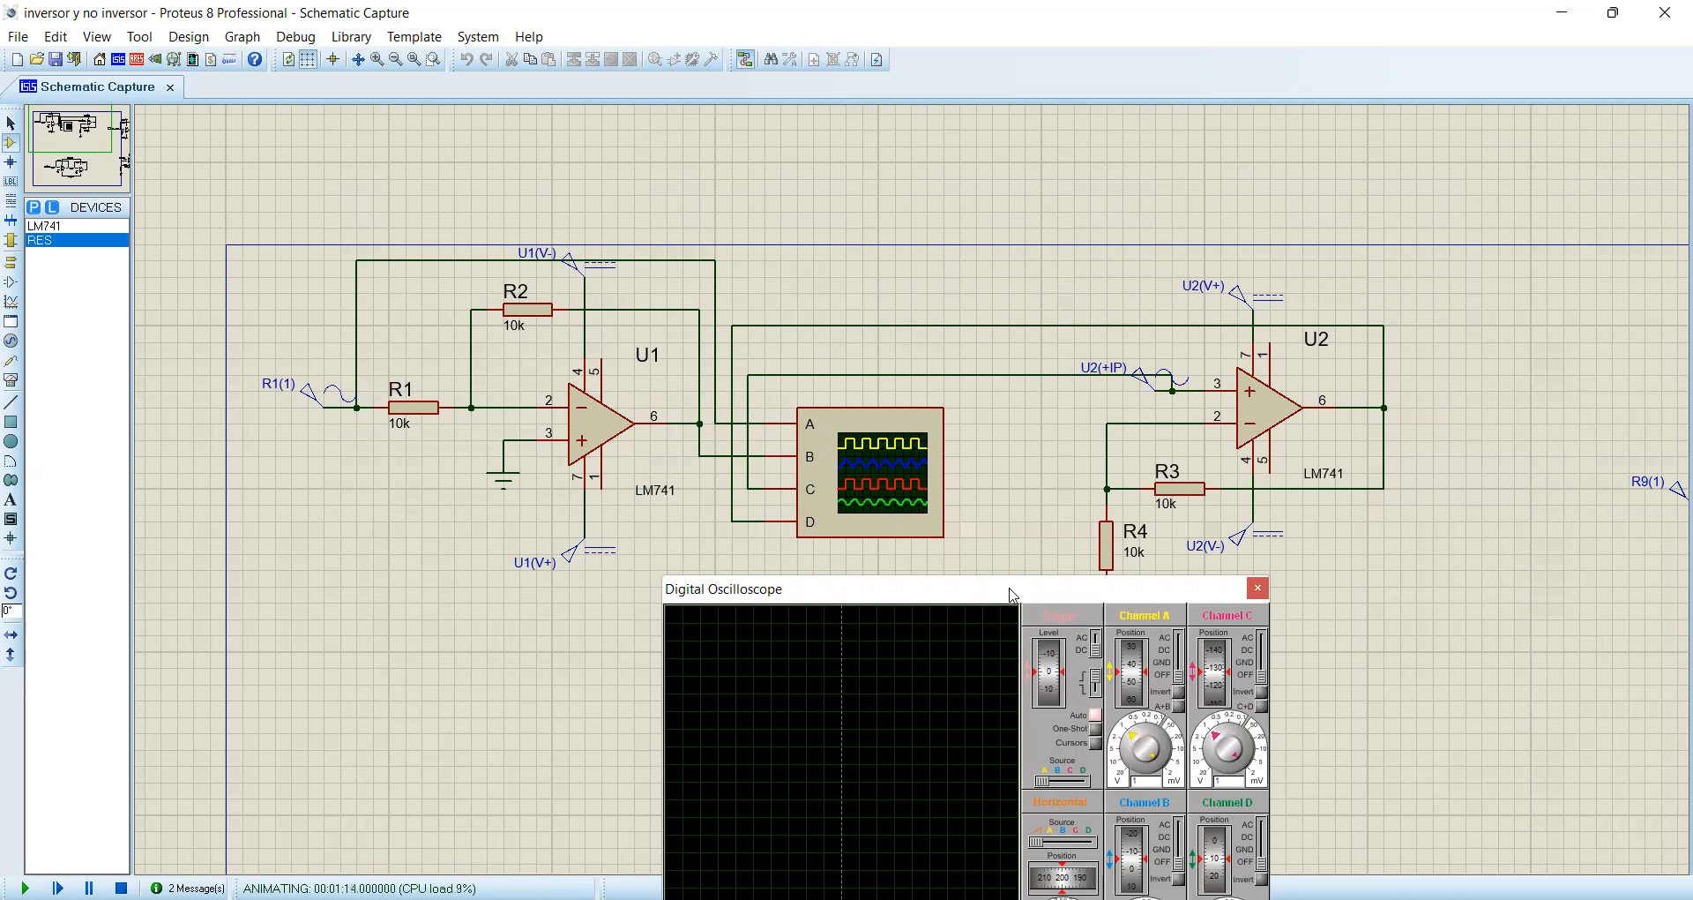
drag(1007, 588, 976, 254)
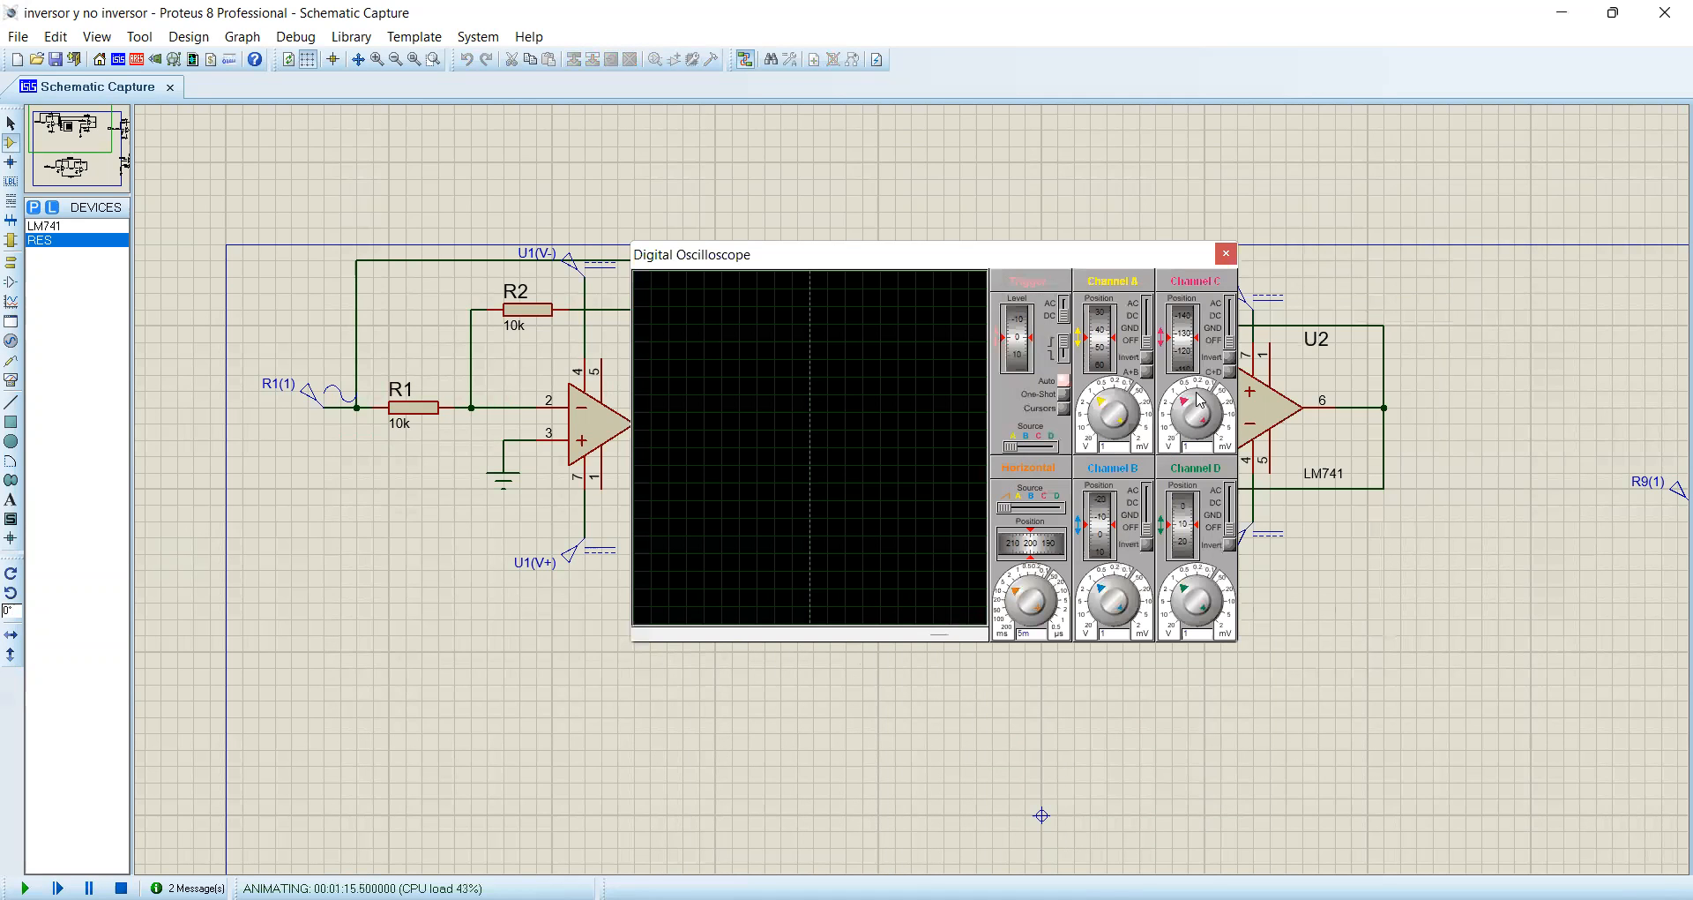
drag(1230, 342, 1230, 296)
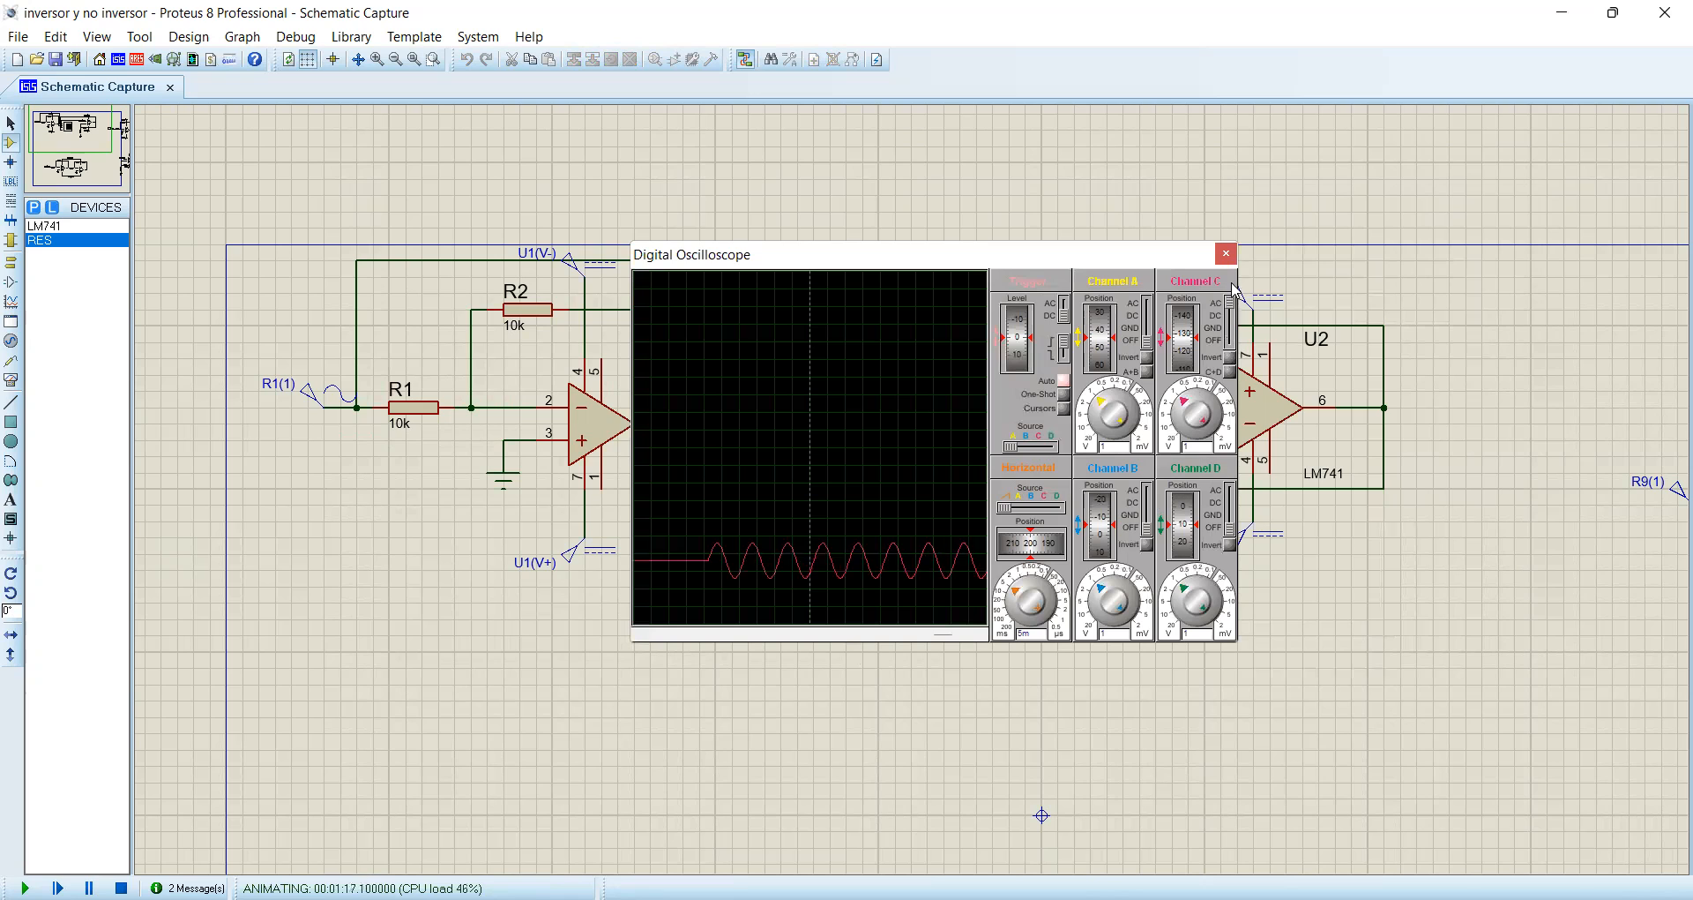
mouse_move(1147, 341)
mouse_down()
mouse_move(1146, 304)
mouse_move(1095, 348)
mouse_move(1083, 404)
mouse_move(1097, 332)
mouse_up()
click(1151, 311)
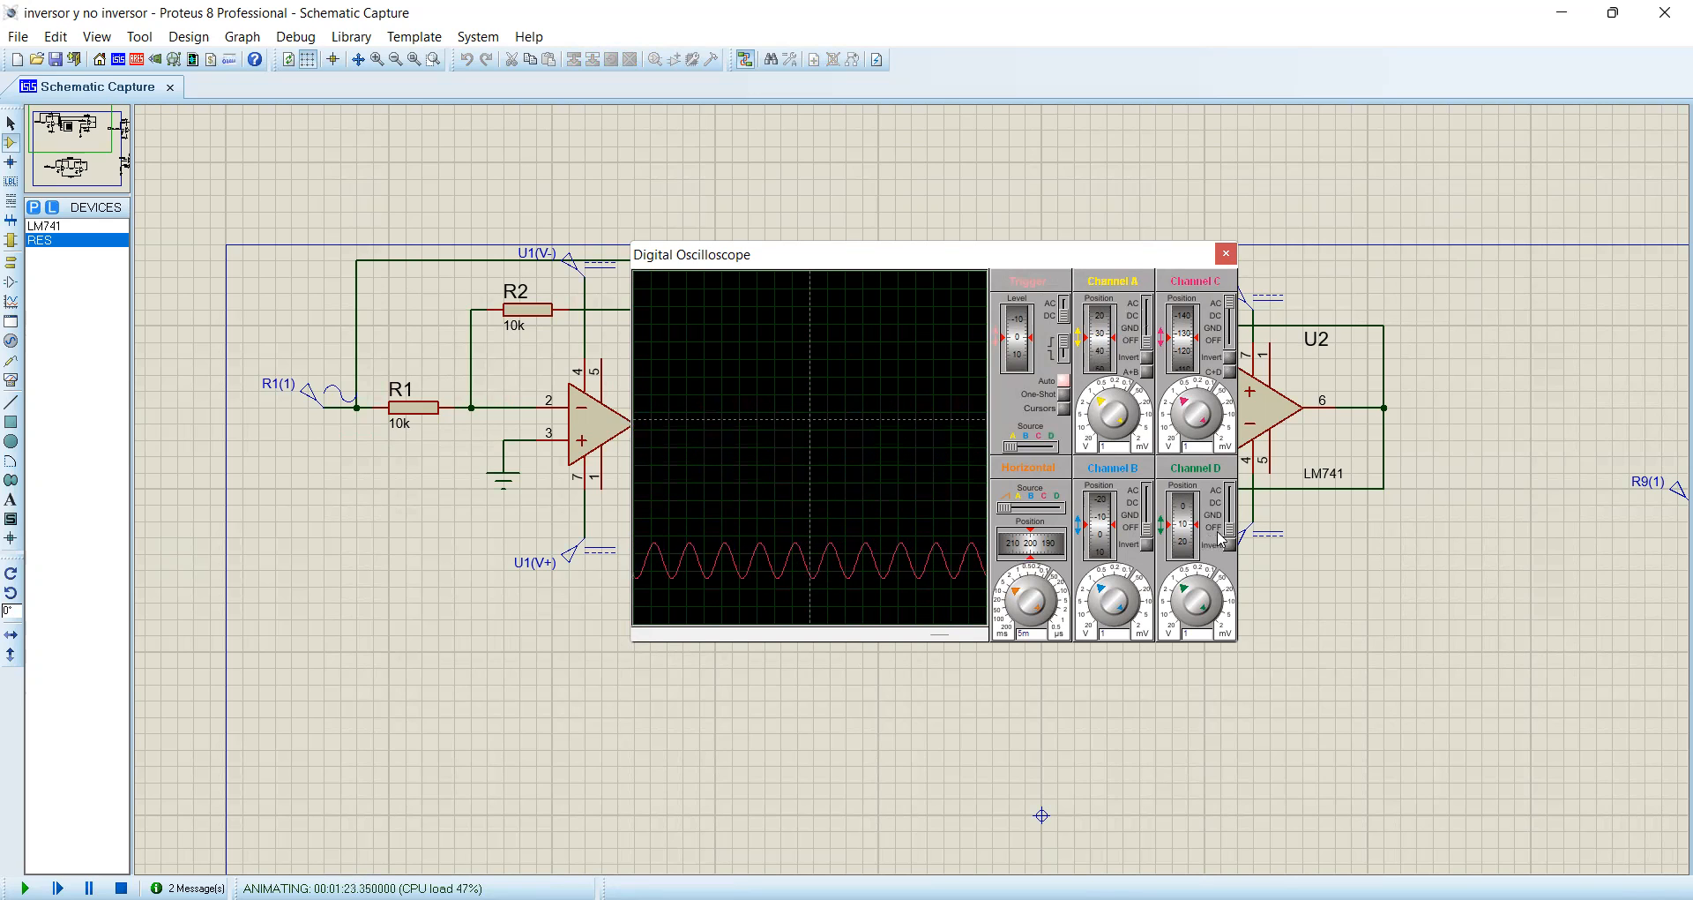
drag(1230, 529, 1203, 459)
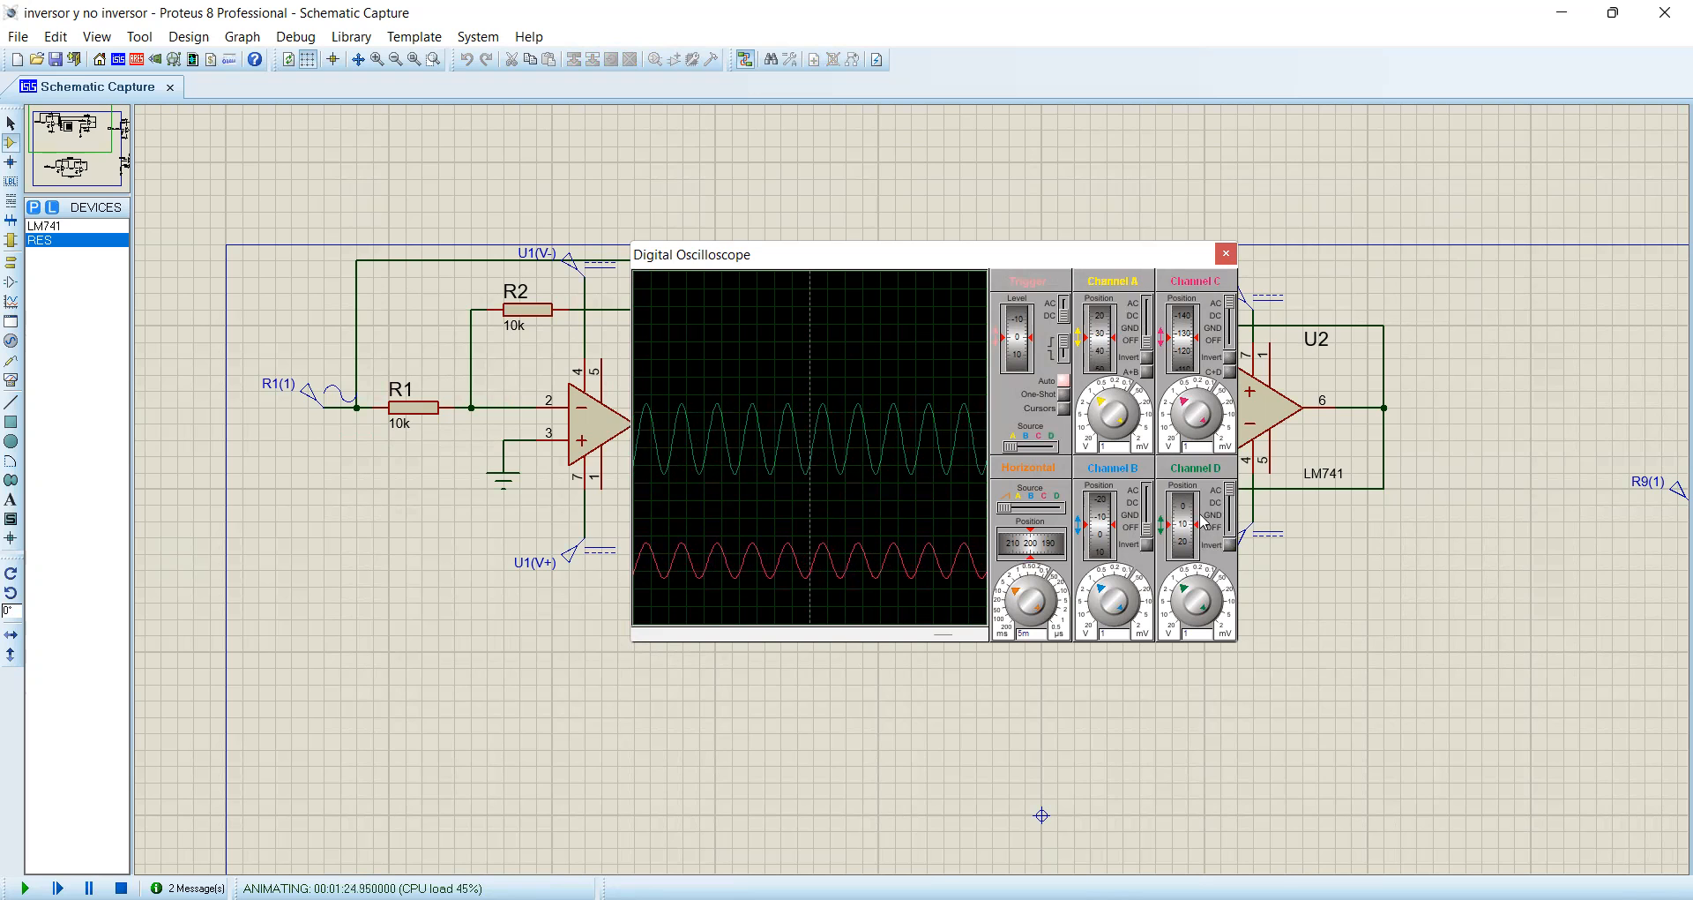
- Overlay the traces of channels C and D at the same vertical level, and stop the simulation
drag(1183, 544, 1192, 408)
drag(1182, 344, 1189, 265)
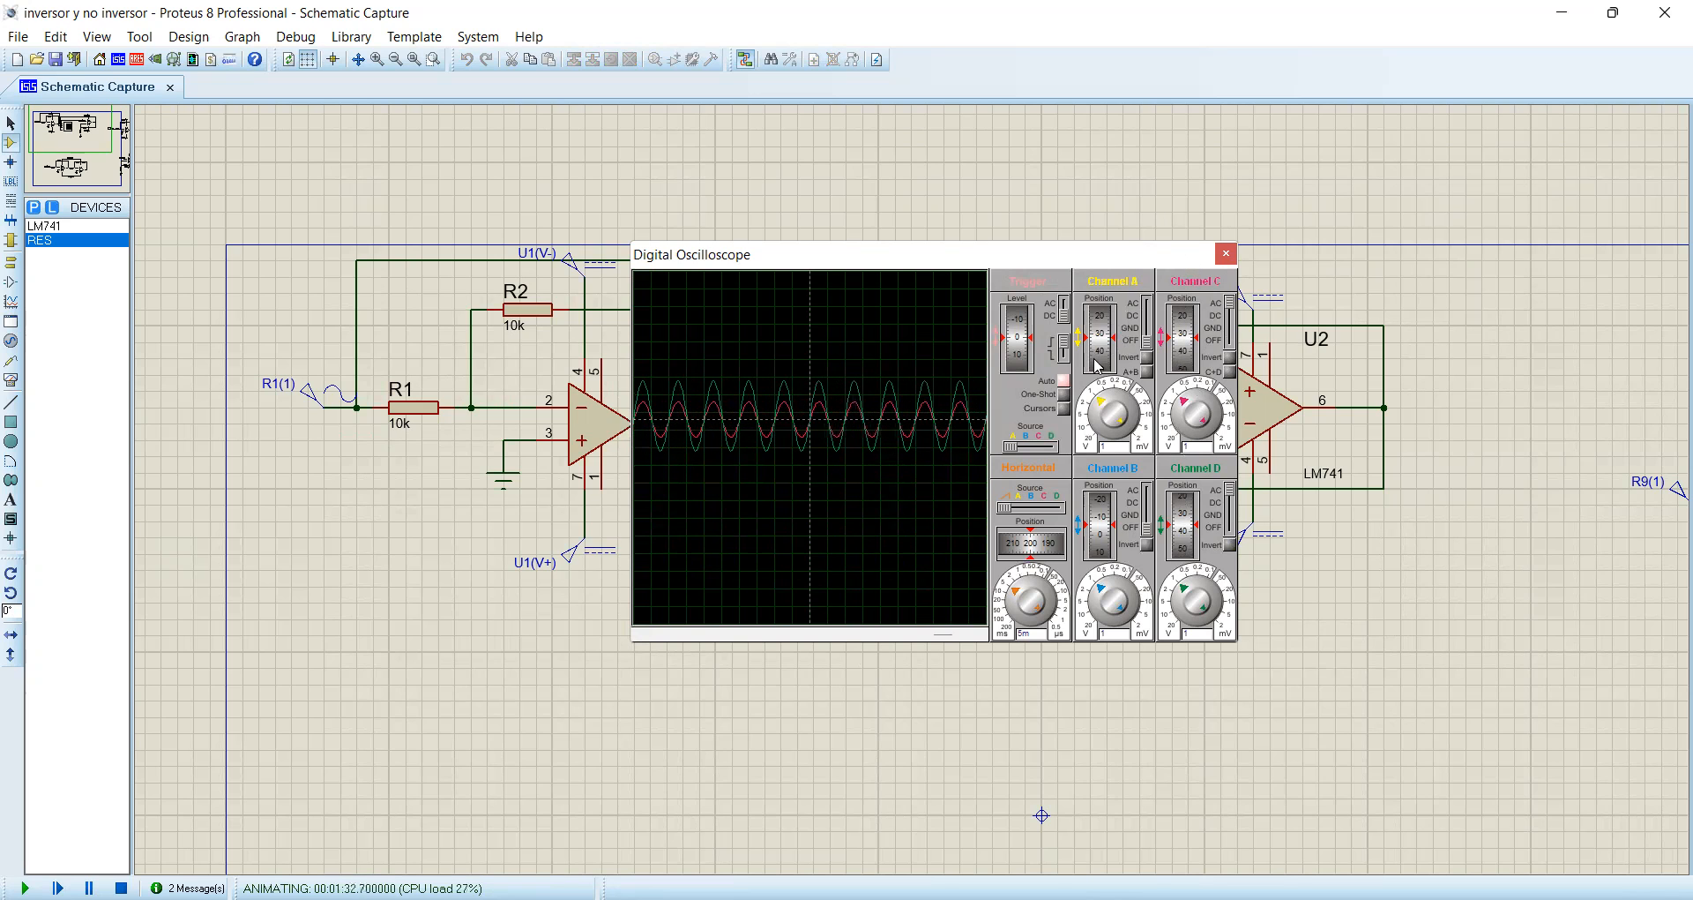
click(122, 888)
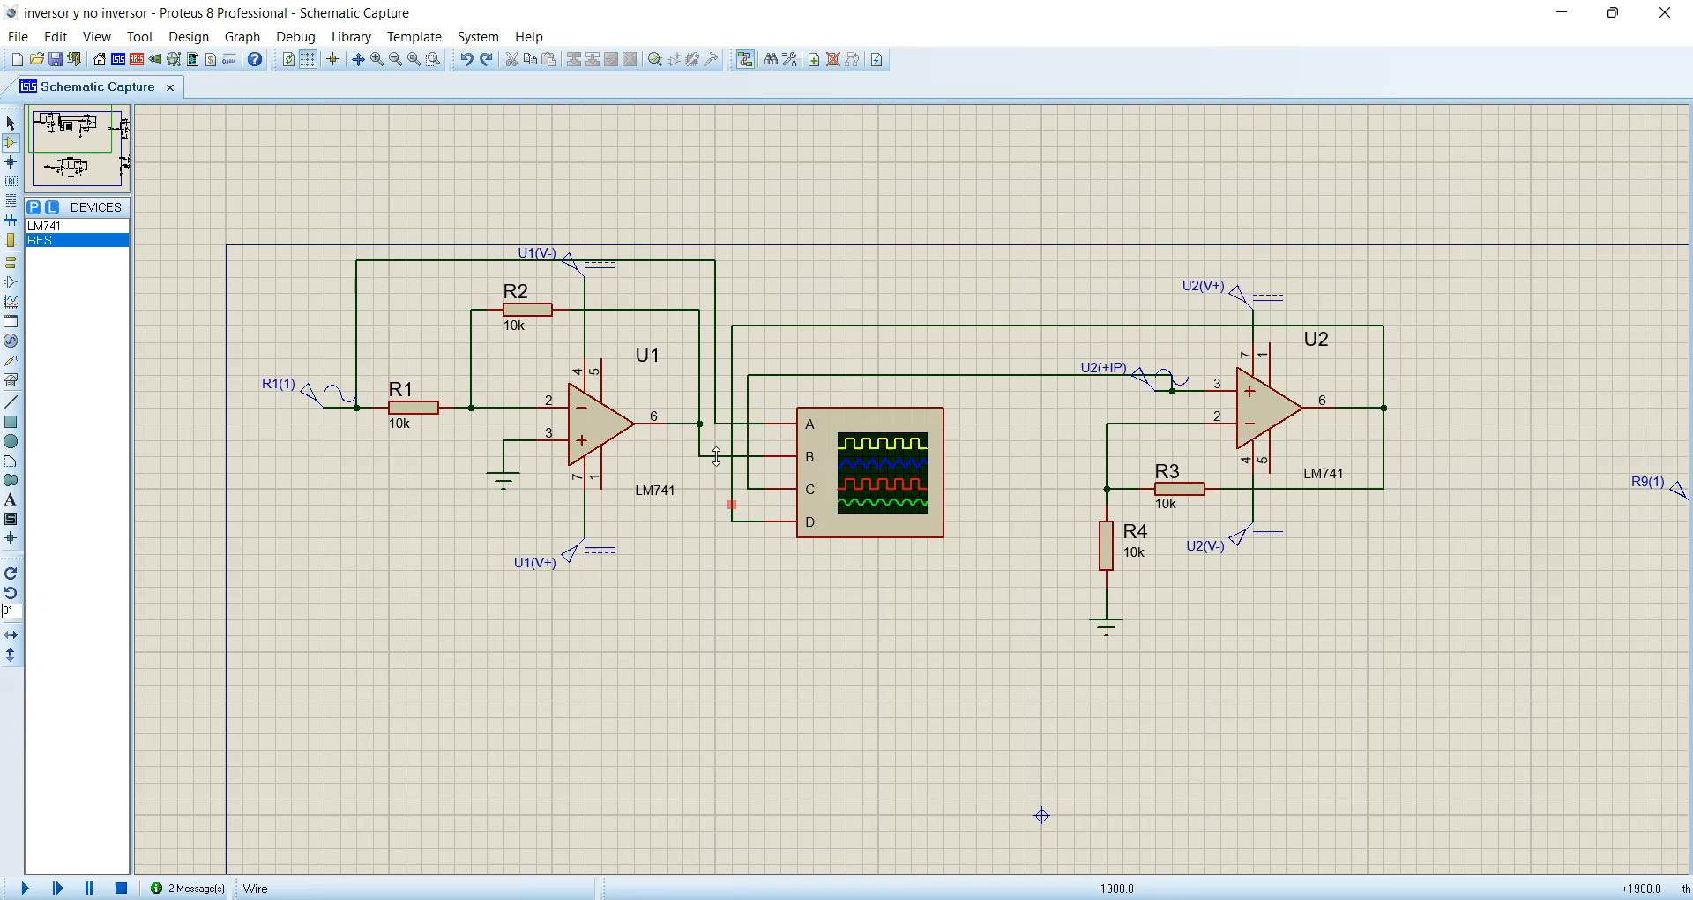
- Remove the wires to oscilloscope inputs B and D, connect input B to U2's output node, and run the simulation
click(765, 456)
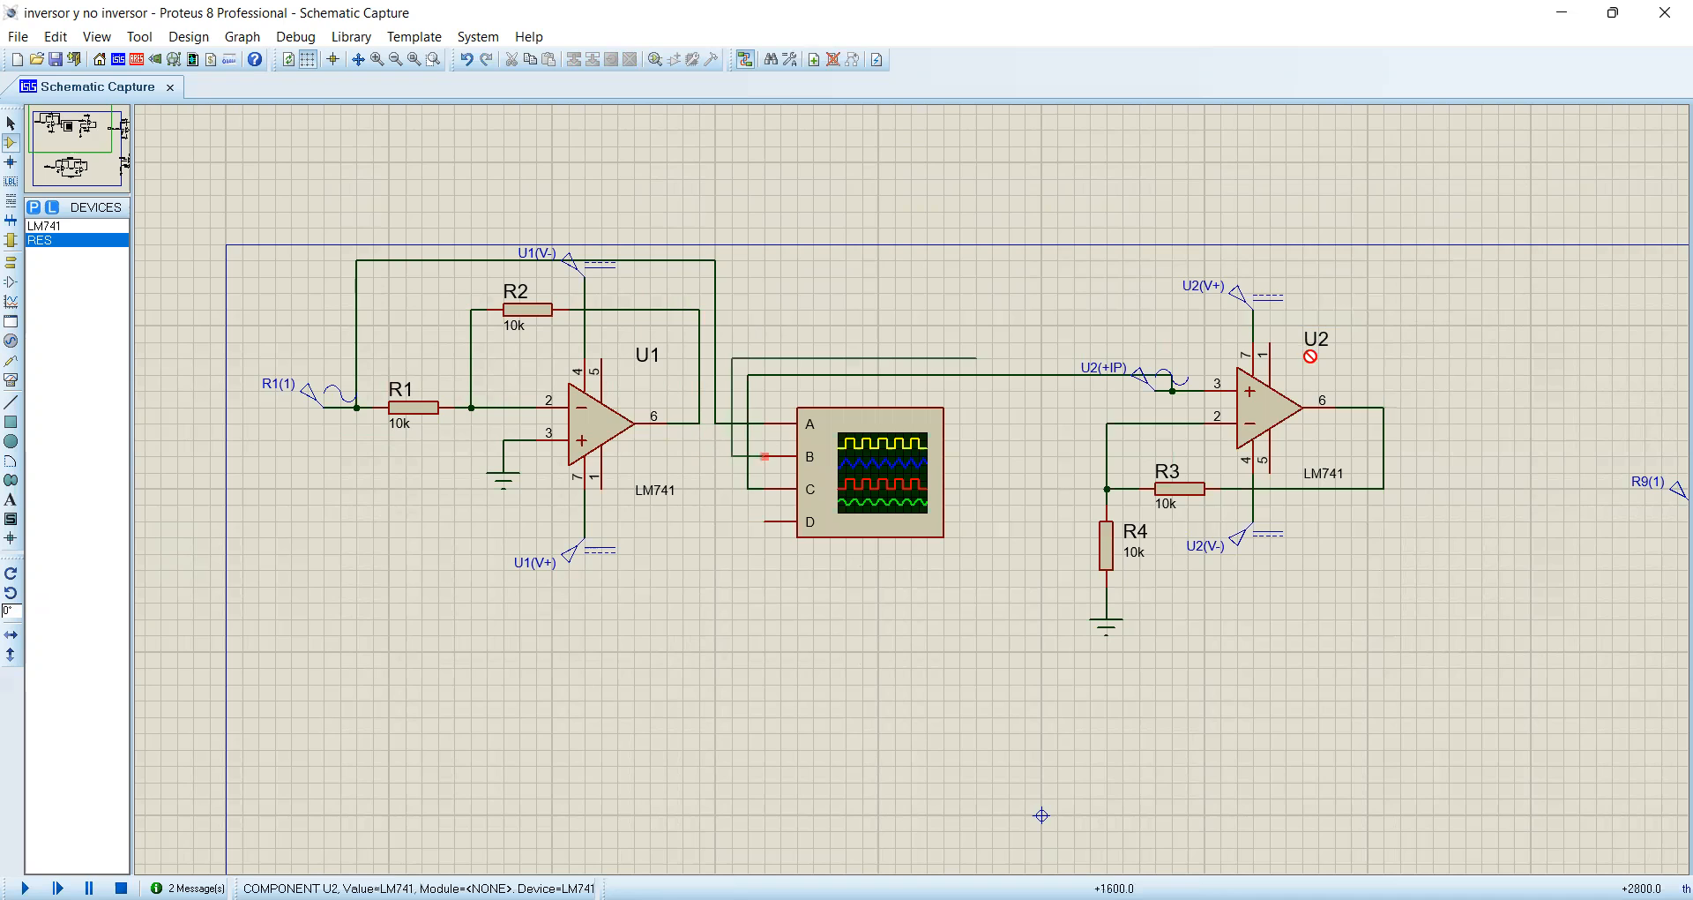
click(1384, 406)
click(24, 888)
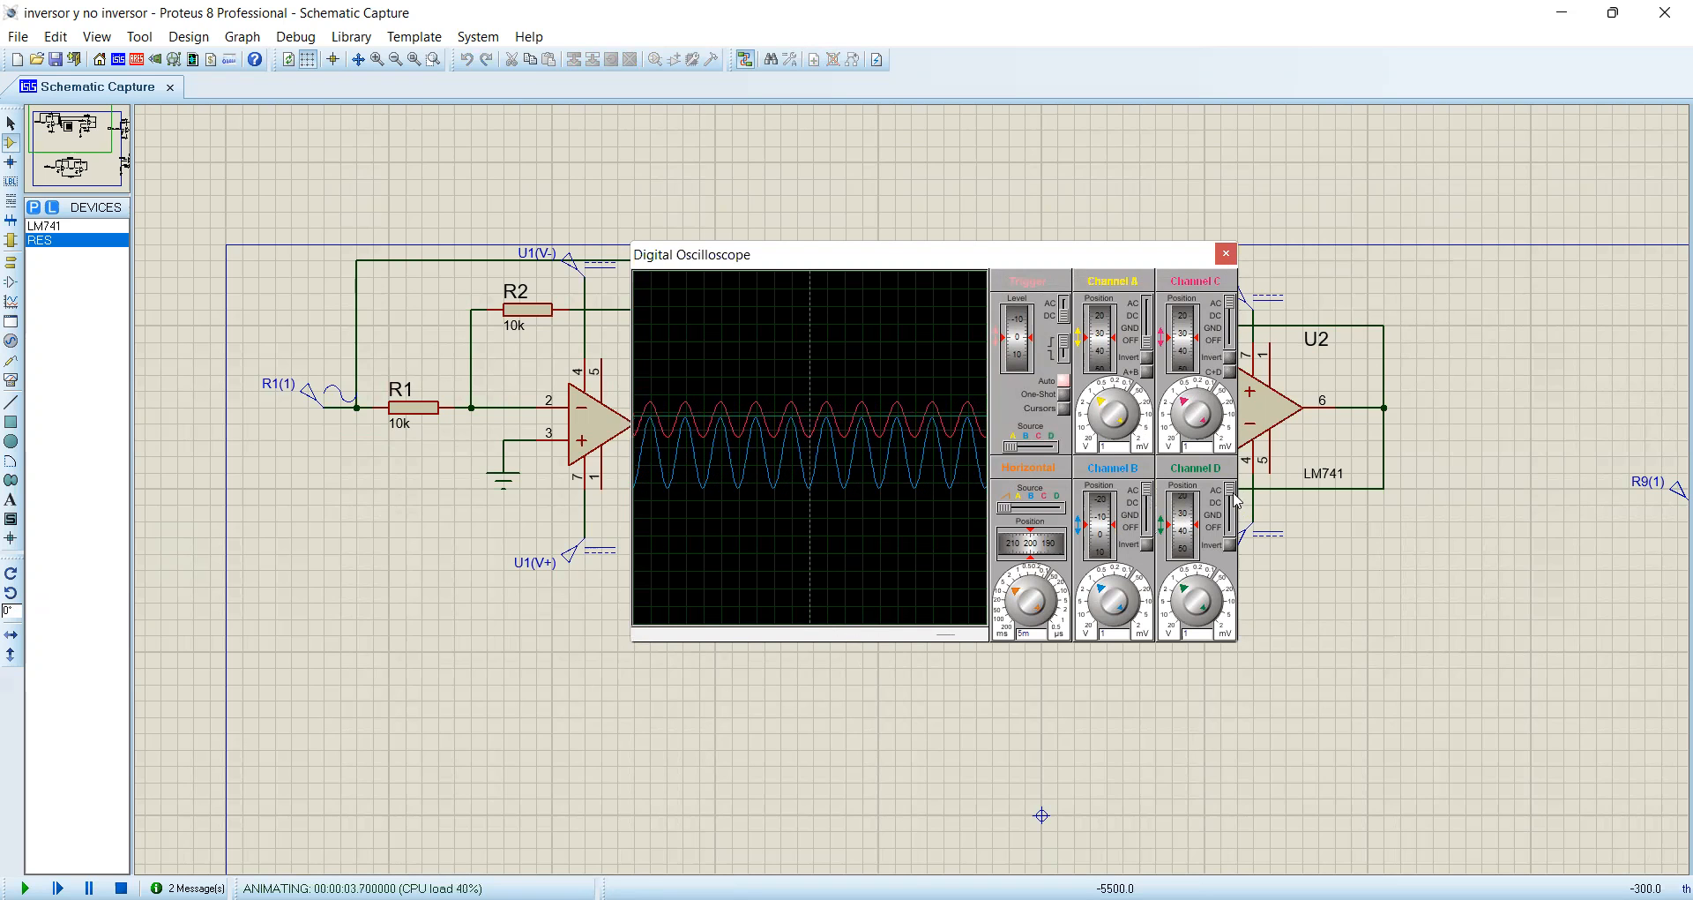
- Shift channel C's trace vertically to overlay channel B's trace, and stop the simulation
mouse_move(1191, 340)
mouse_down()
mouse_move(1192, 357)
mouse_move(1191, 304)
mouse_up()
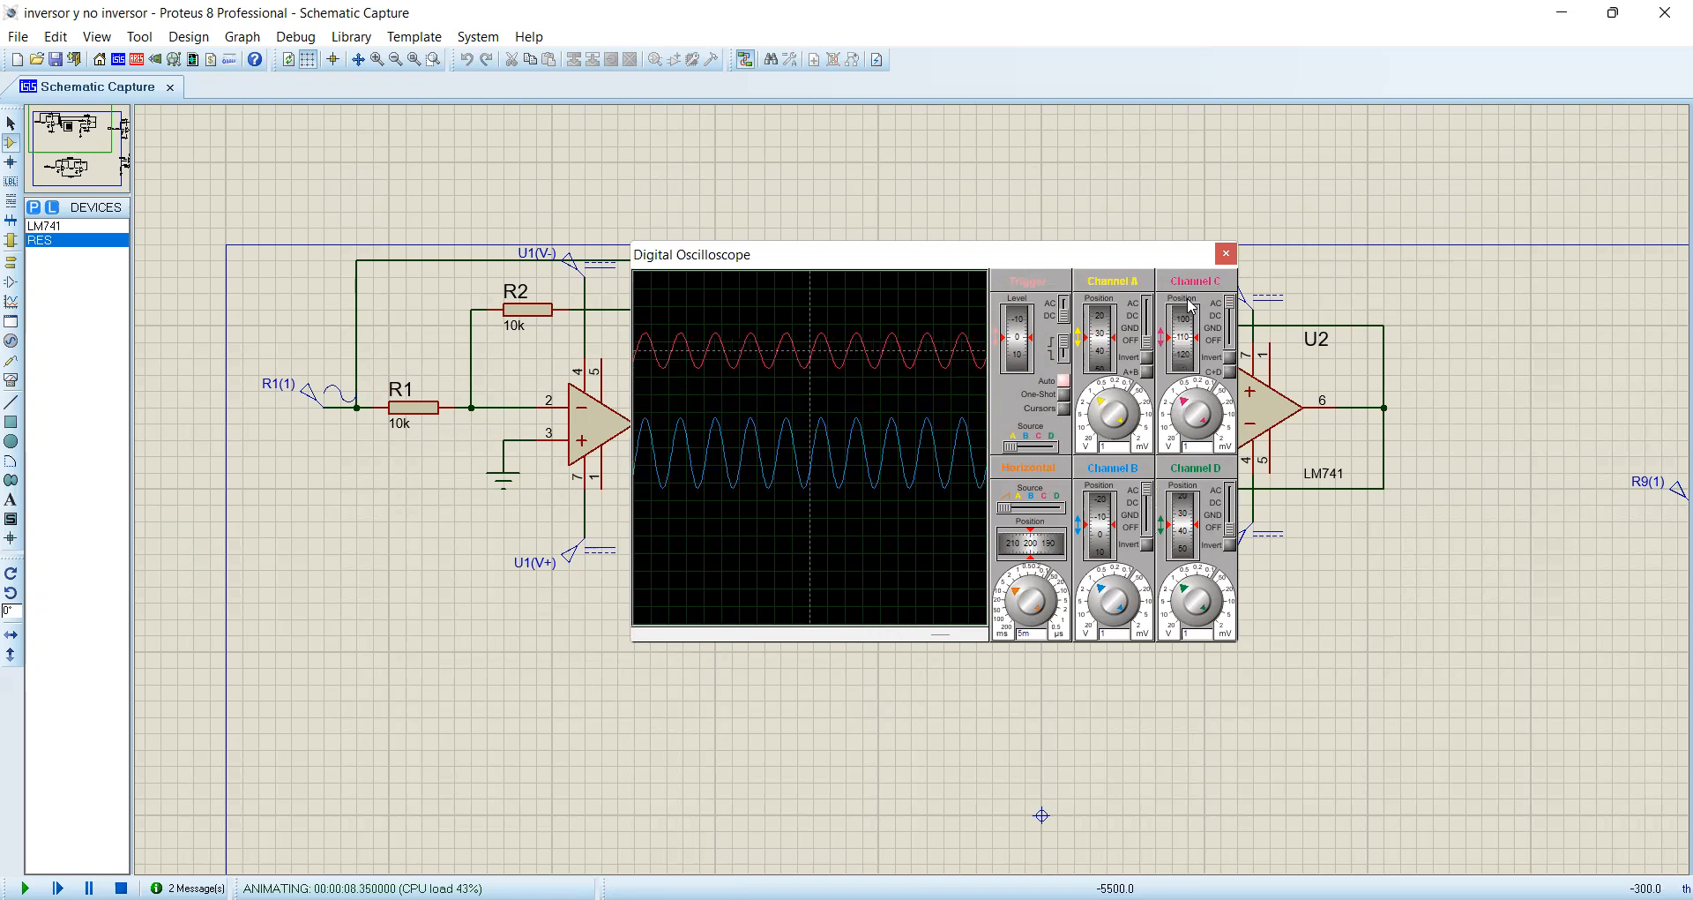
drag(1191, 304, 1186, 358)
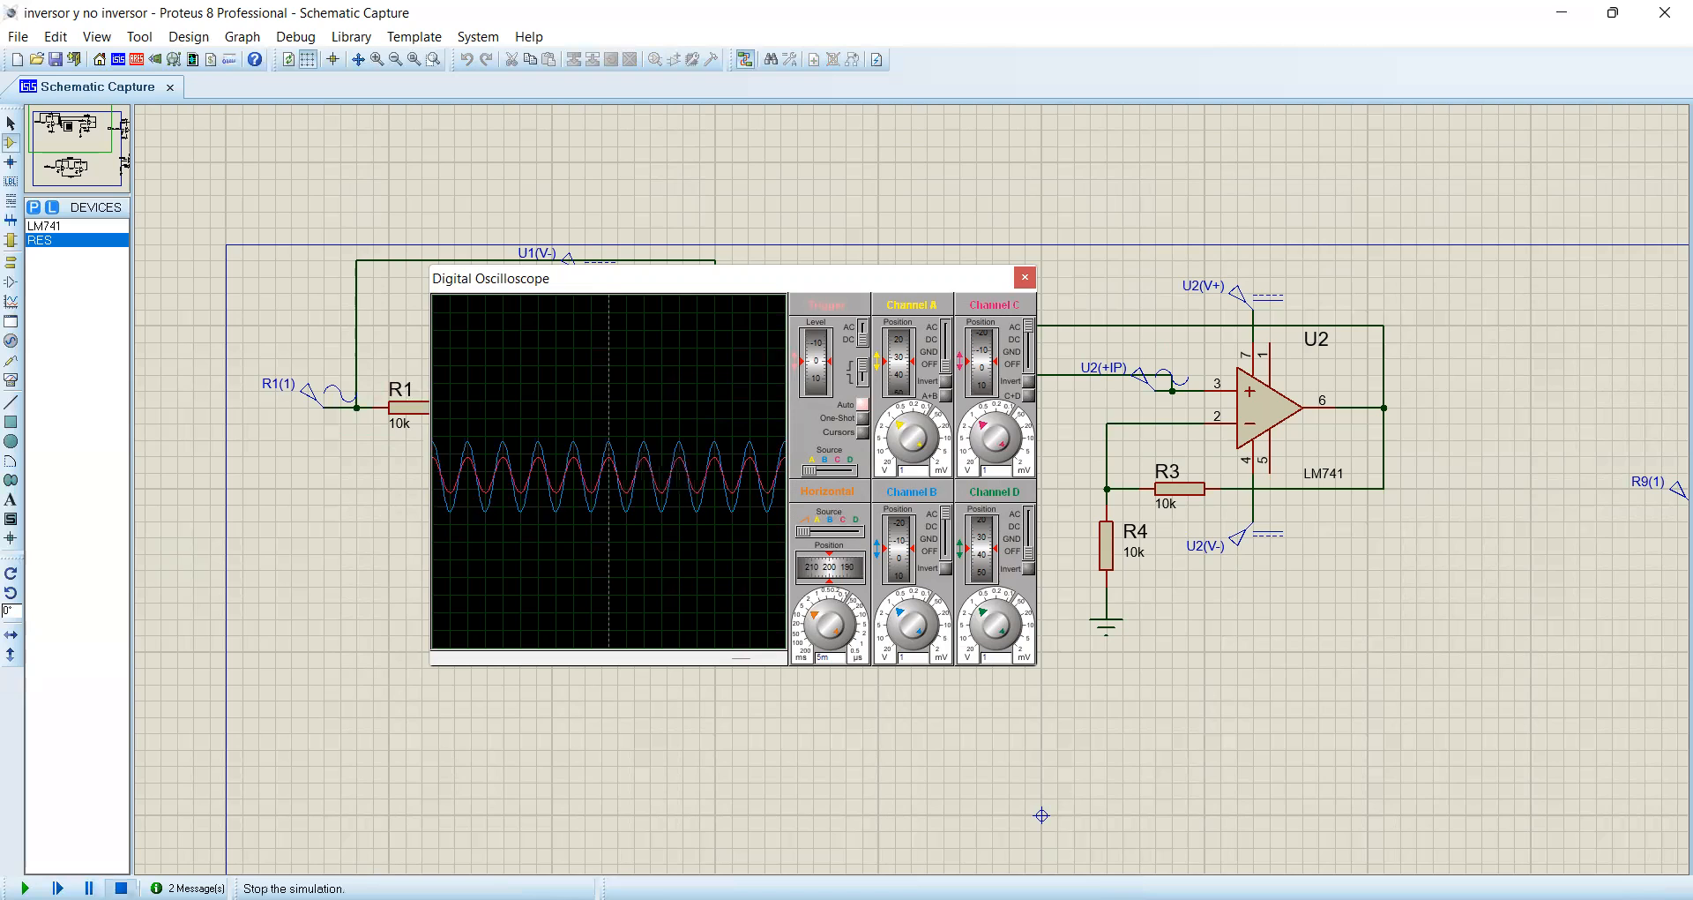
click(121, 887)
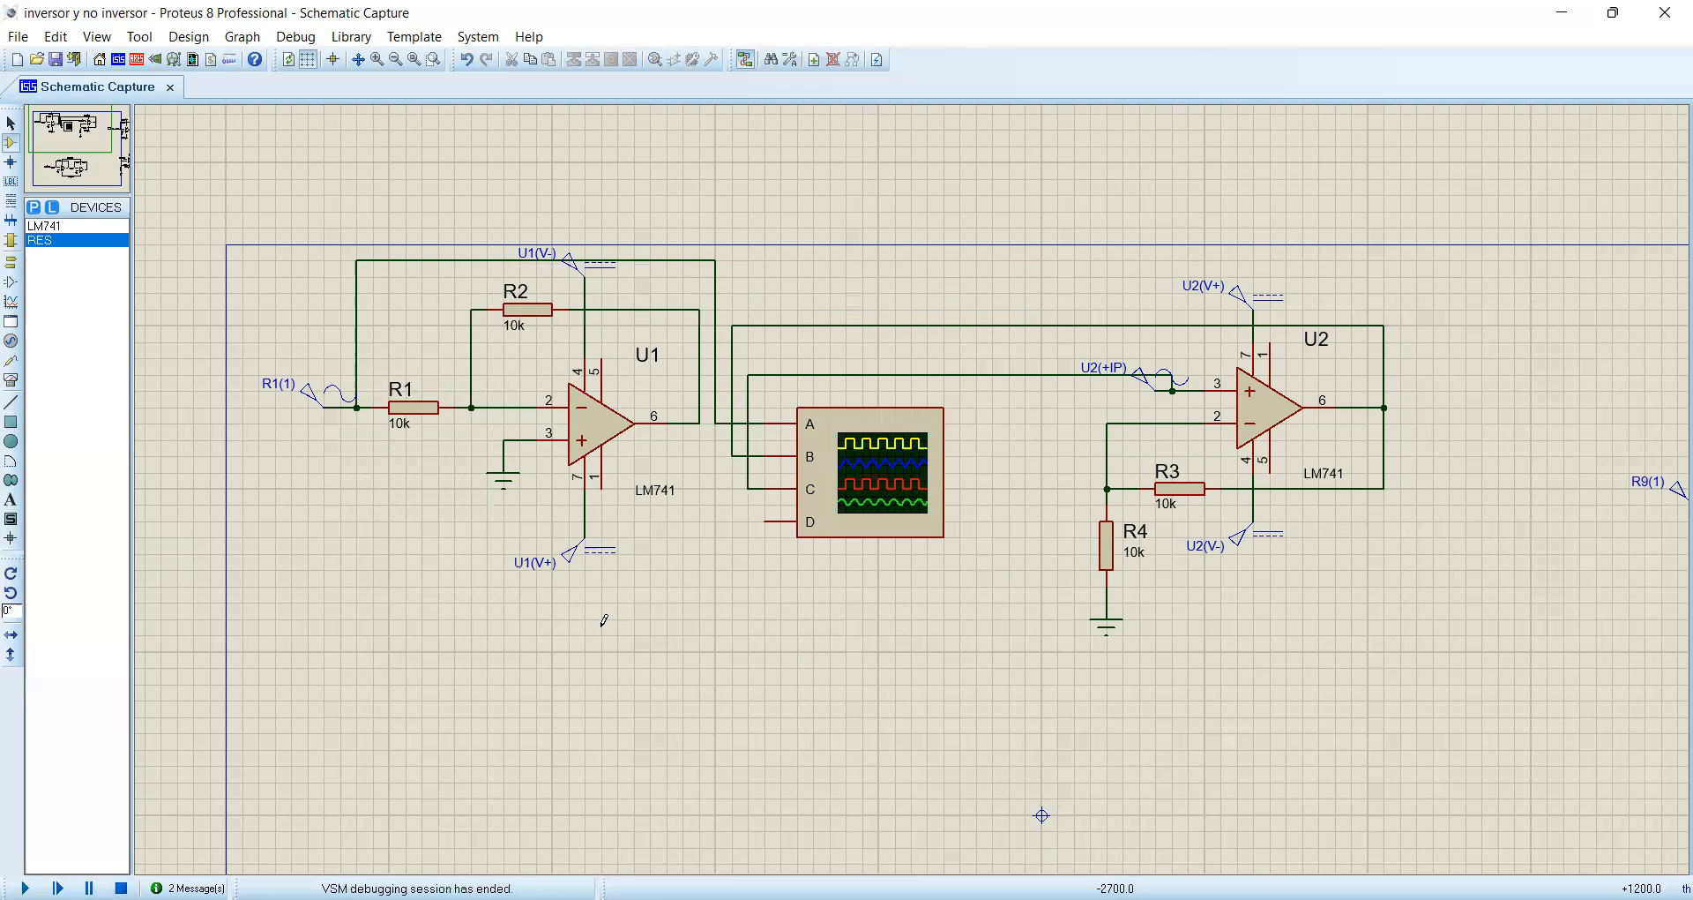
- Set the value of U1's feedback resistor R2 to 100k
click(524, 315)
double_click(527, 322)
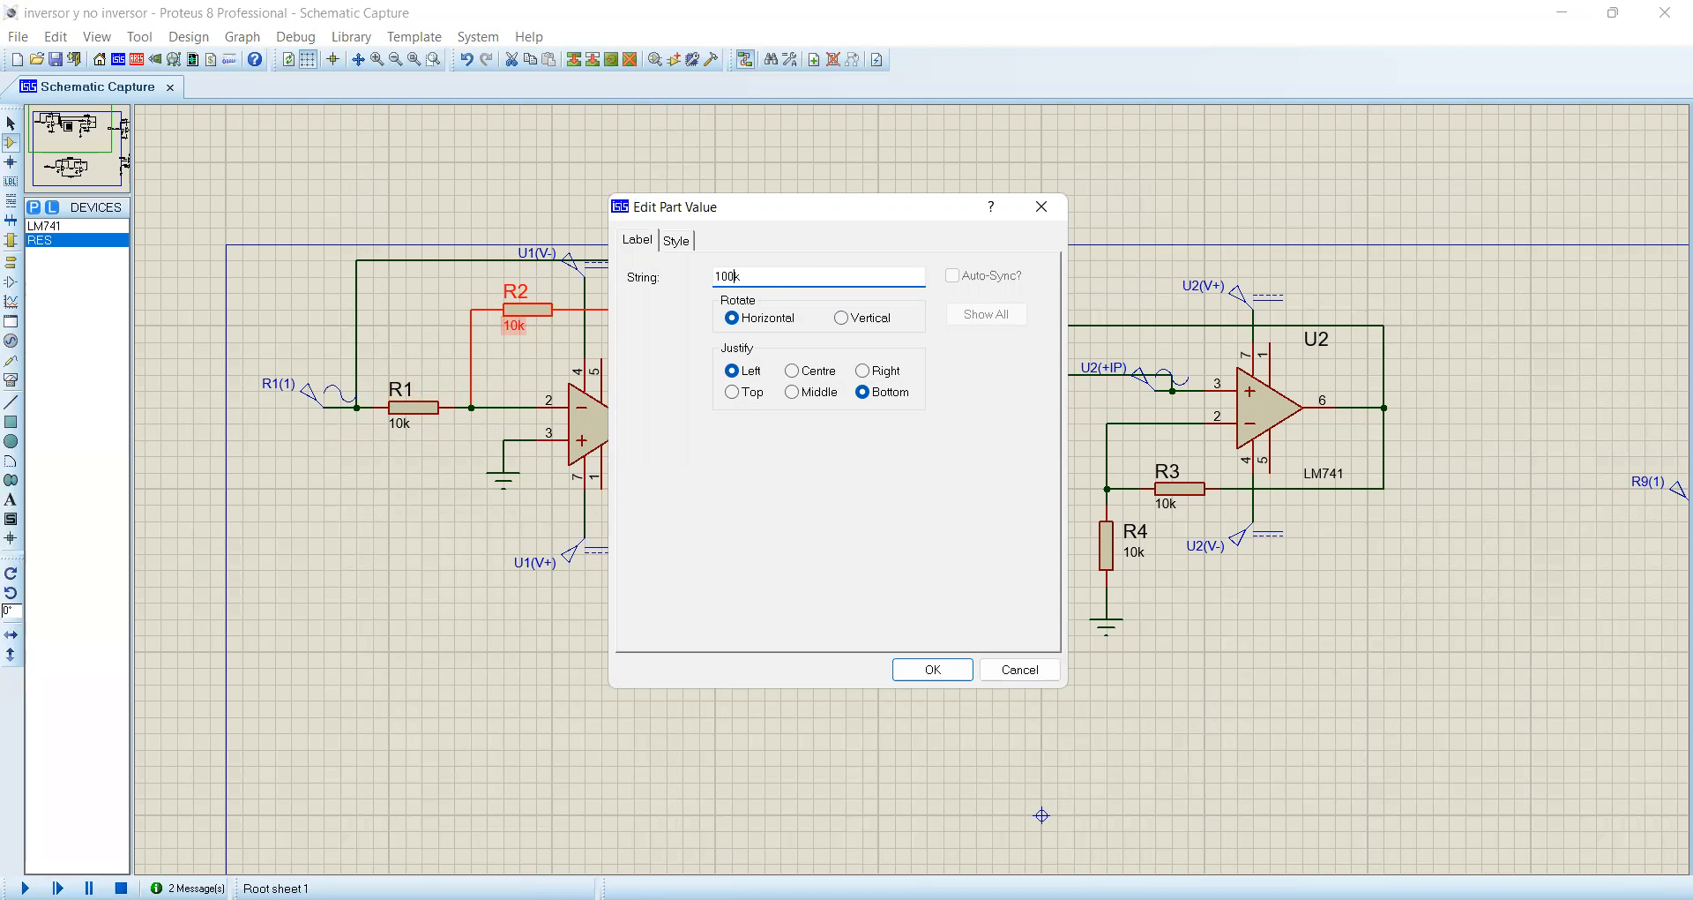
key(Return)
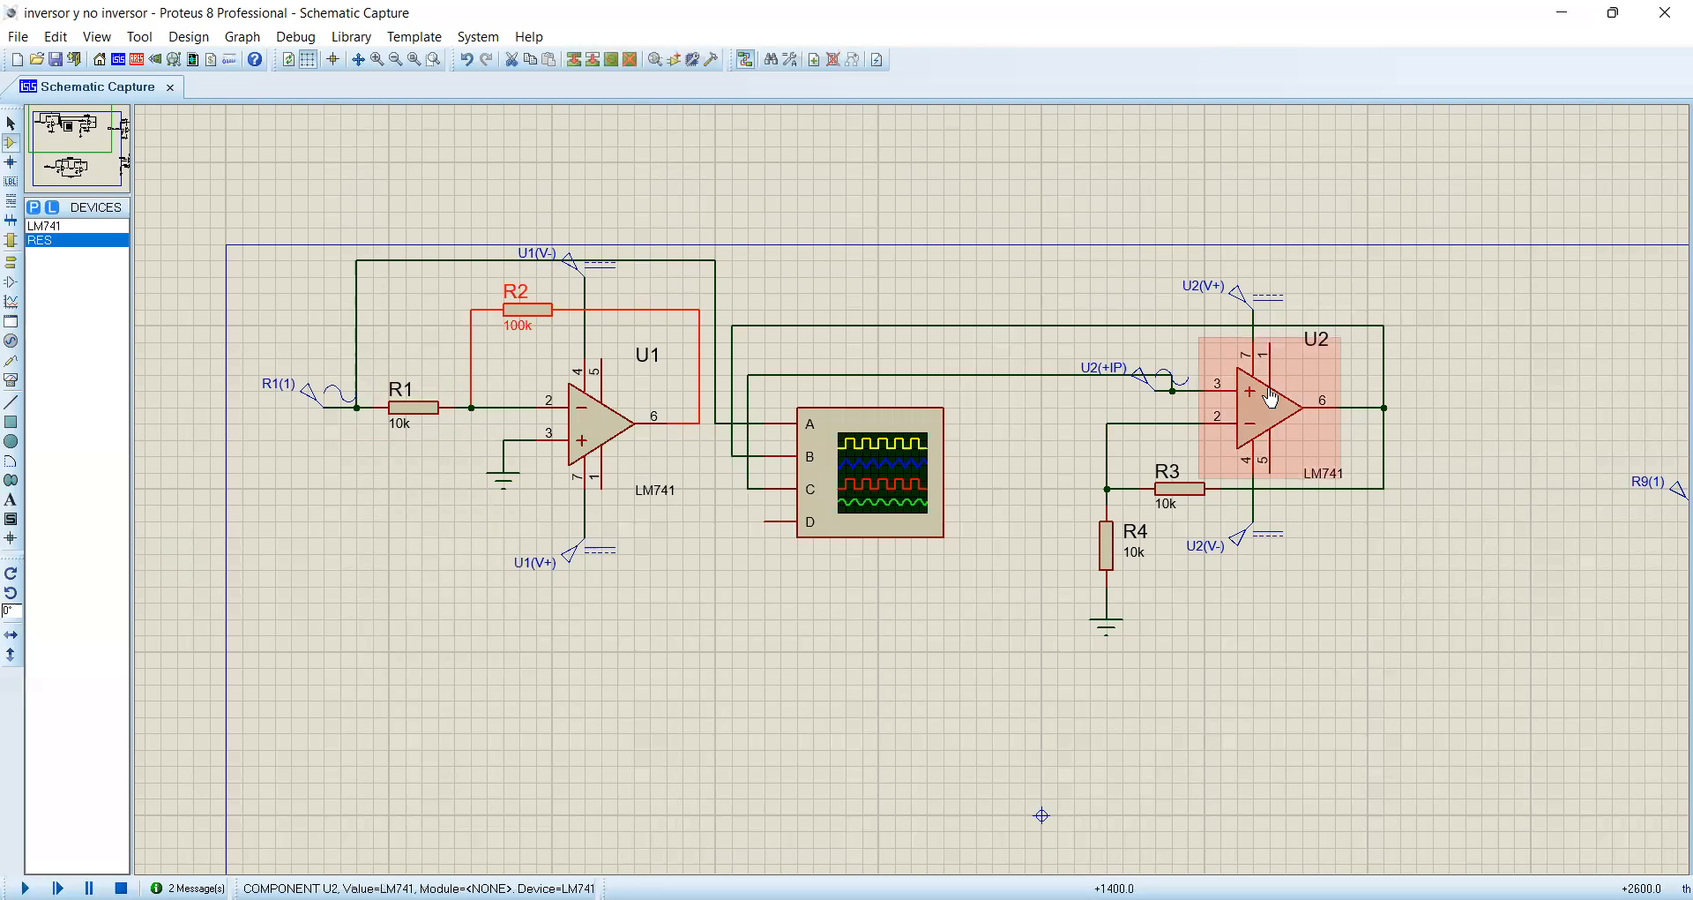
- Set the resistance of R4, the grounded resistor at U2's inverting input, to 2.2k
click(1108, 558)
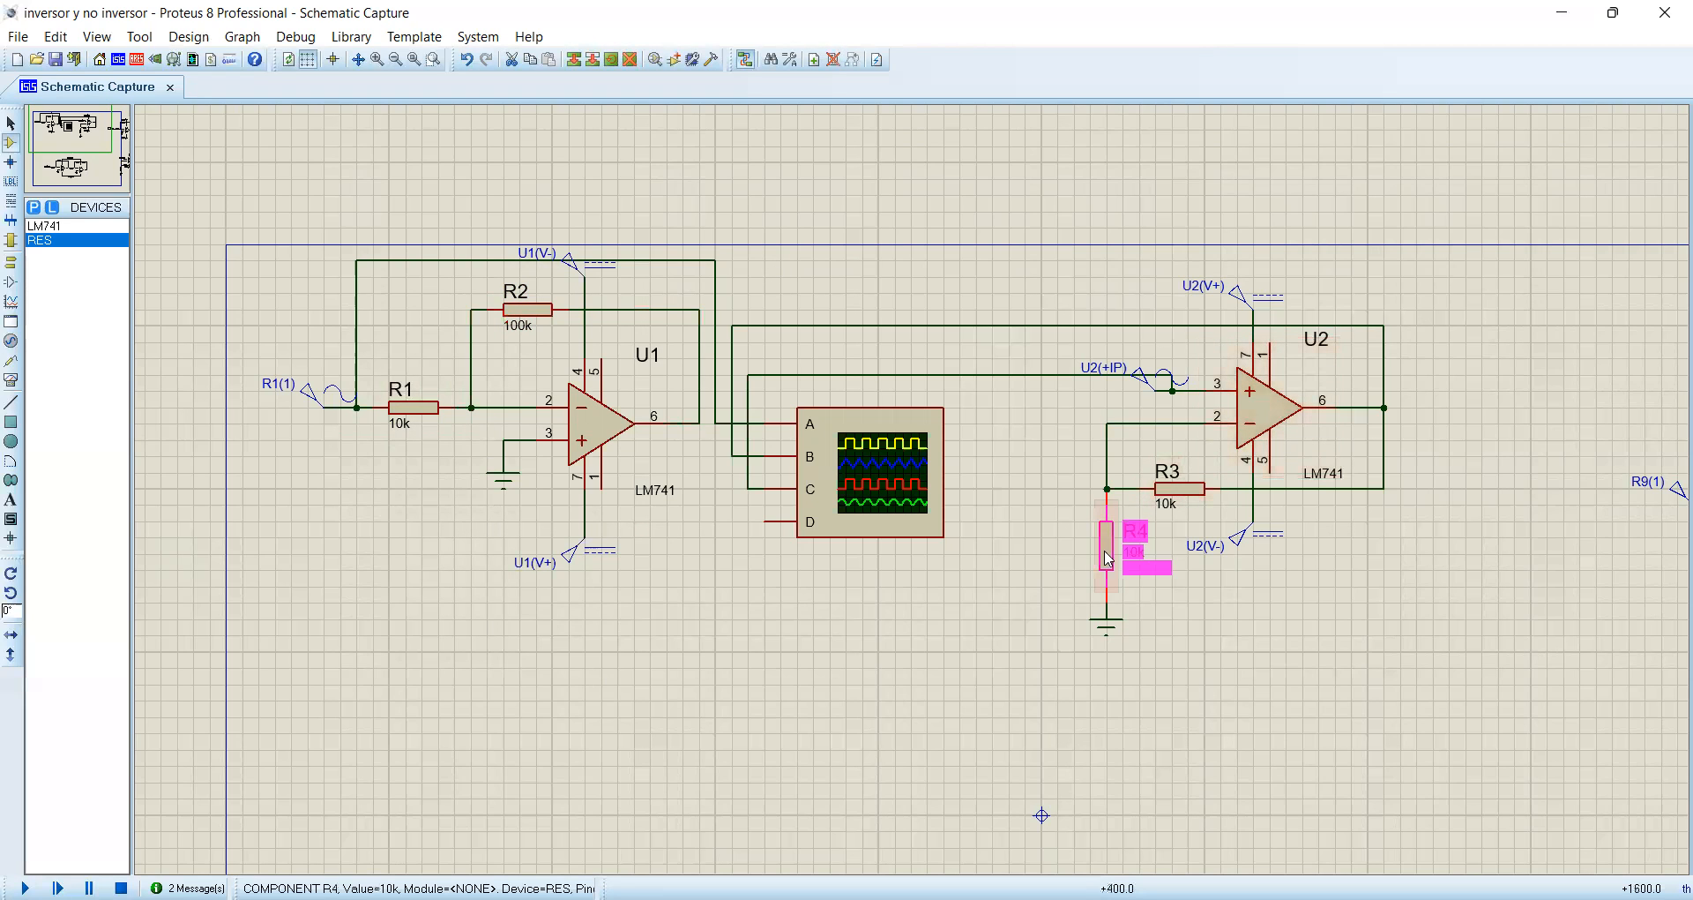
click(762, 325)
key(Left)
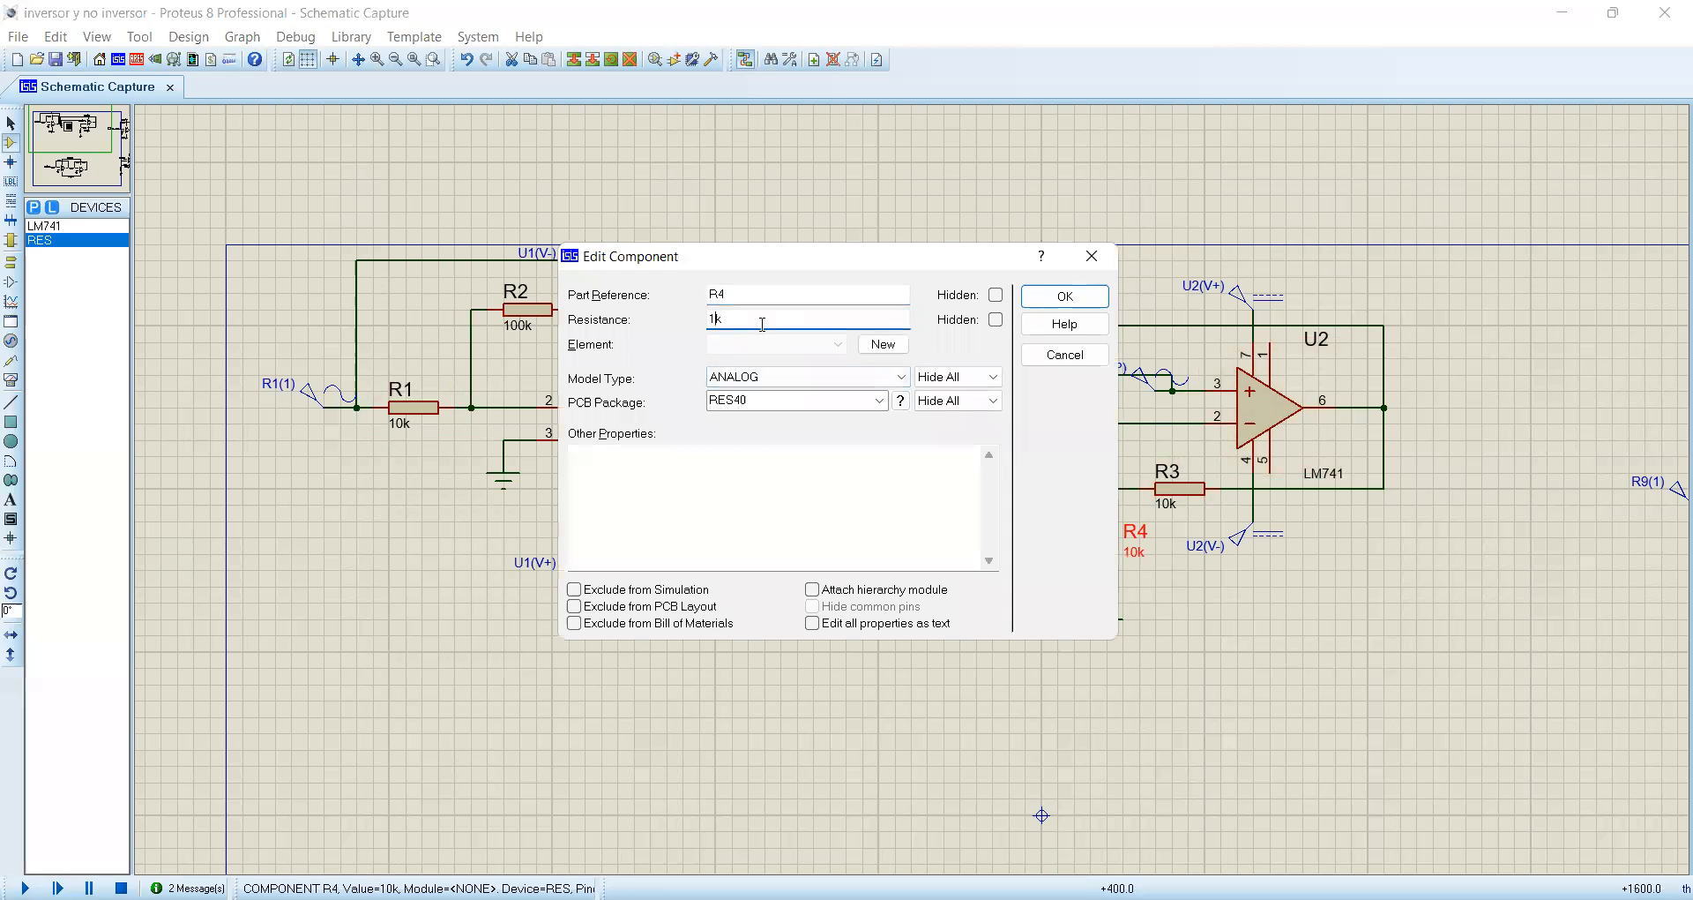
key(Return)
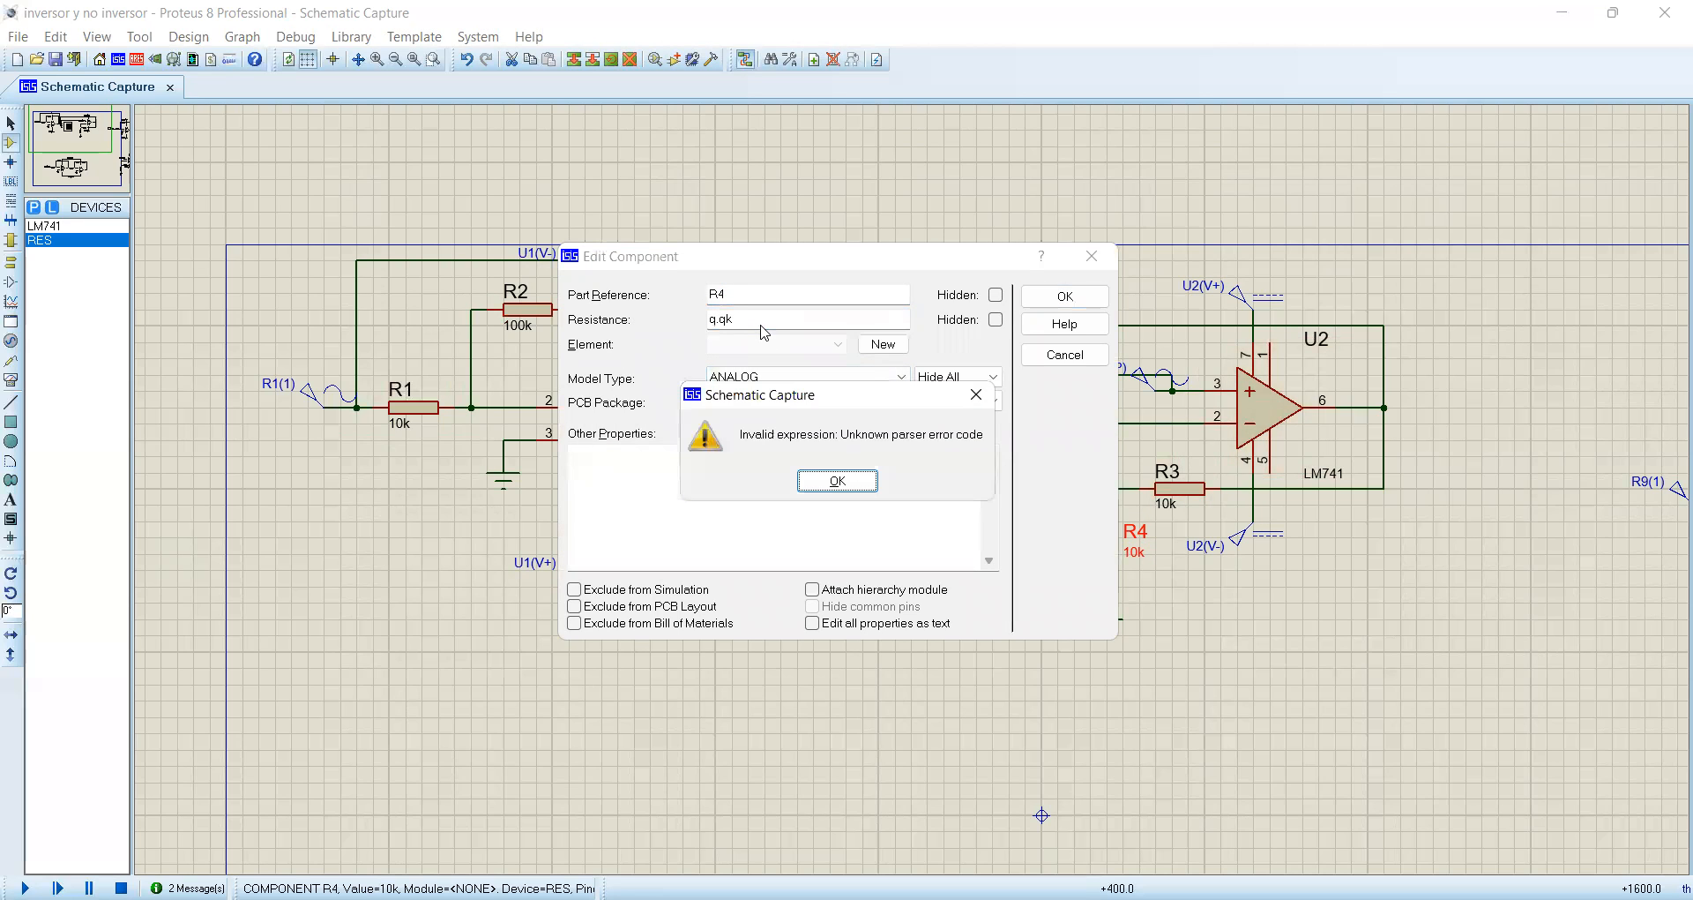
key(Return)
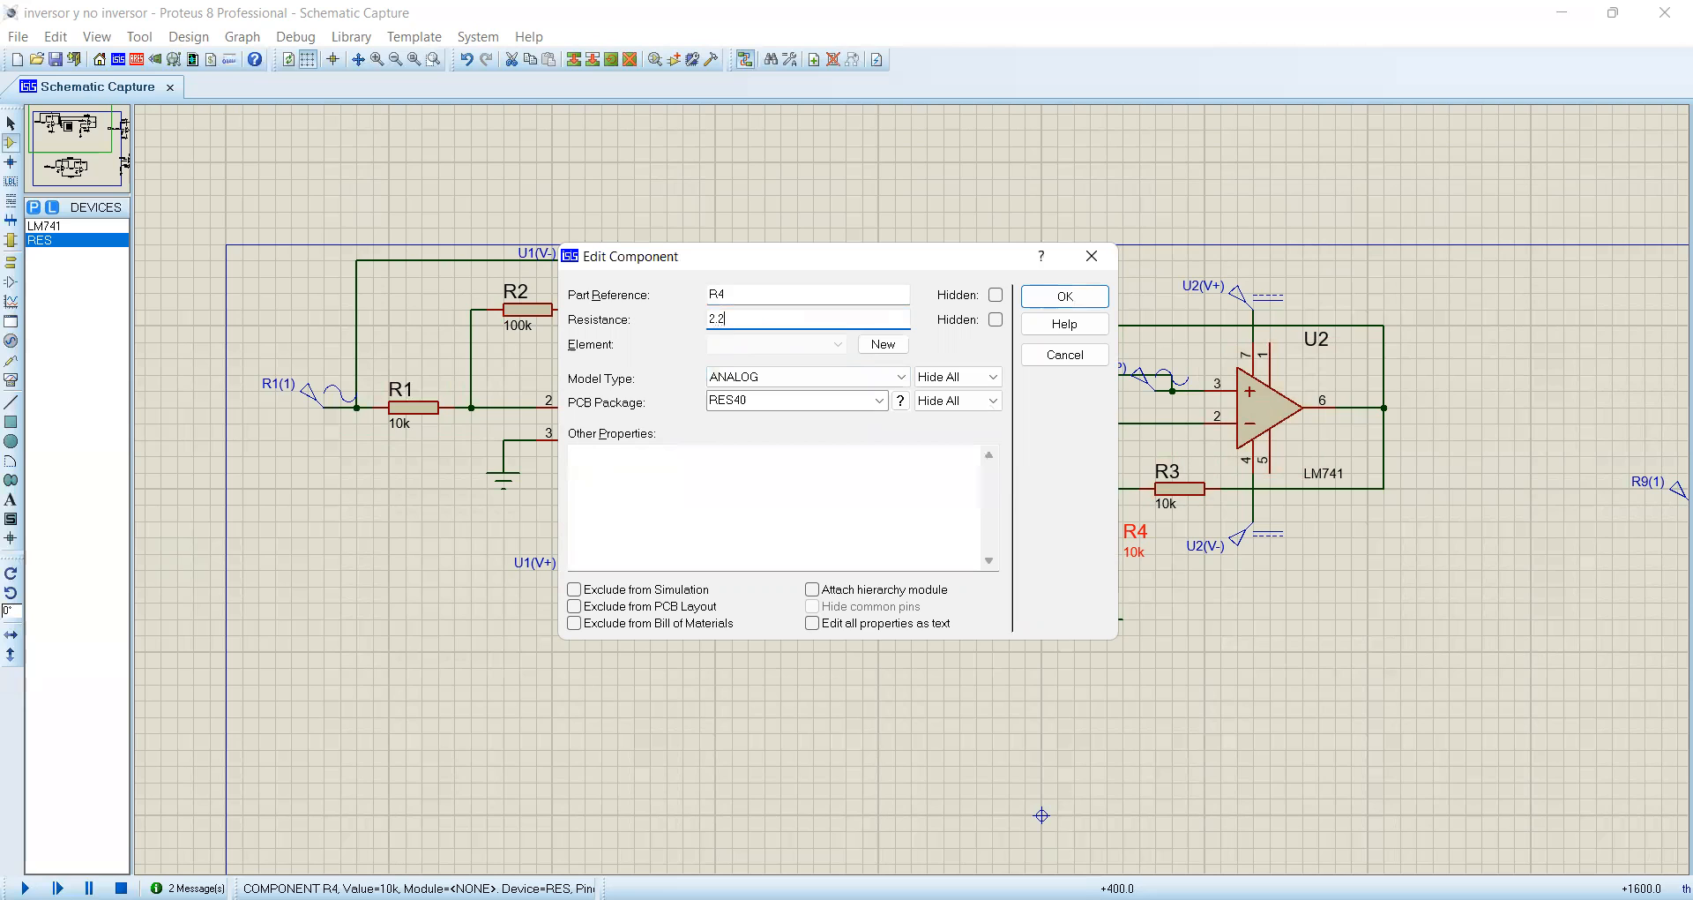
key(Return)
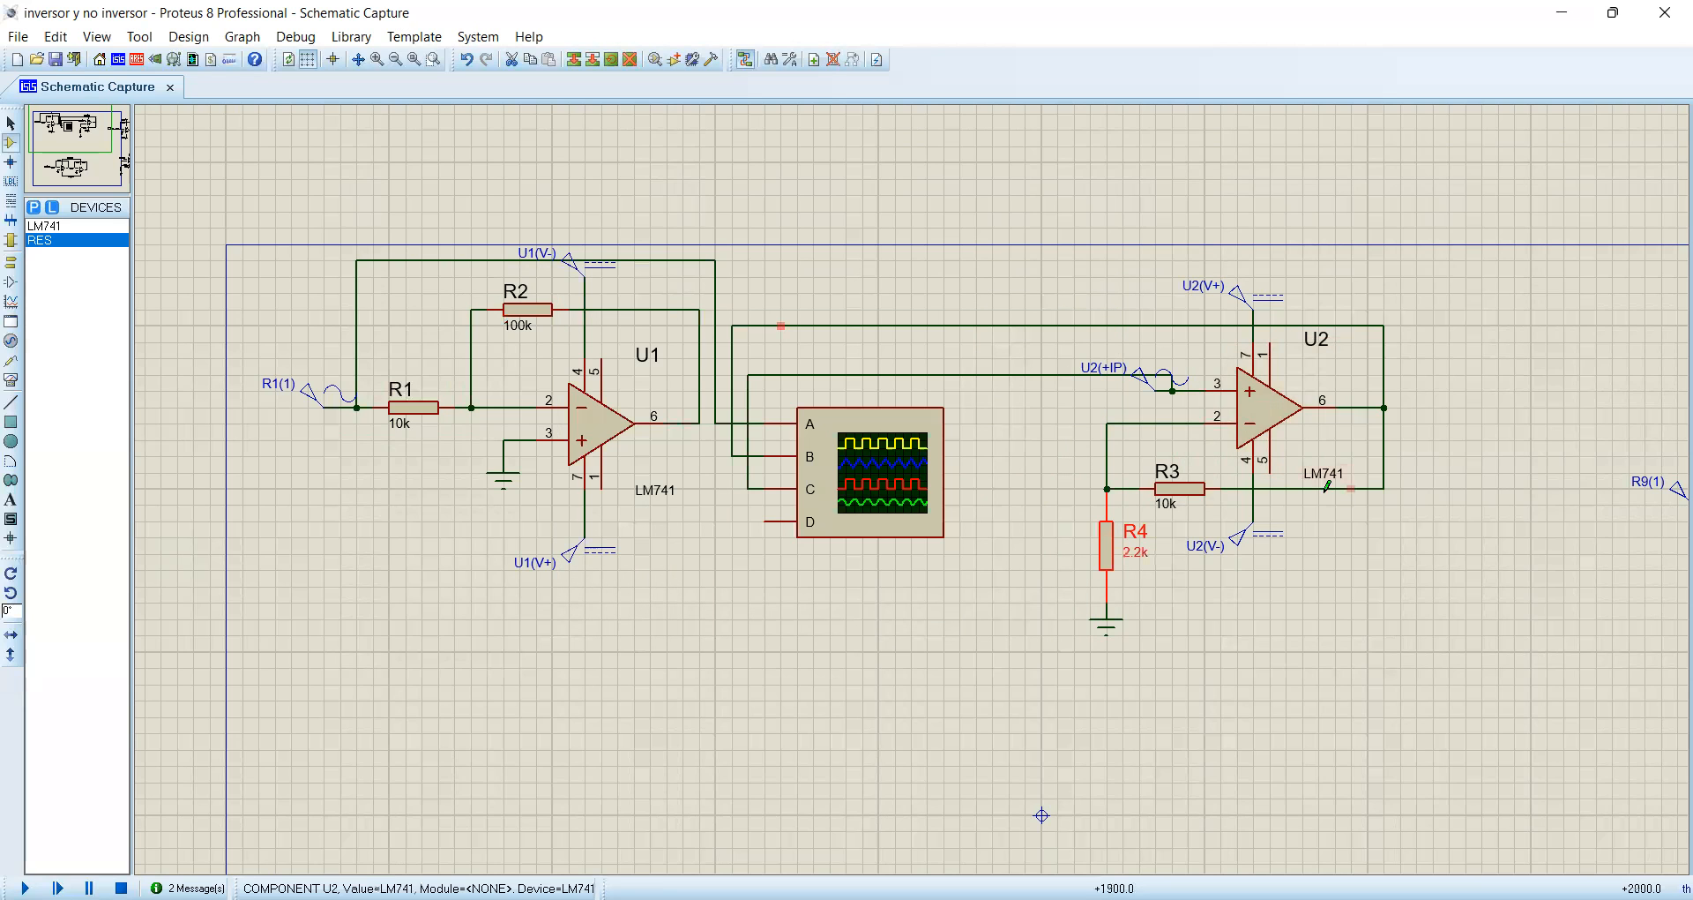
- Set the resistance of U2's feedback resistor R3 to 8.2
click(1193, 492)
click(1193, 492)
key(Tab)
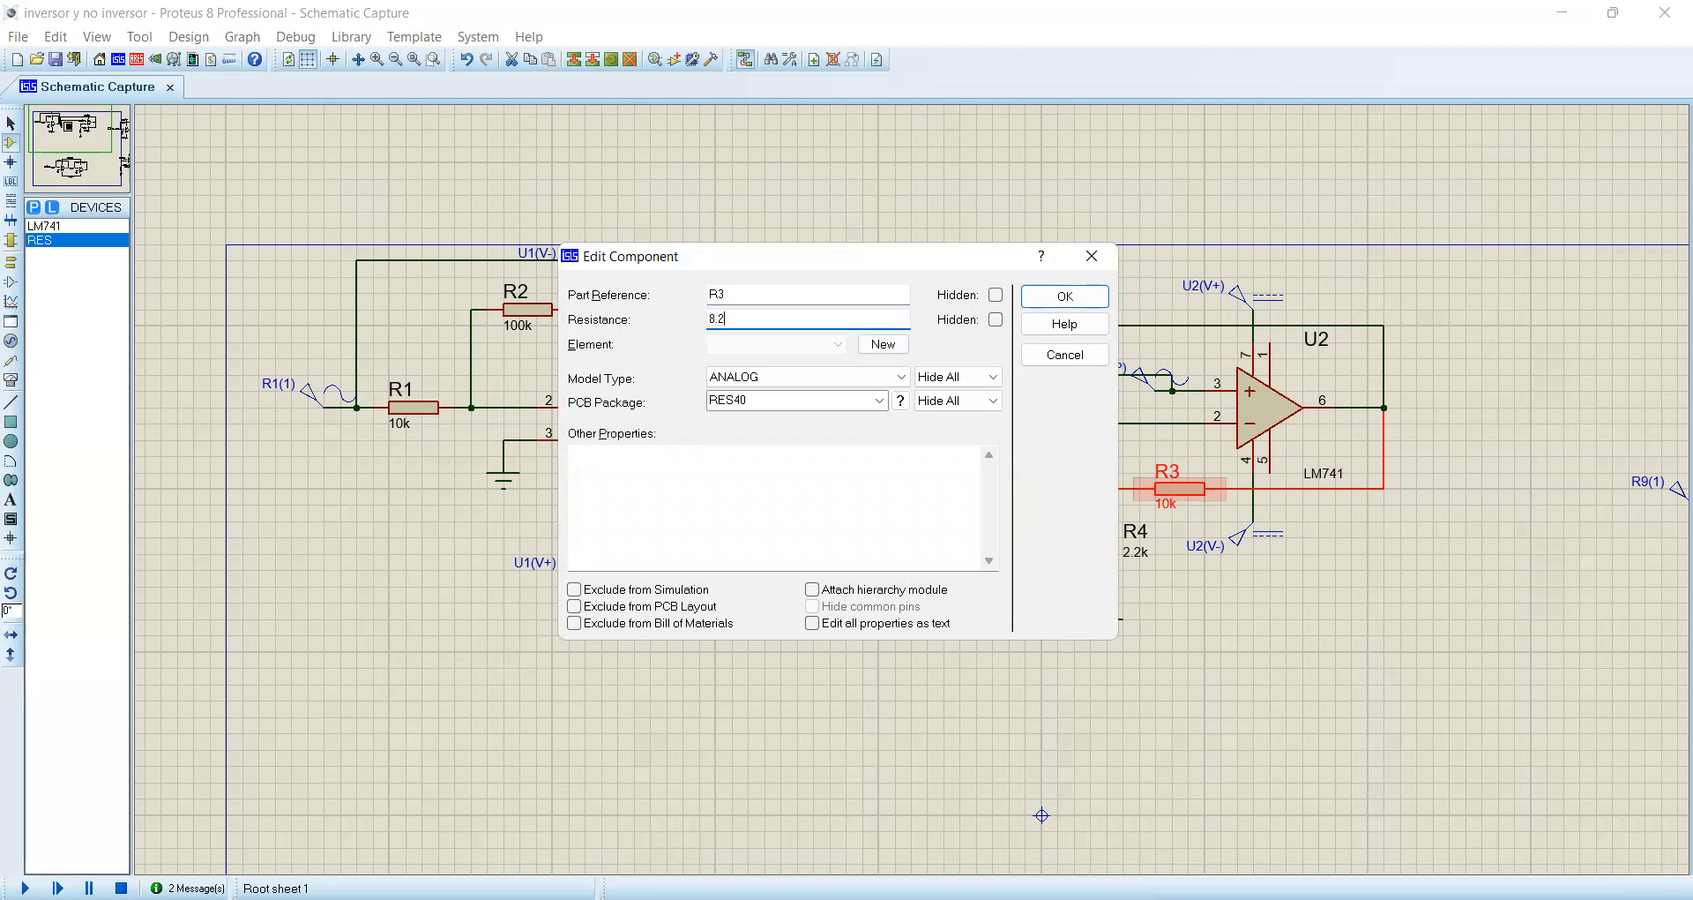
key(Return)
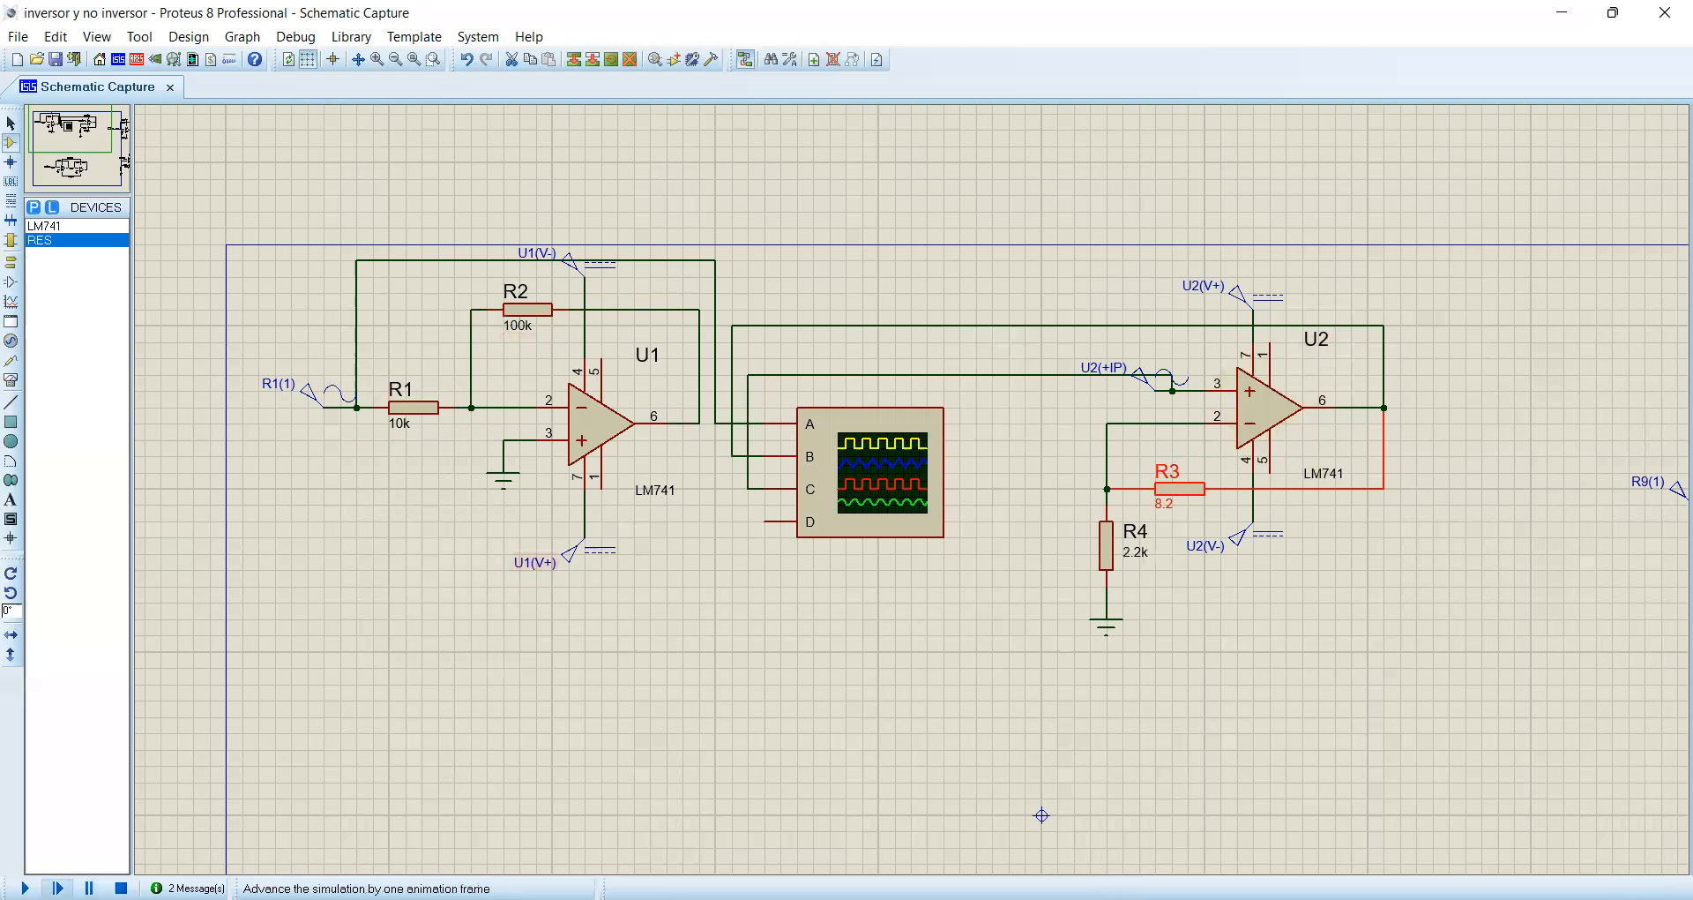
- Run the simulation to compare U2's input and output traces, stop it, and check the properties of resistor R4
key(F12)
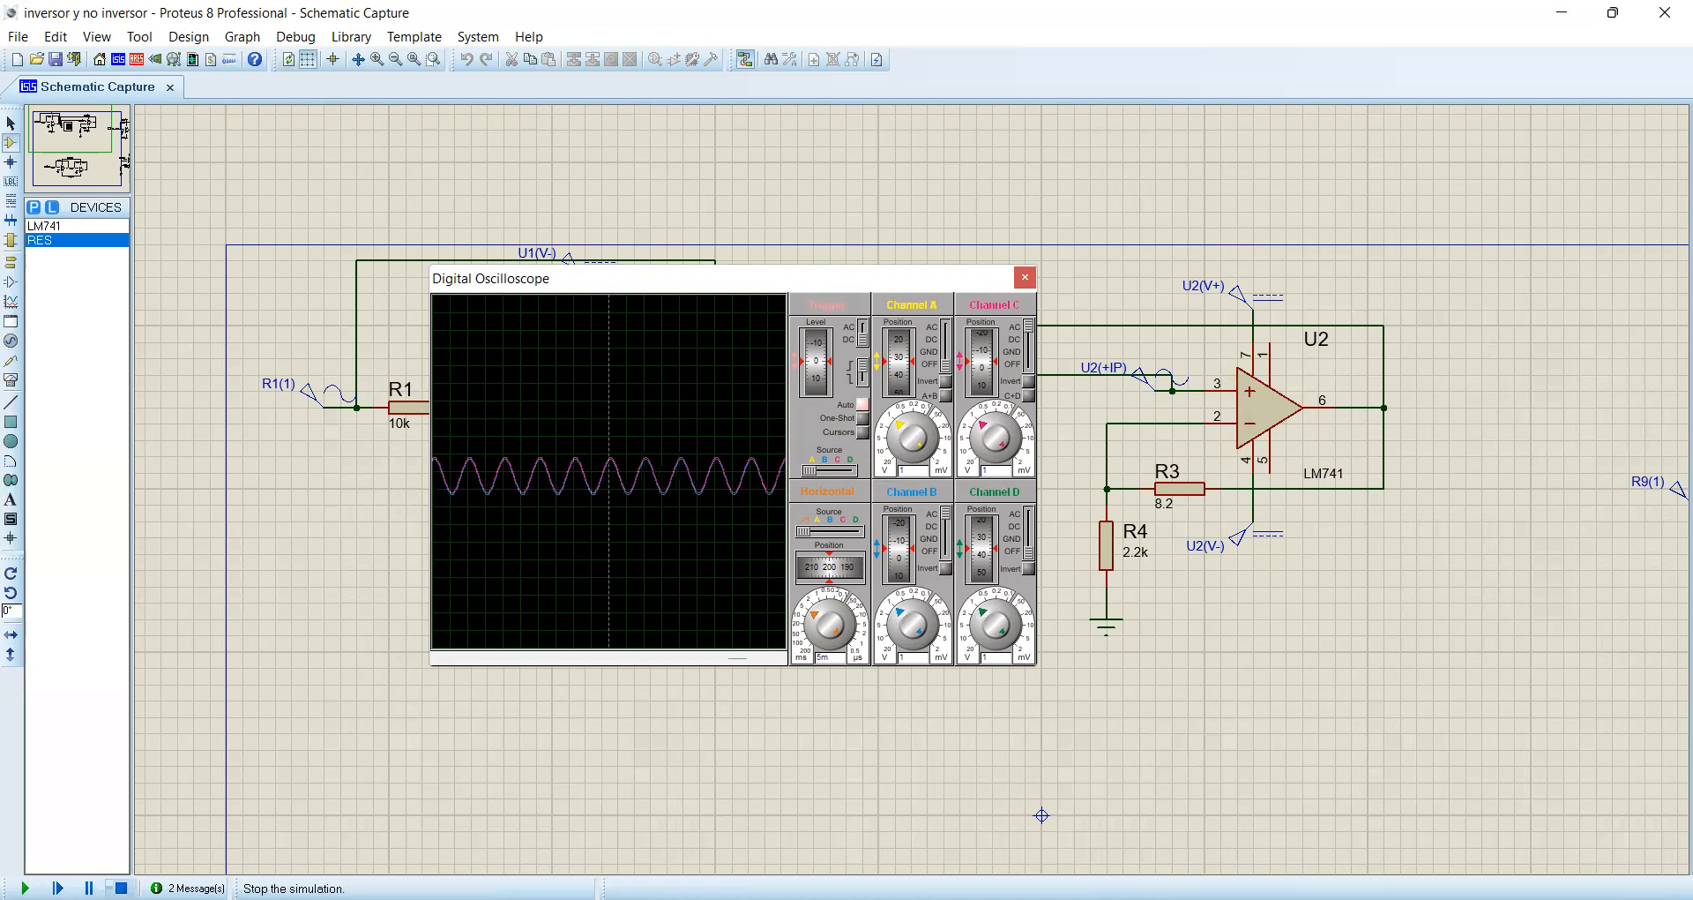
click(122, 888)
click(1102, 553)
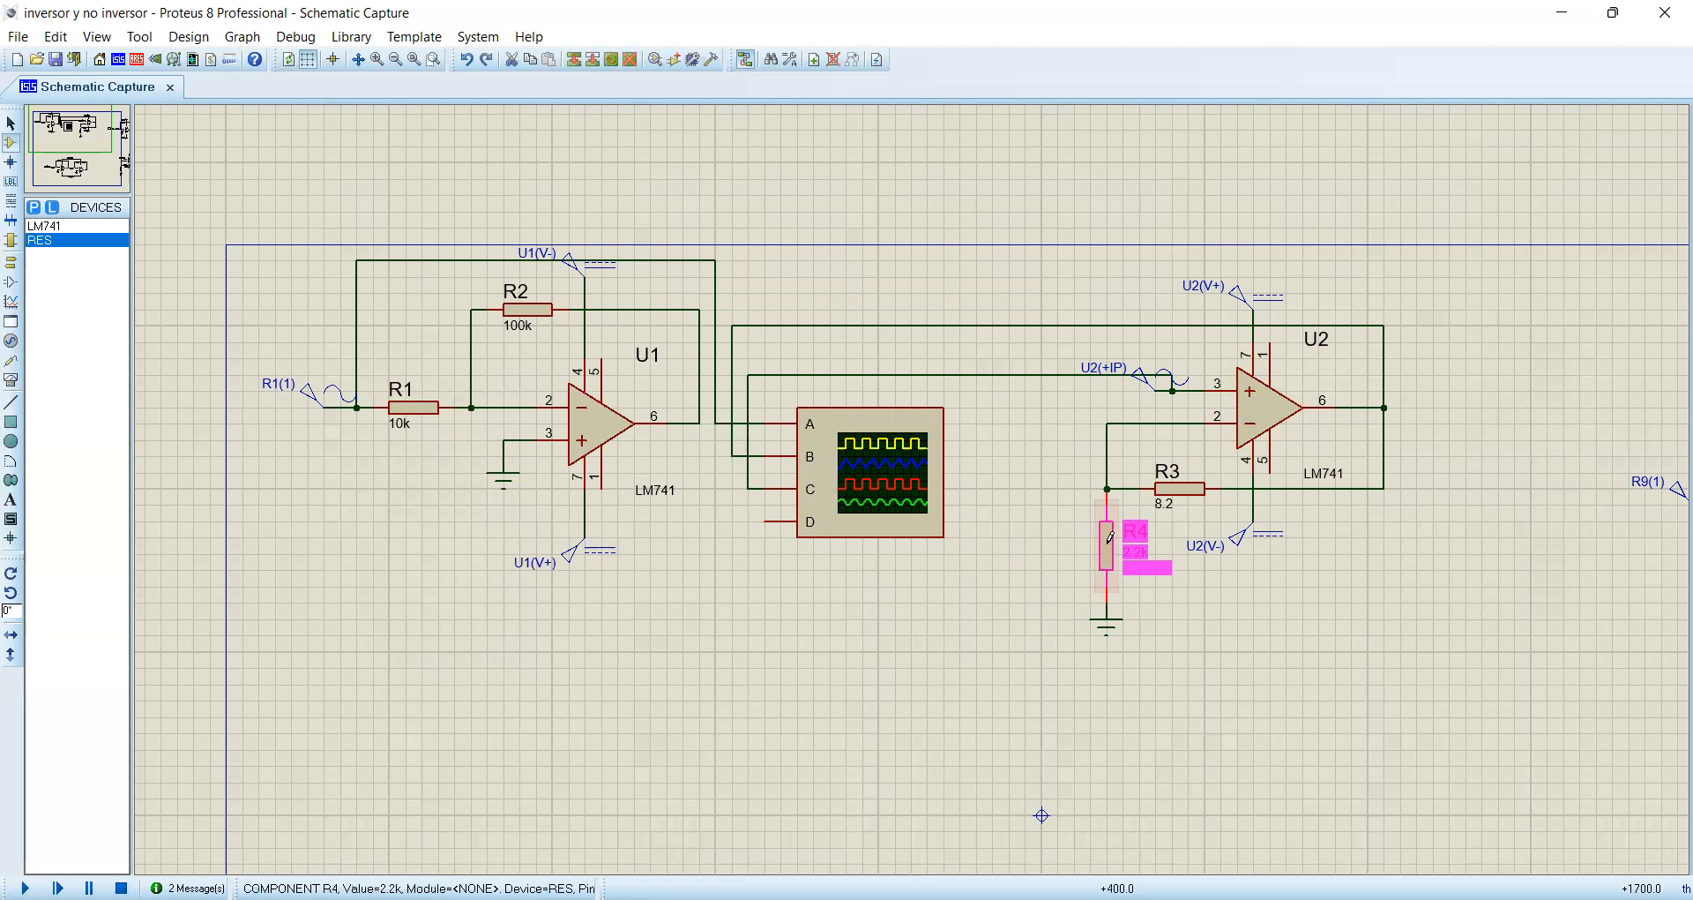
double_click(1112, 552)
key(Escape)
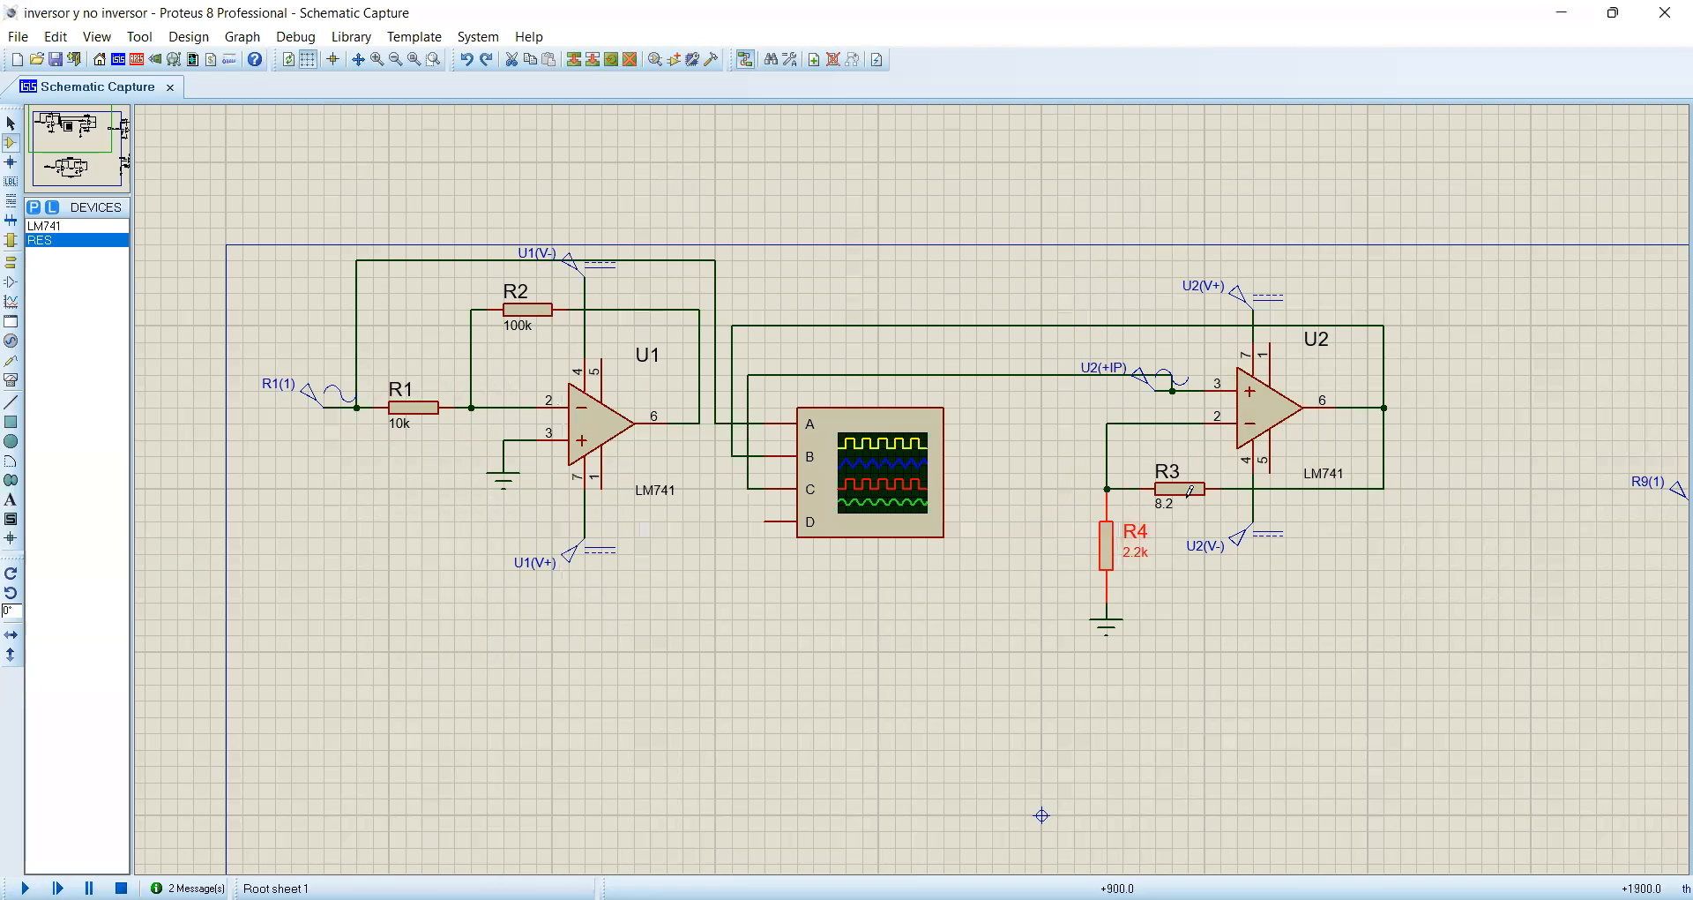
- Set the resistance of U2's feedback resistor R3 to 8.2k
double_click(1183, 483)
click(738, 319)
key(Return)
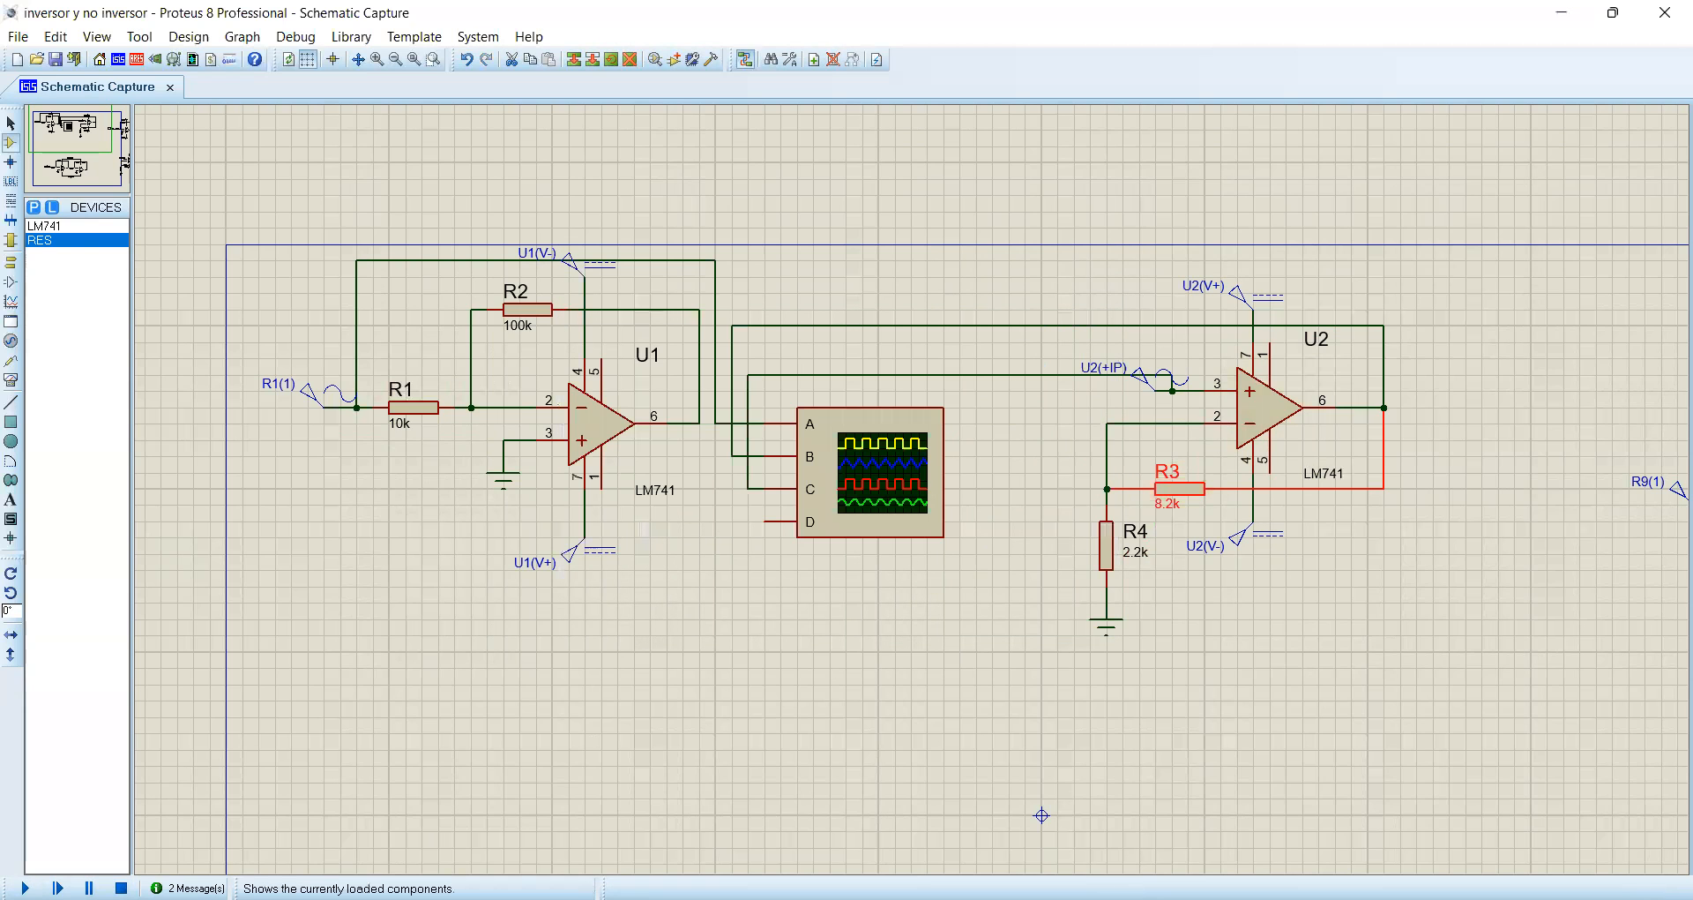
- Simulate U2's amplifier, comparing its traces with channel B at 5 V and back at 1 V per division, and stop the simulation
click(1042, 815)
key(F12)
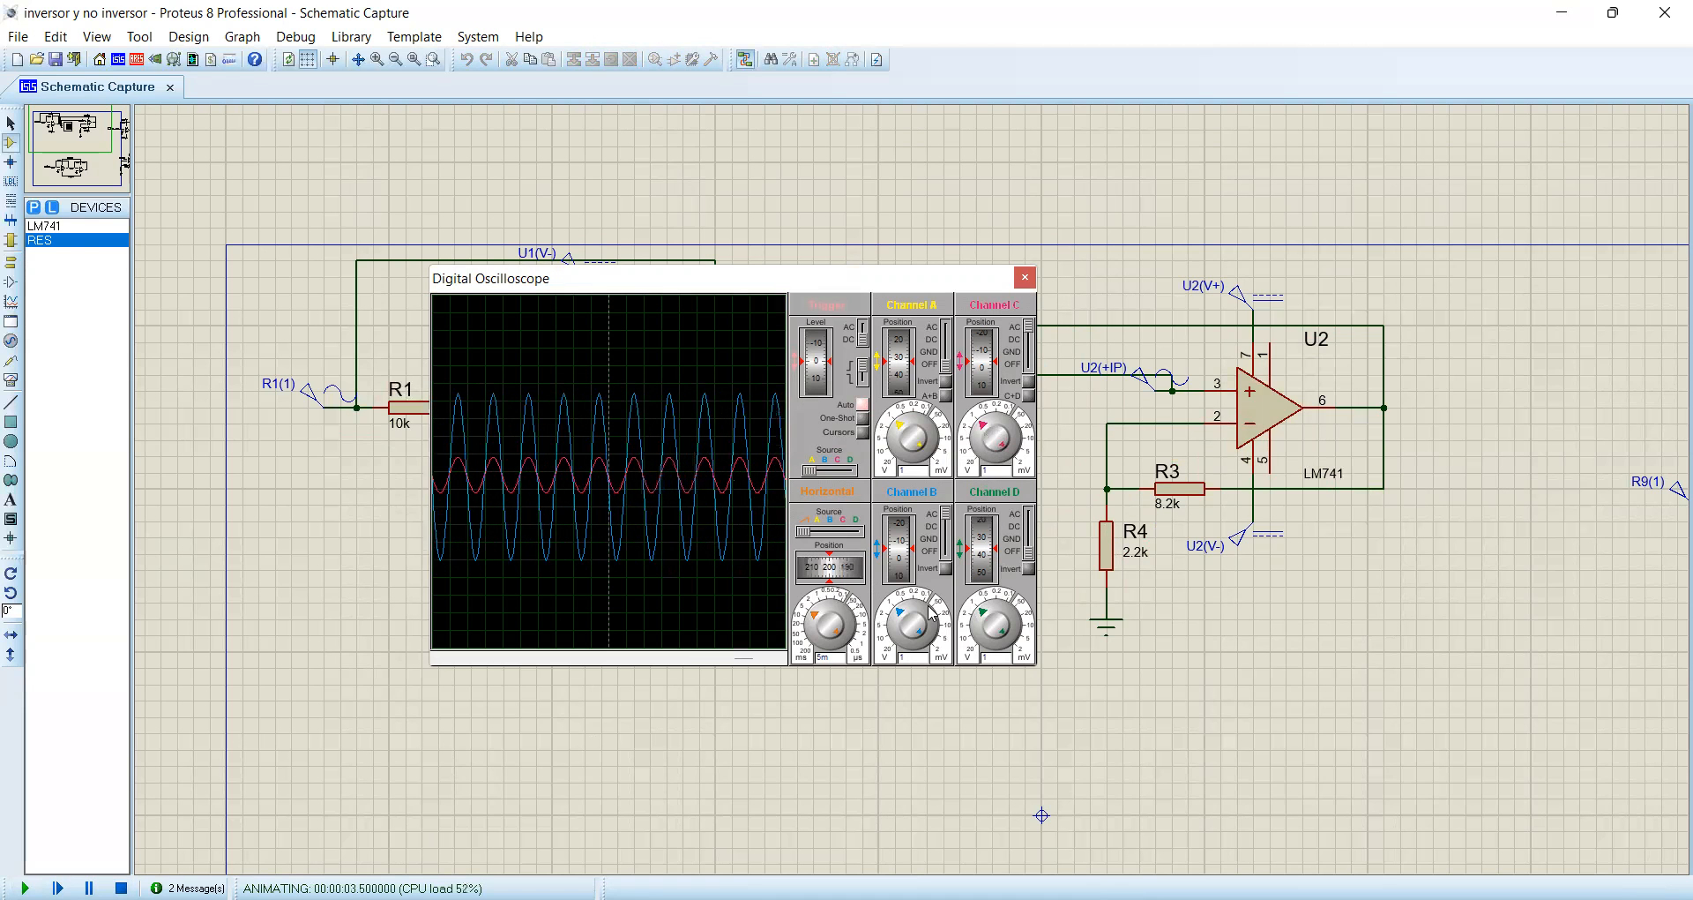
click(897, 621)
click(897, 620)
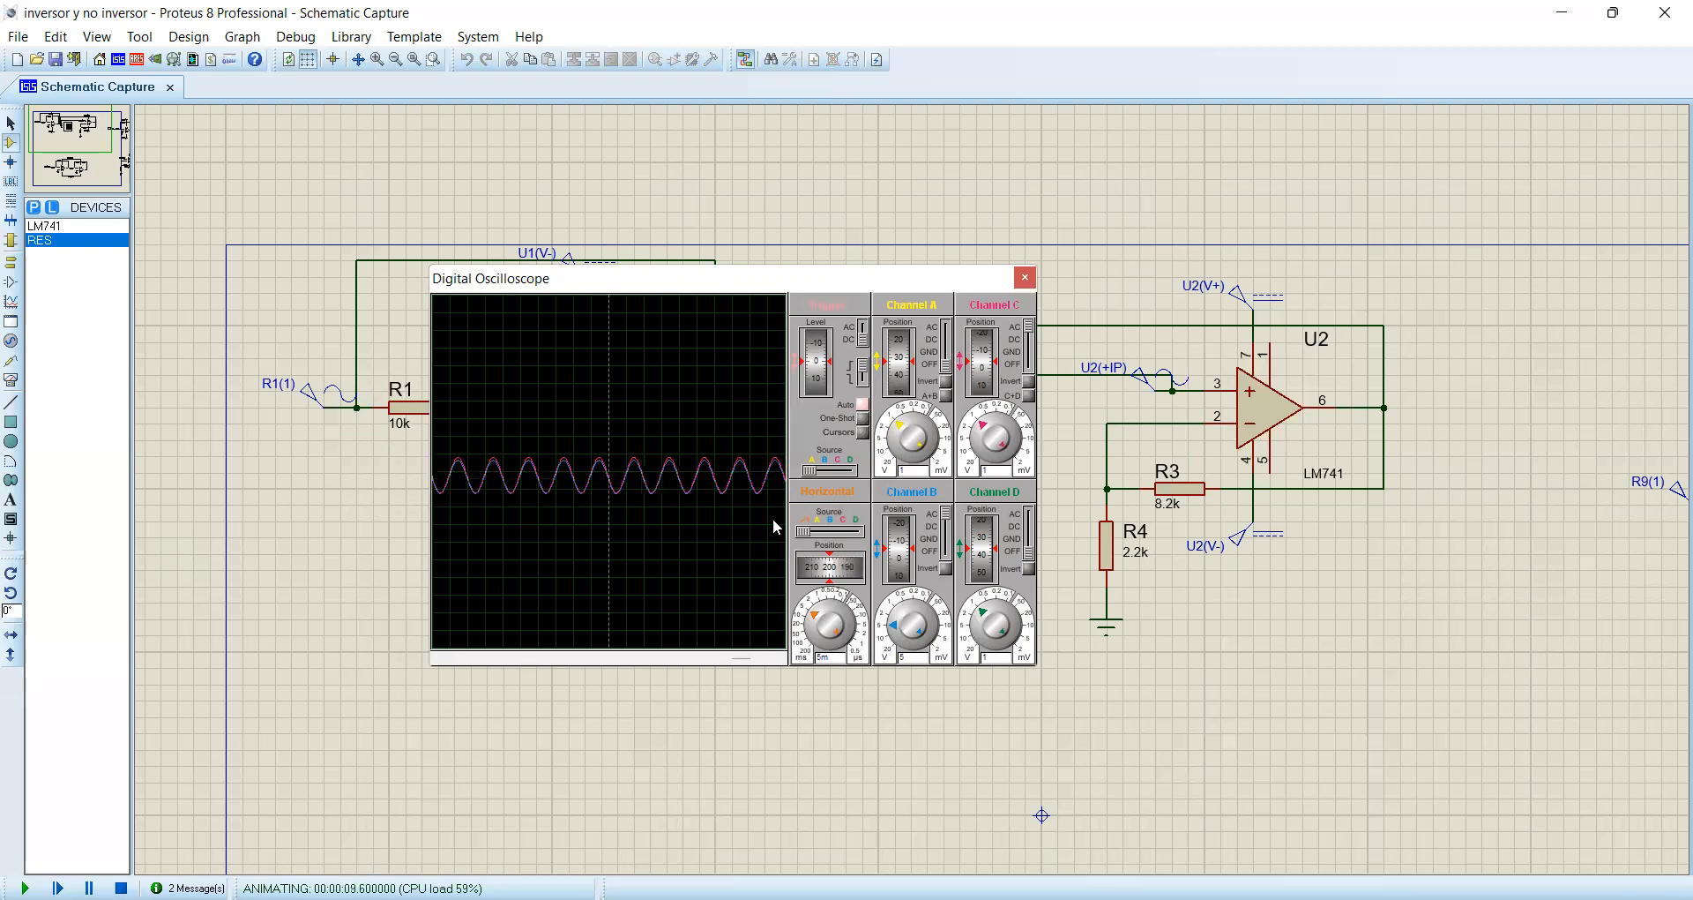
click(902, 623)
click(902, 623)
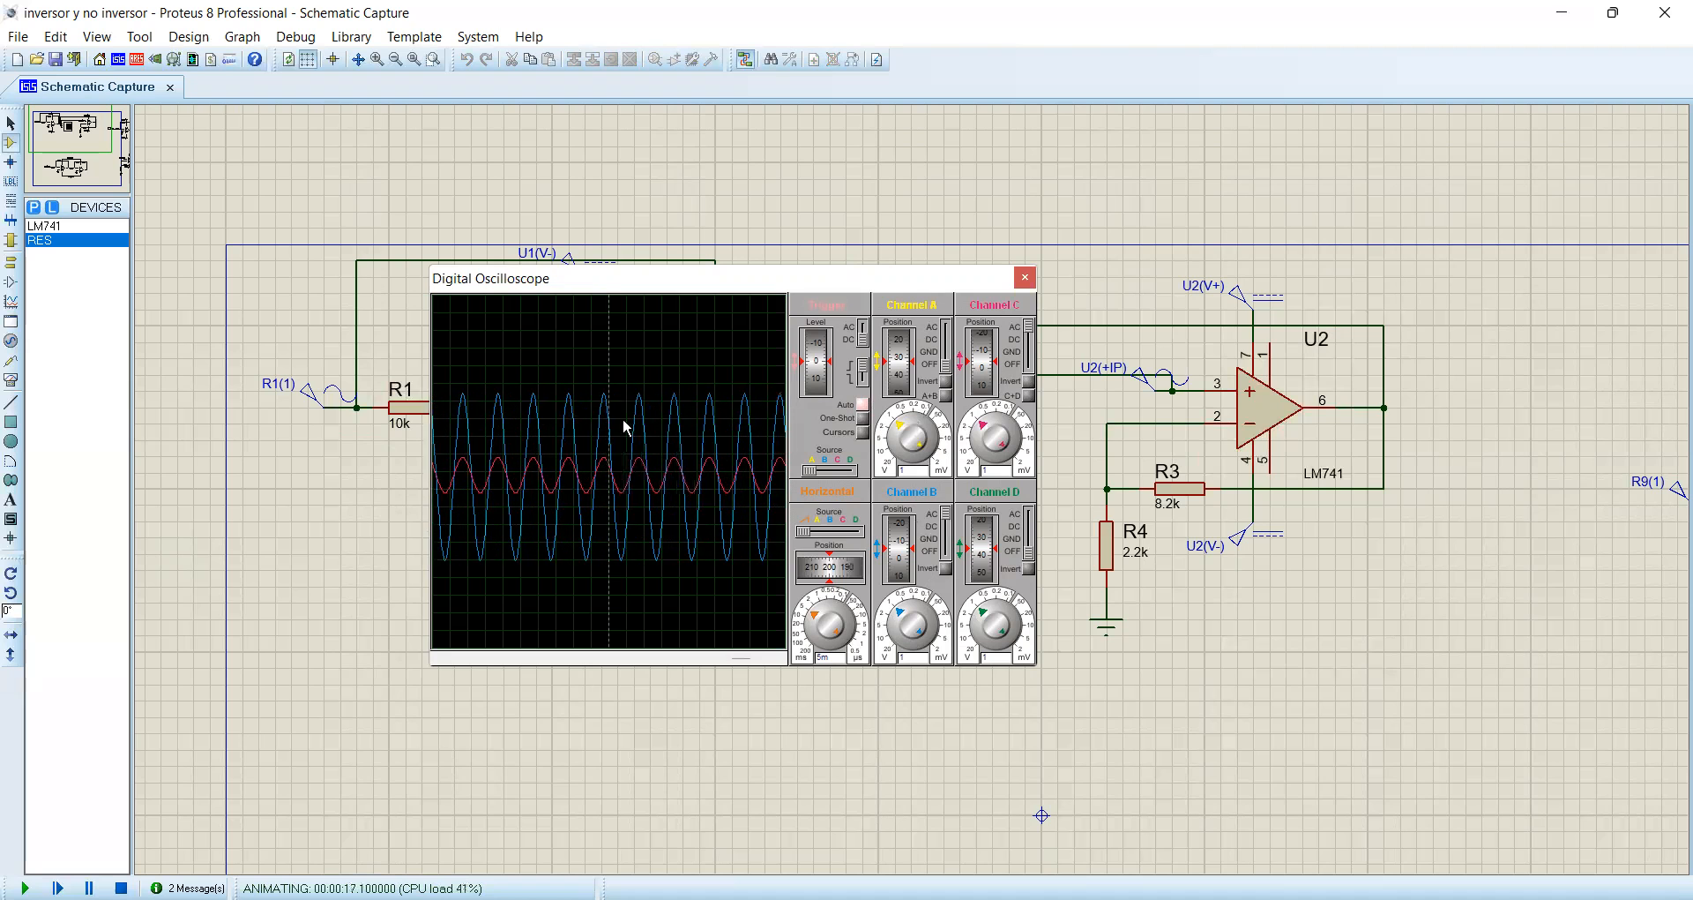
click(121, 889)
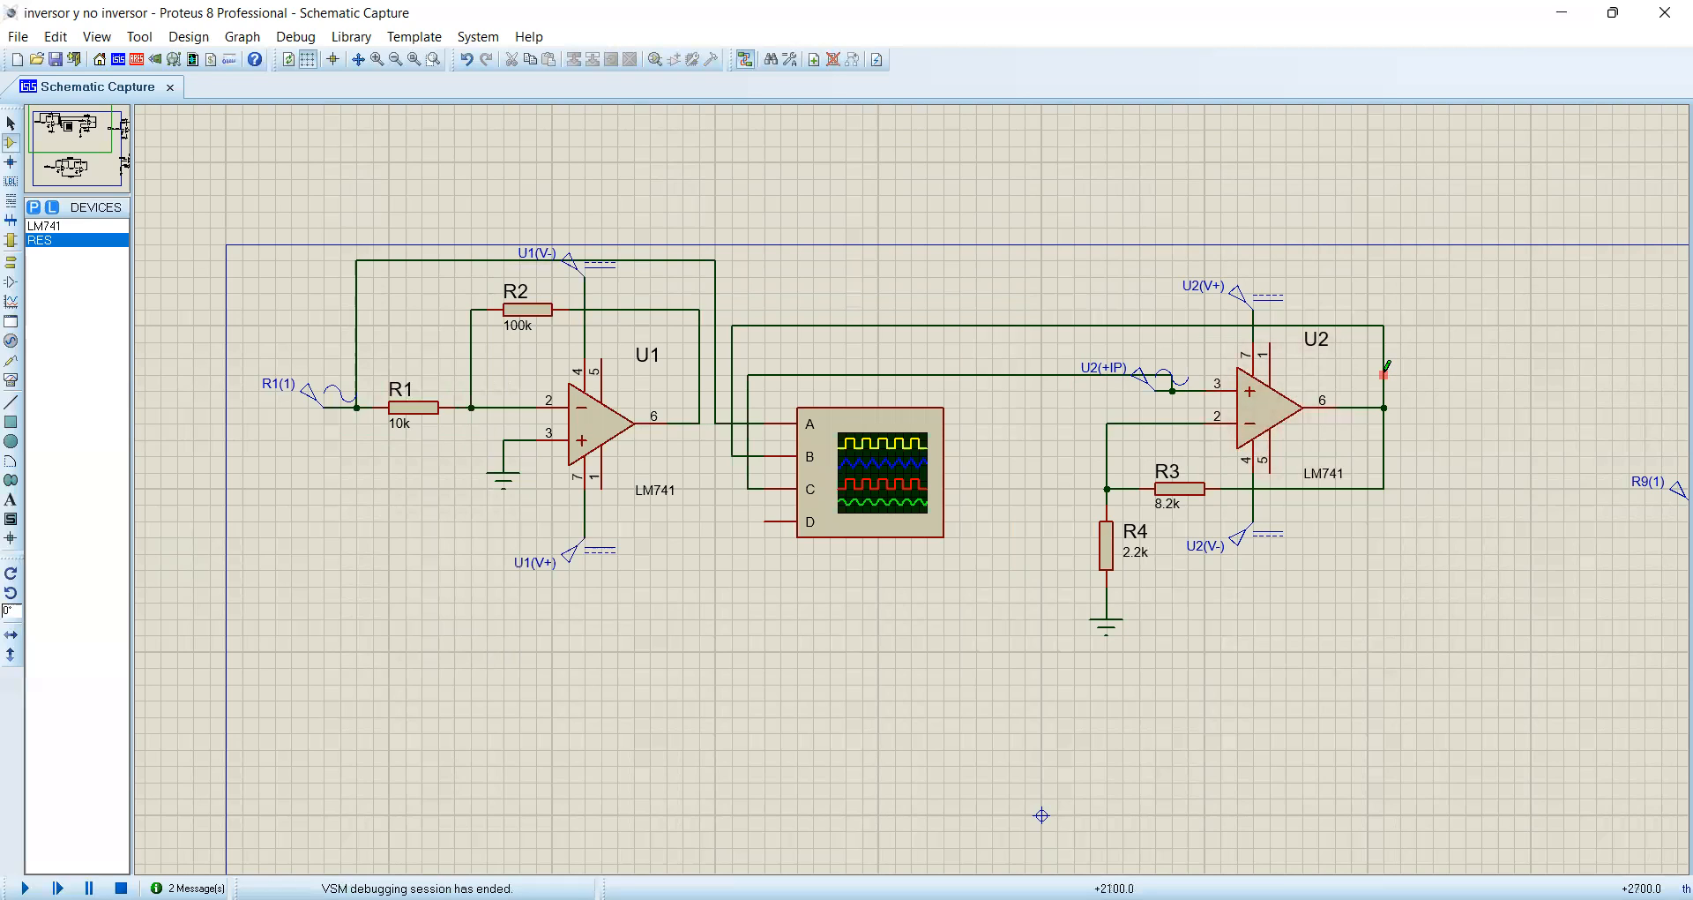
- Delete the wire between U2's output and oscilloscope channel B, and wire channel B to U1's output instead
right_click(1384, 374)
right_click(1384, 374)
click(765, 456)
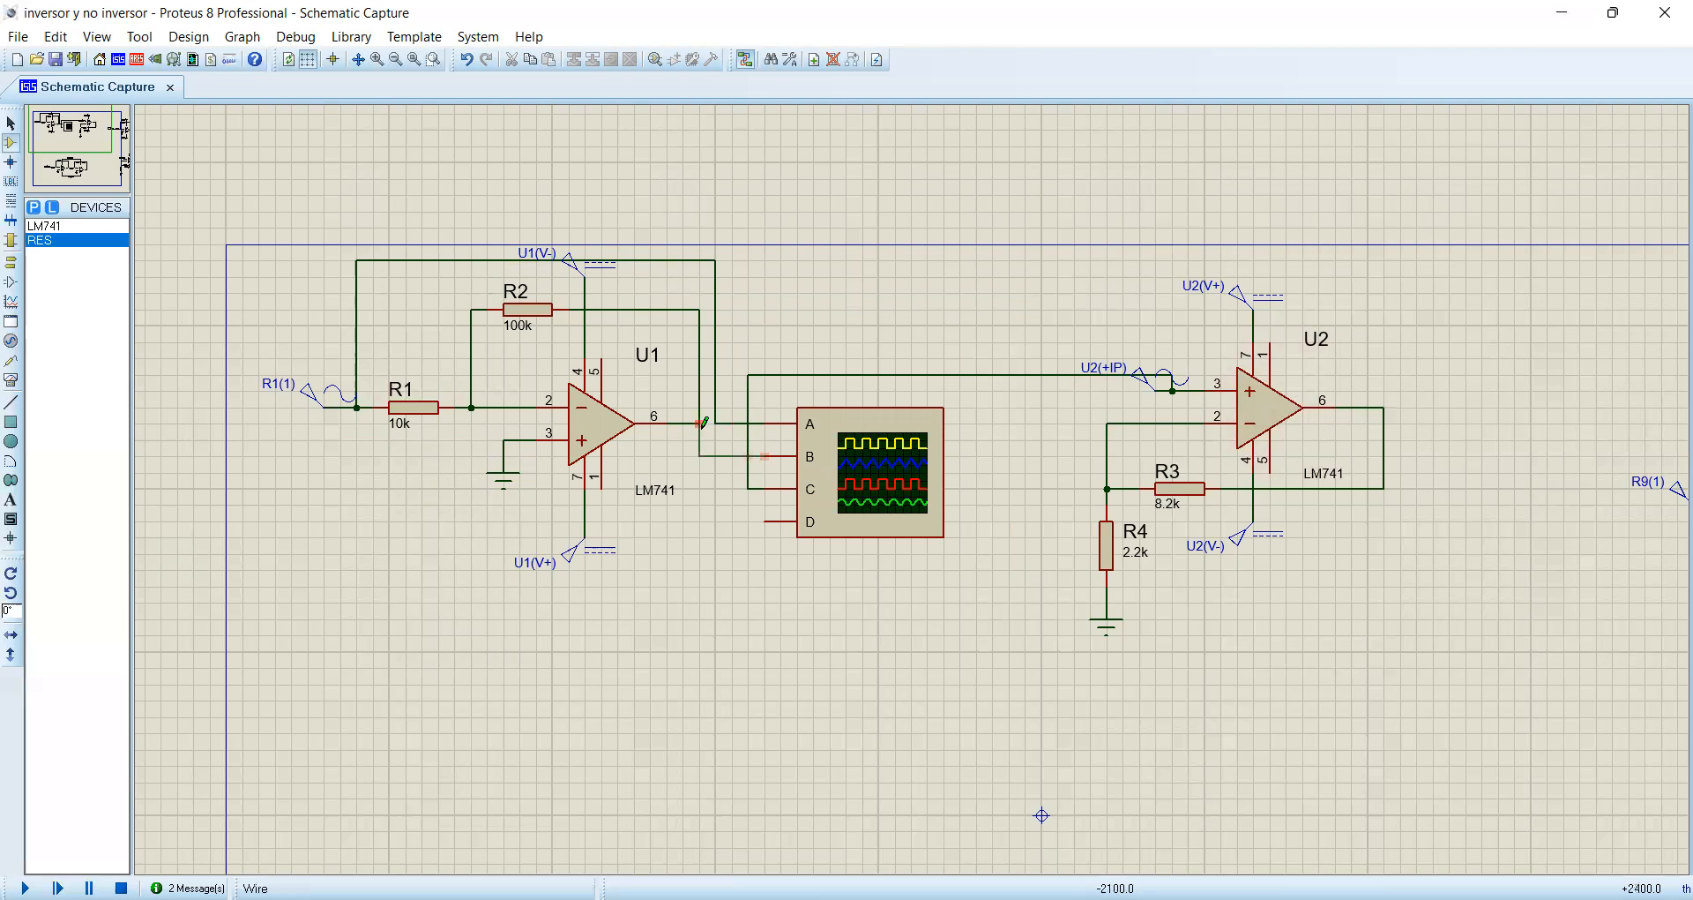
click(702, 423)
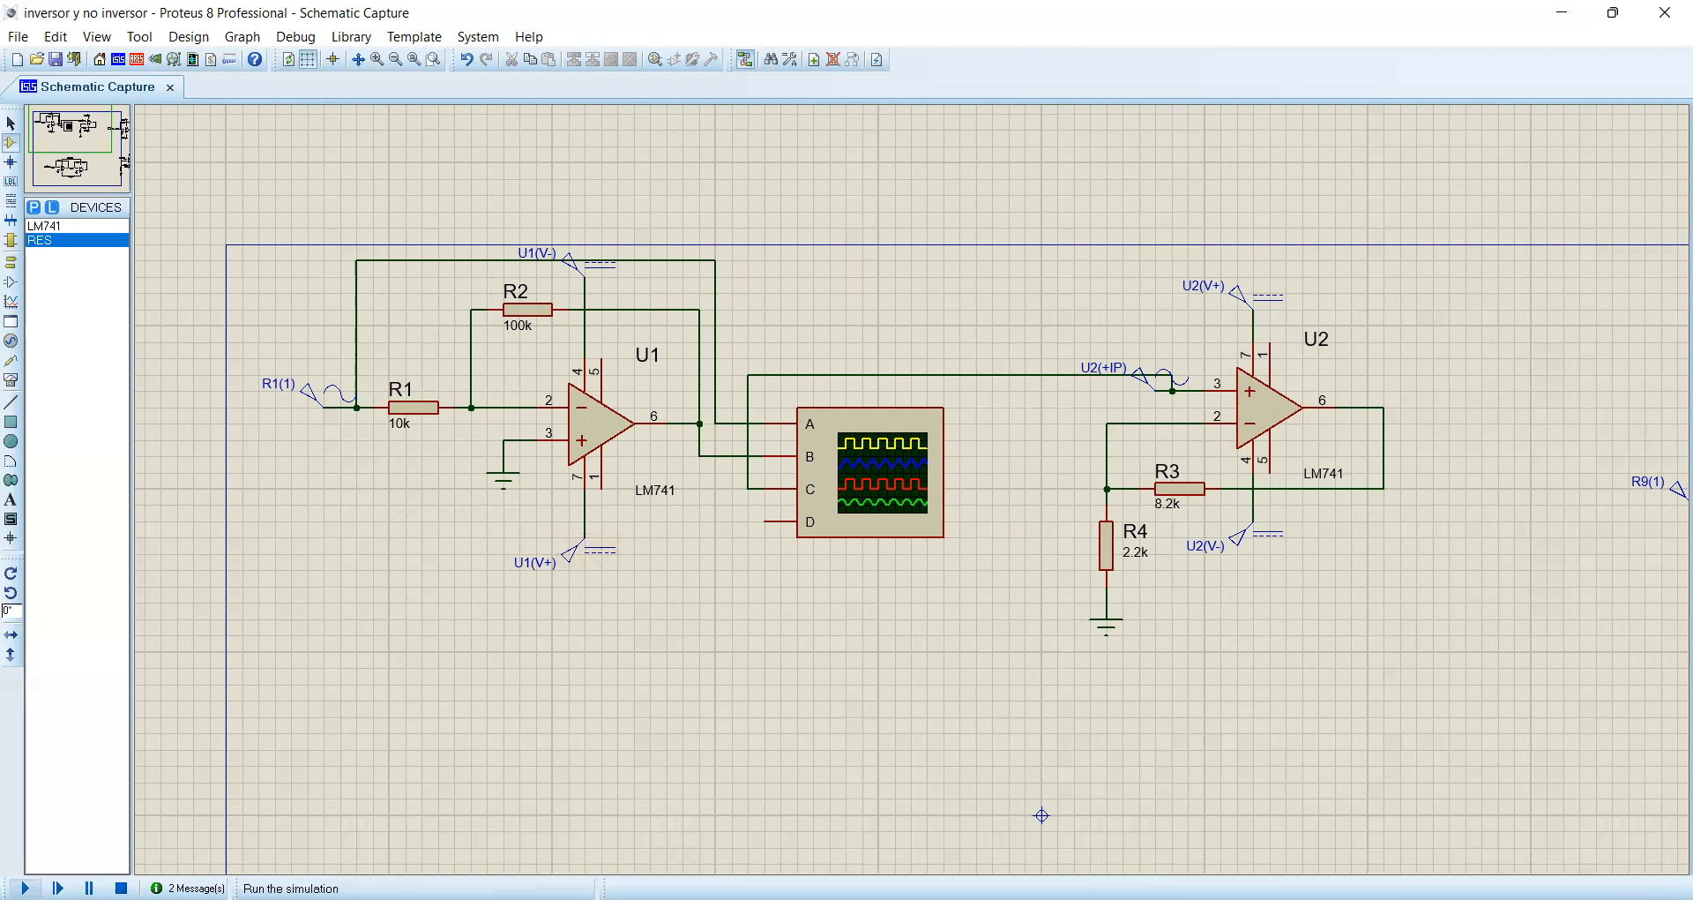
- Simulate U1's inverting amplifier with channel B scaled to 10 V per division, and stop the simulation
click(25, 887)
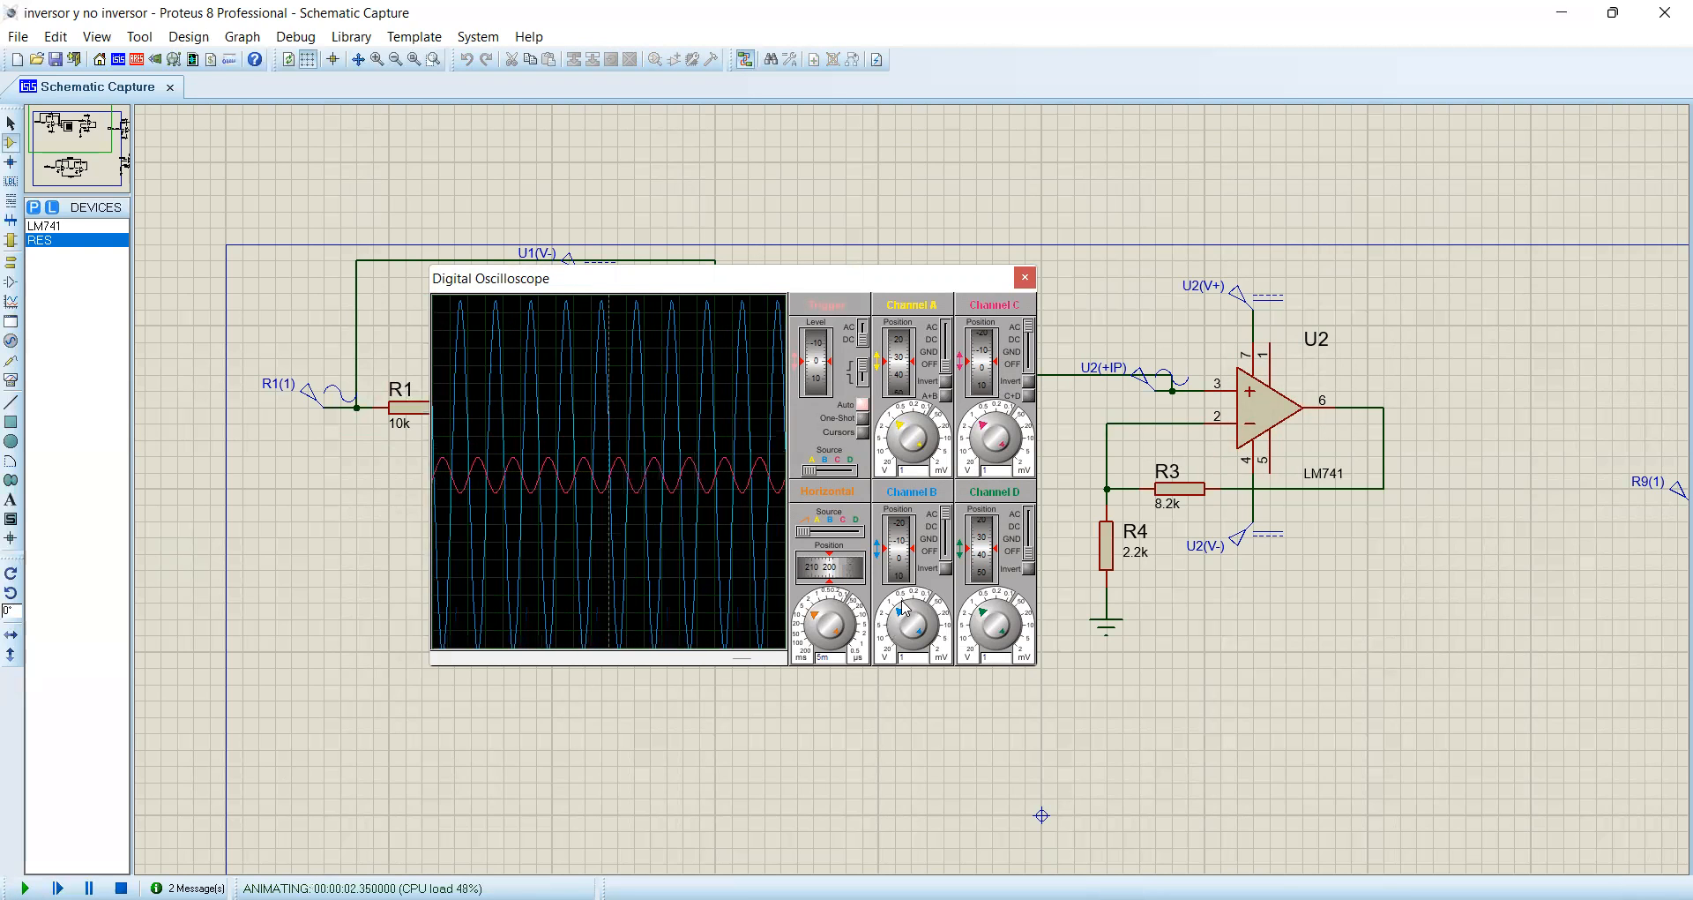
drag(897, 615, 900, 620)
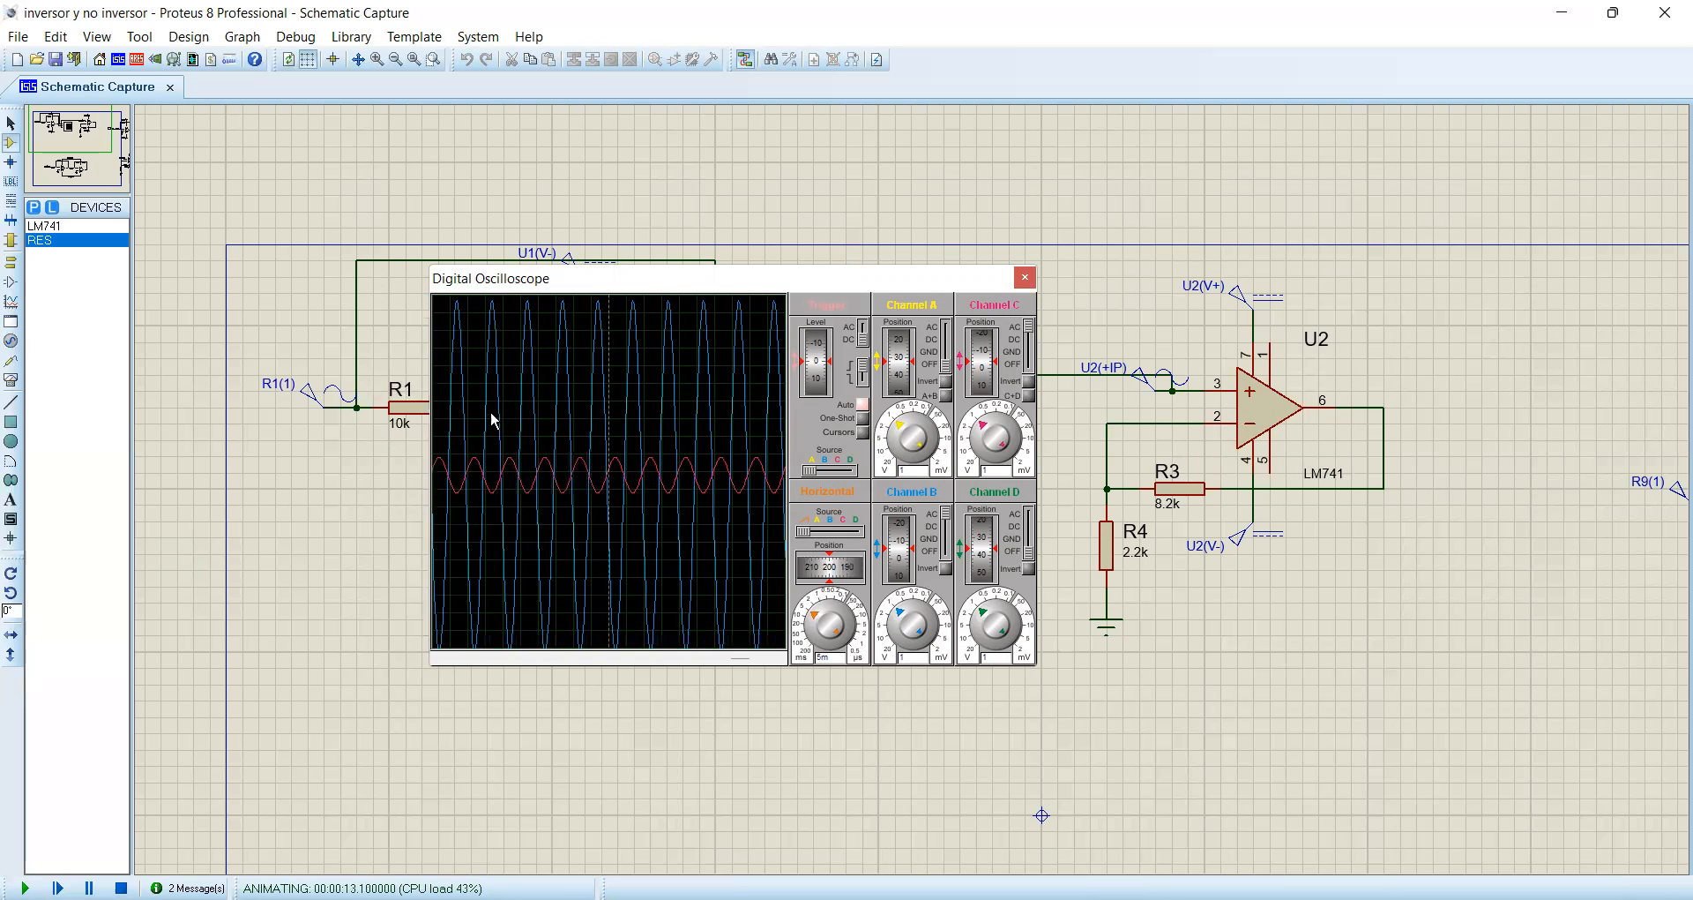
drag(899, 612, 891, 633)
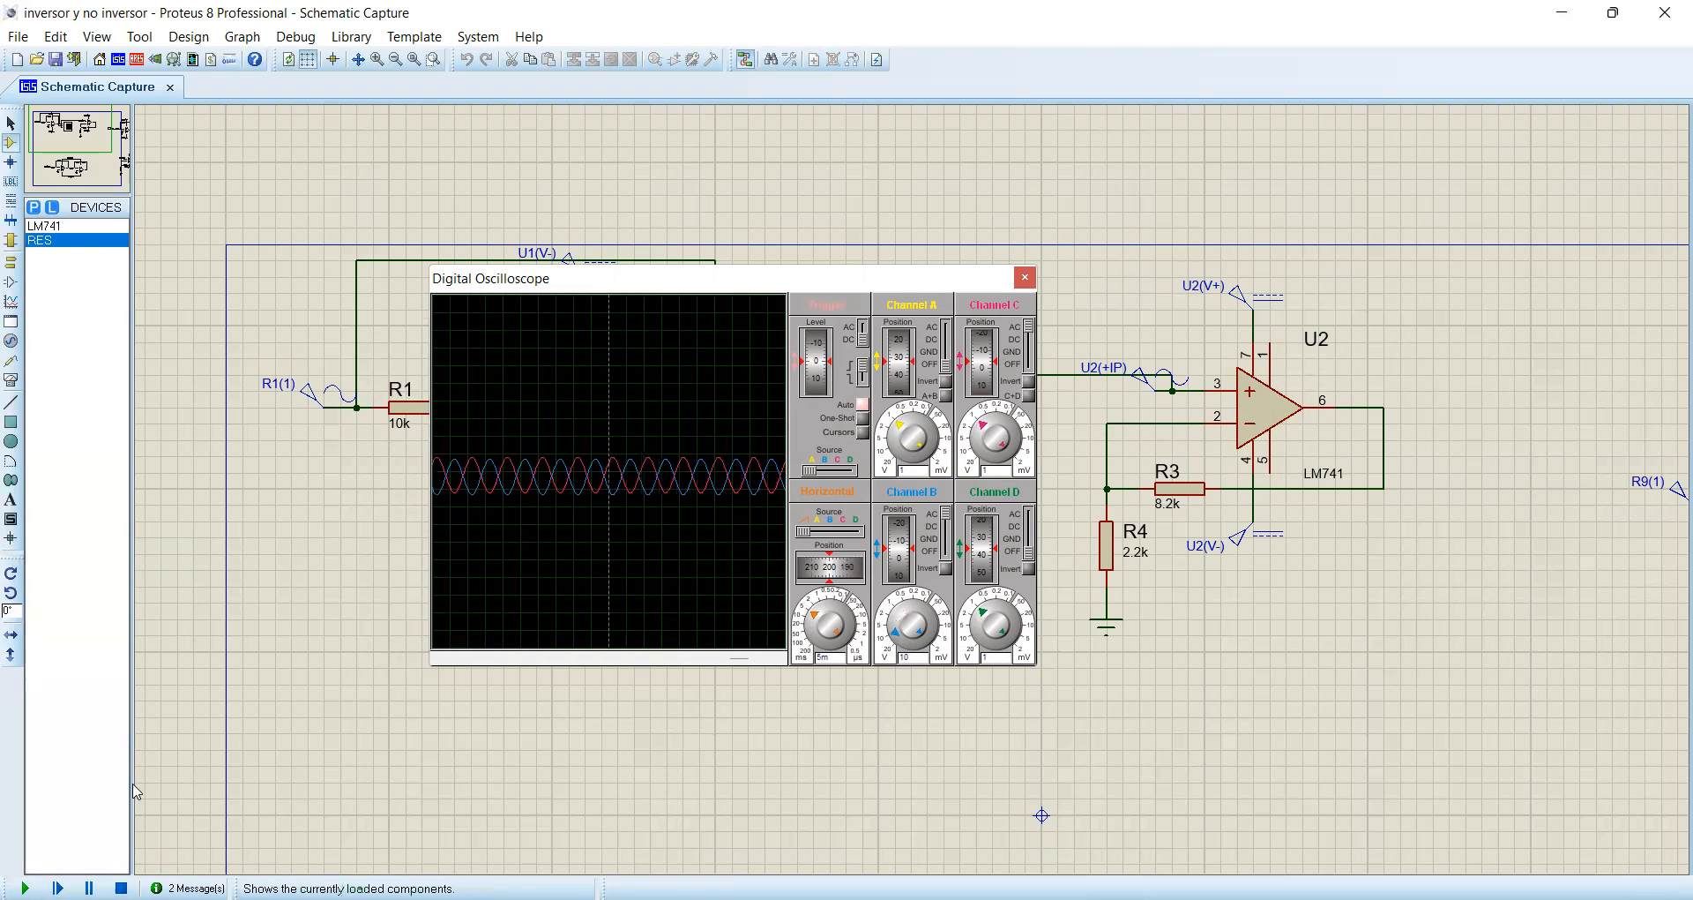
click(123, 888)
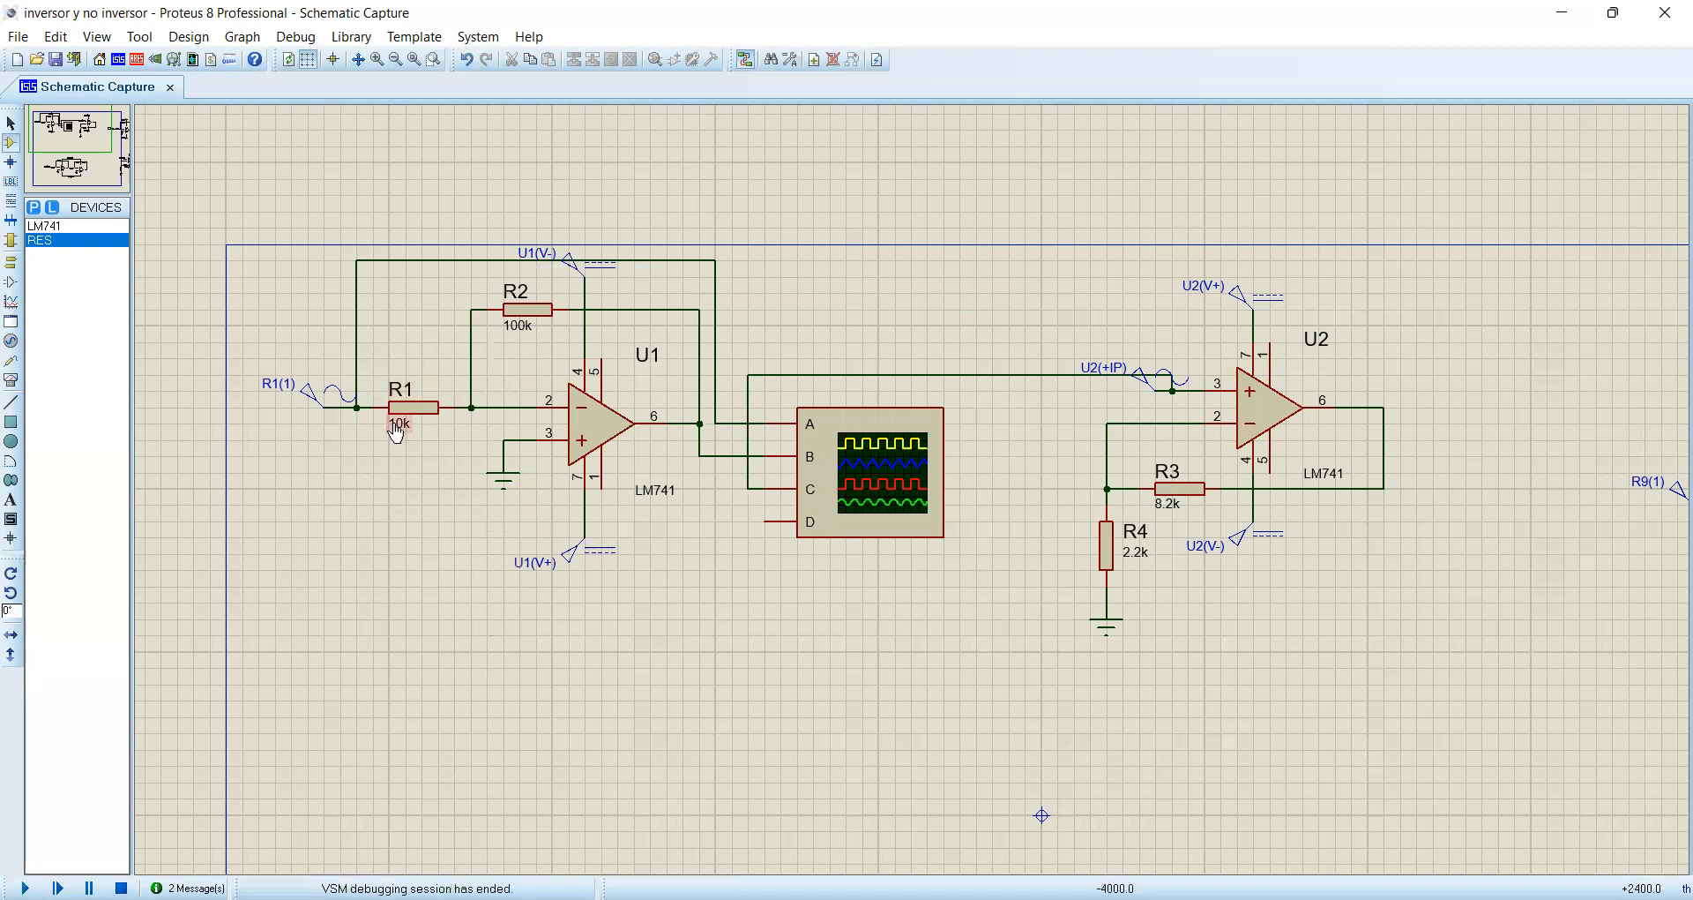
- Set the resistance of U1's input resistor R1 to 1
click(429, 409)
double_click(431, 396)
key(Tab)
text(100)
key(BackSpace)
key(BackSpace)
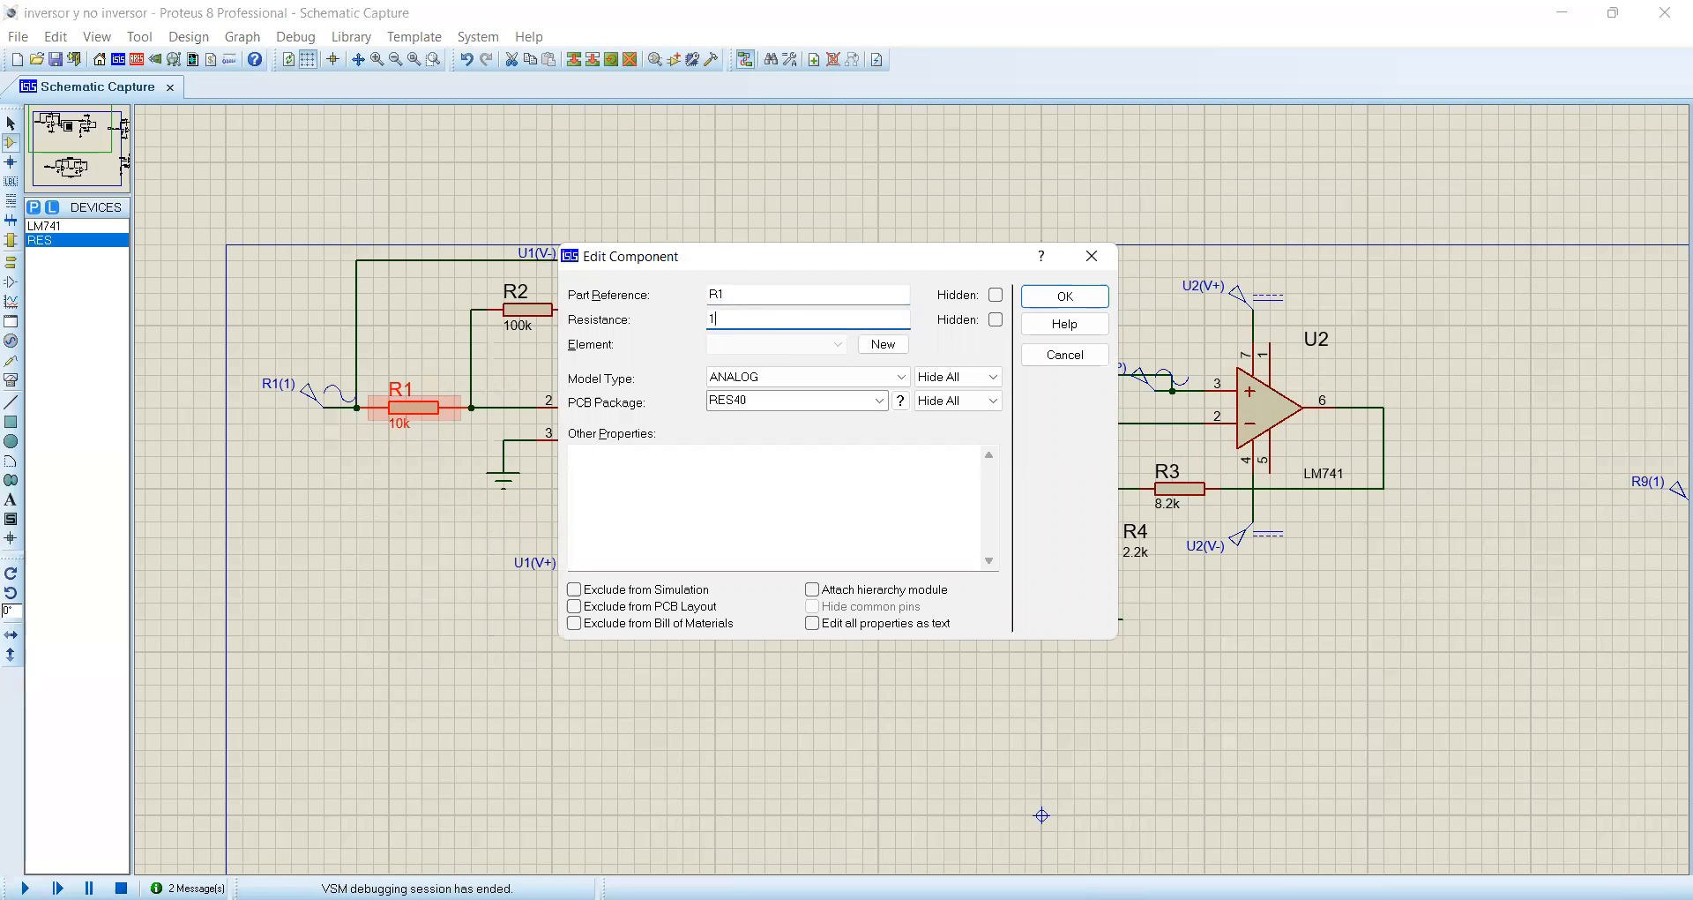
key(Return)
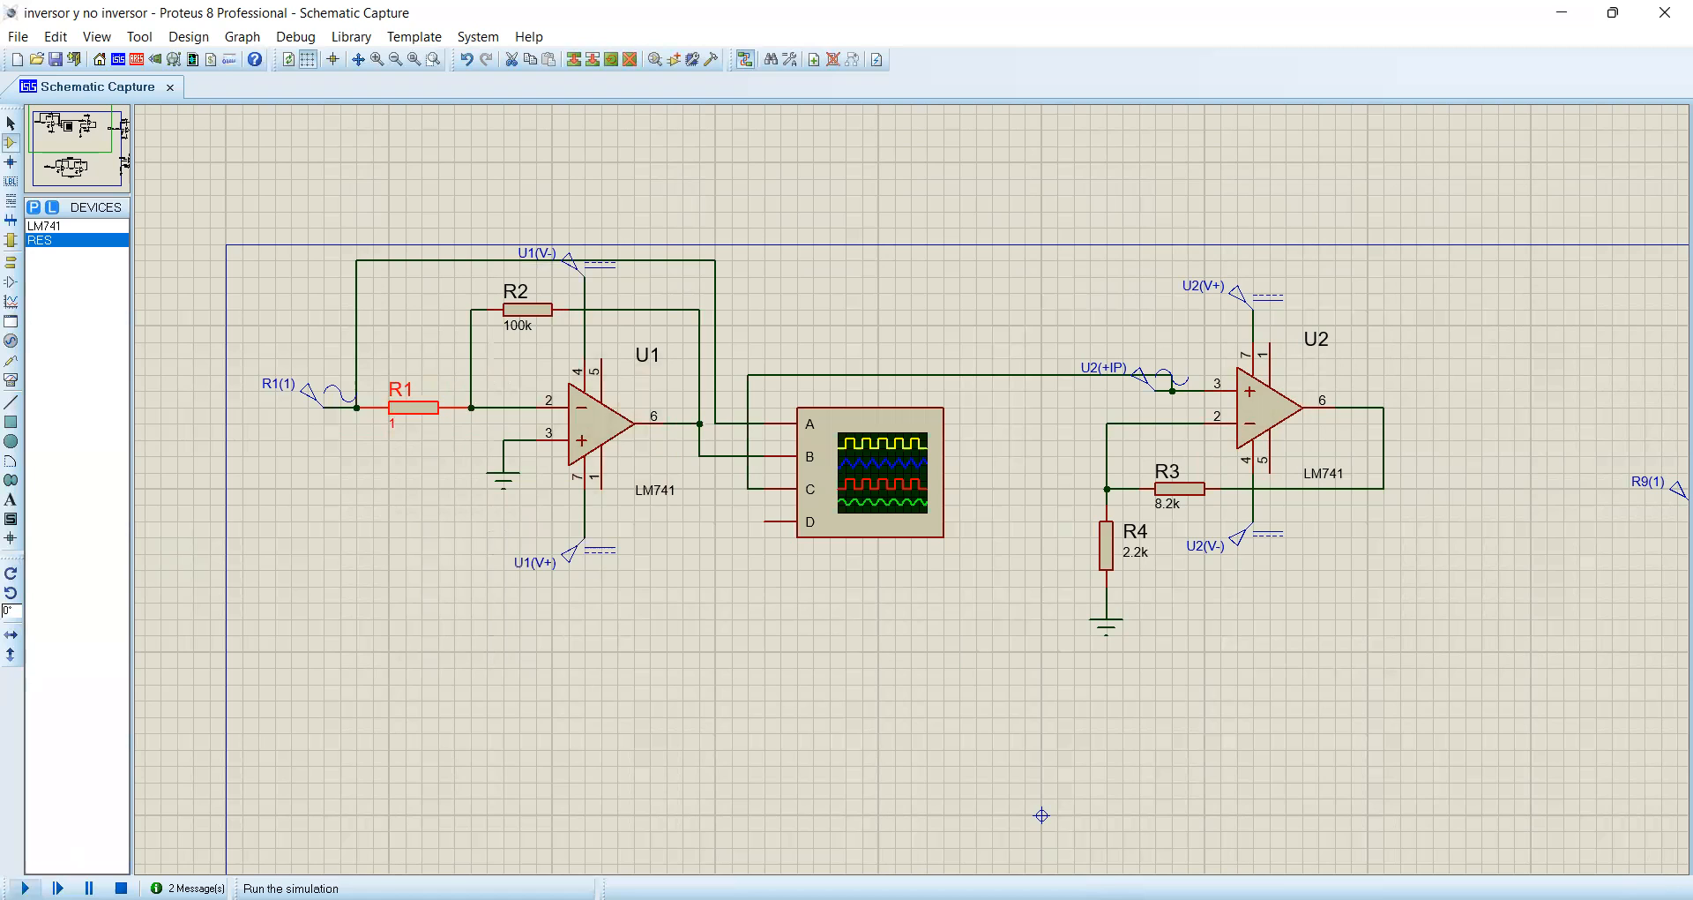
- Run the simulation to examine U1's output against its input, moving the oscilloscope window off U1's circuit, and stop it
key(F12)
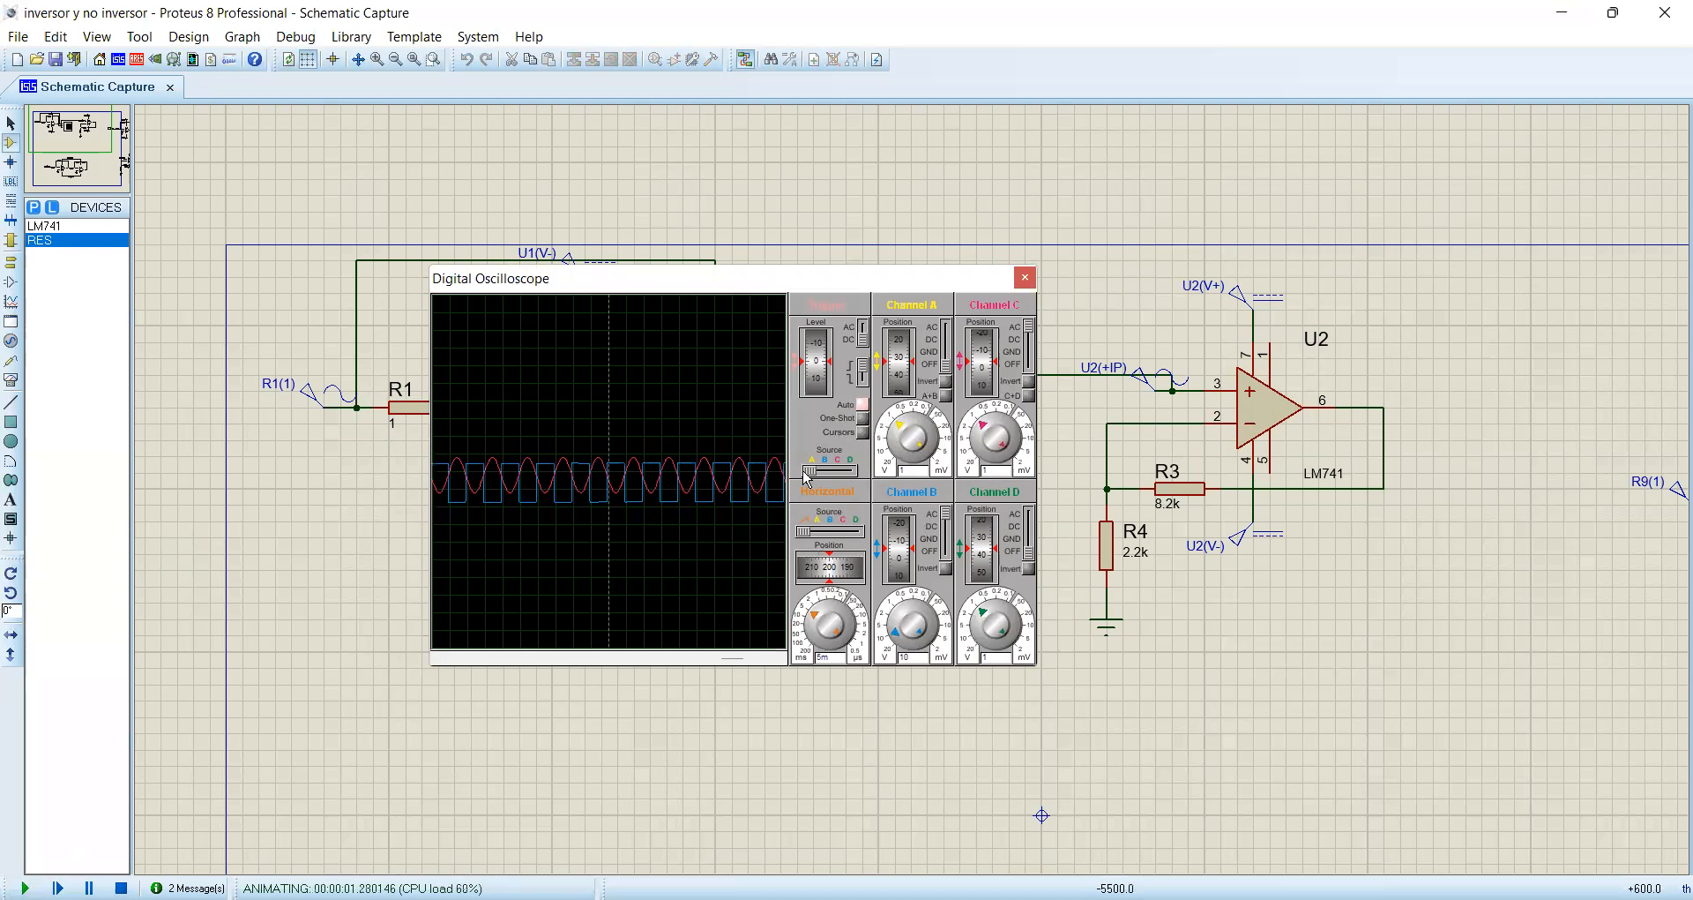
click(900, 644)
click(900, 644)
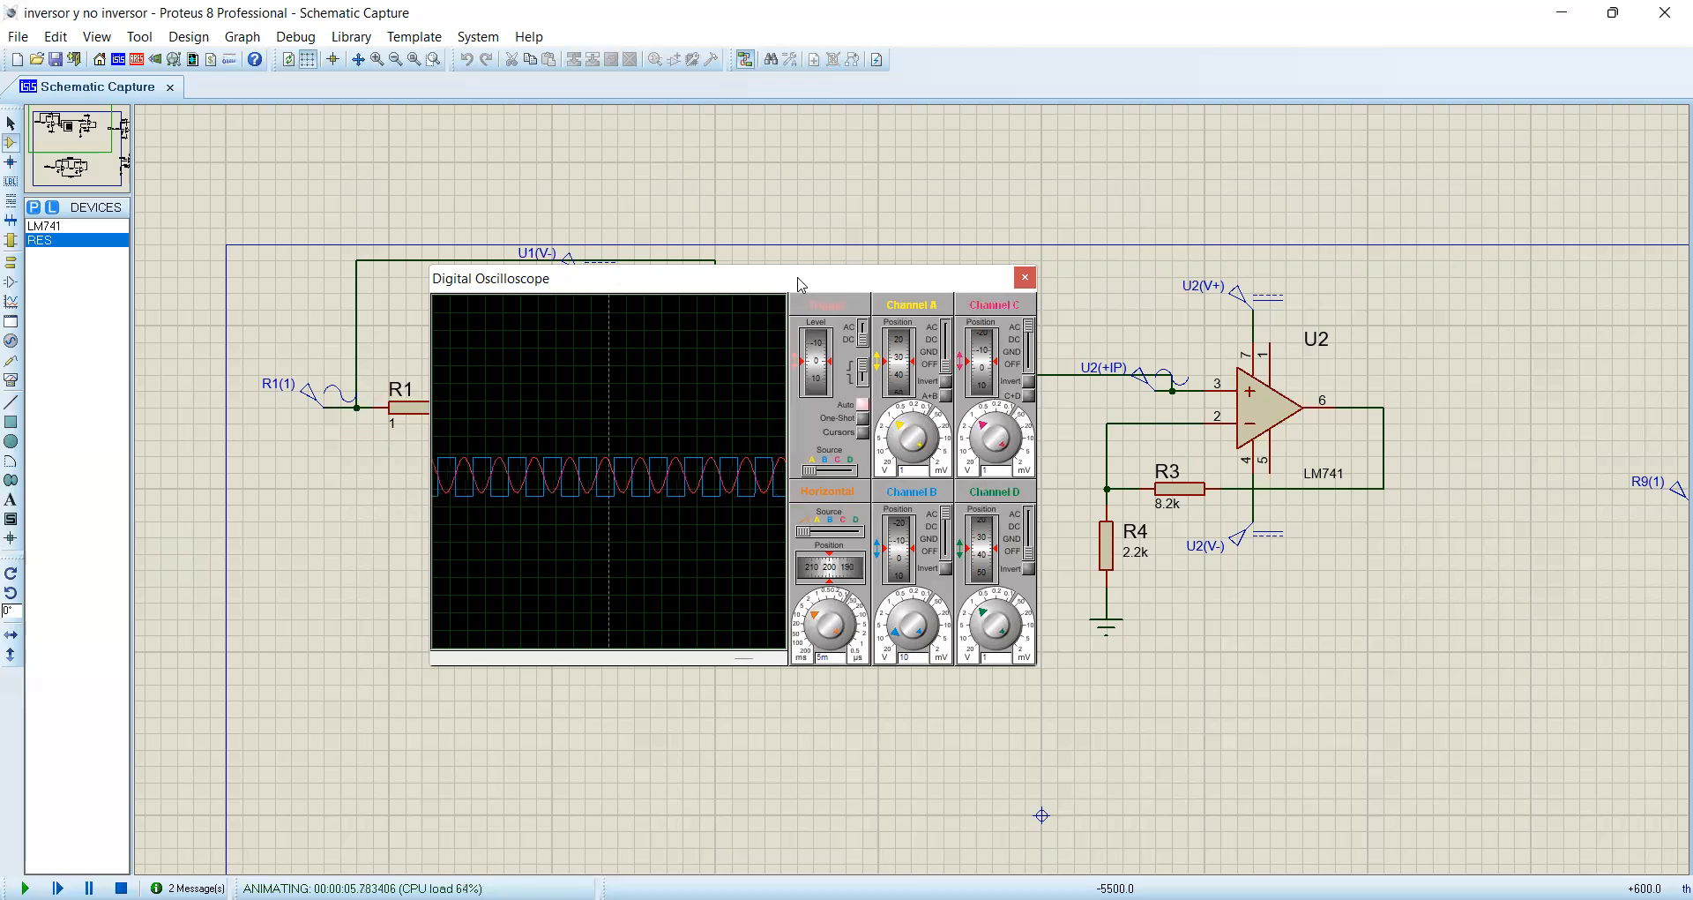
drag(801, 284, 1074, 221)
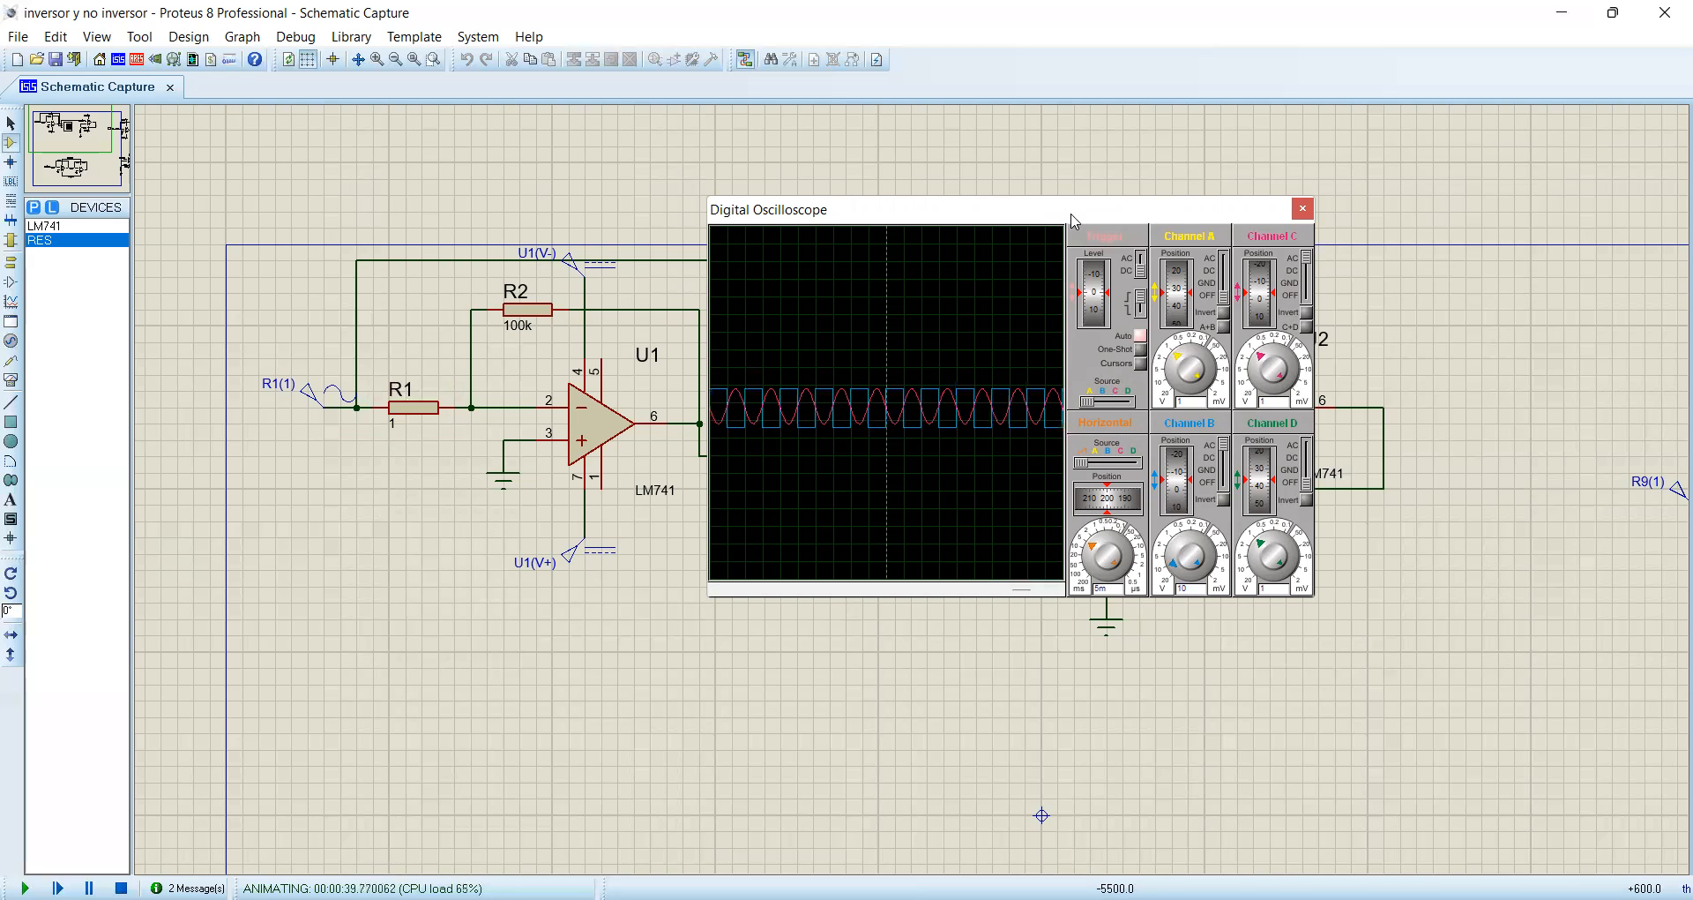
click(122, 887)
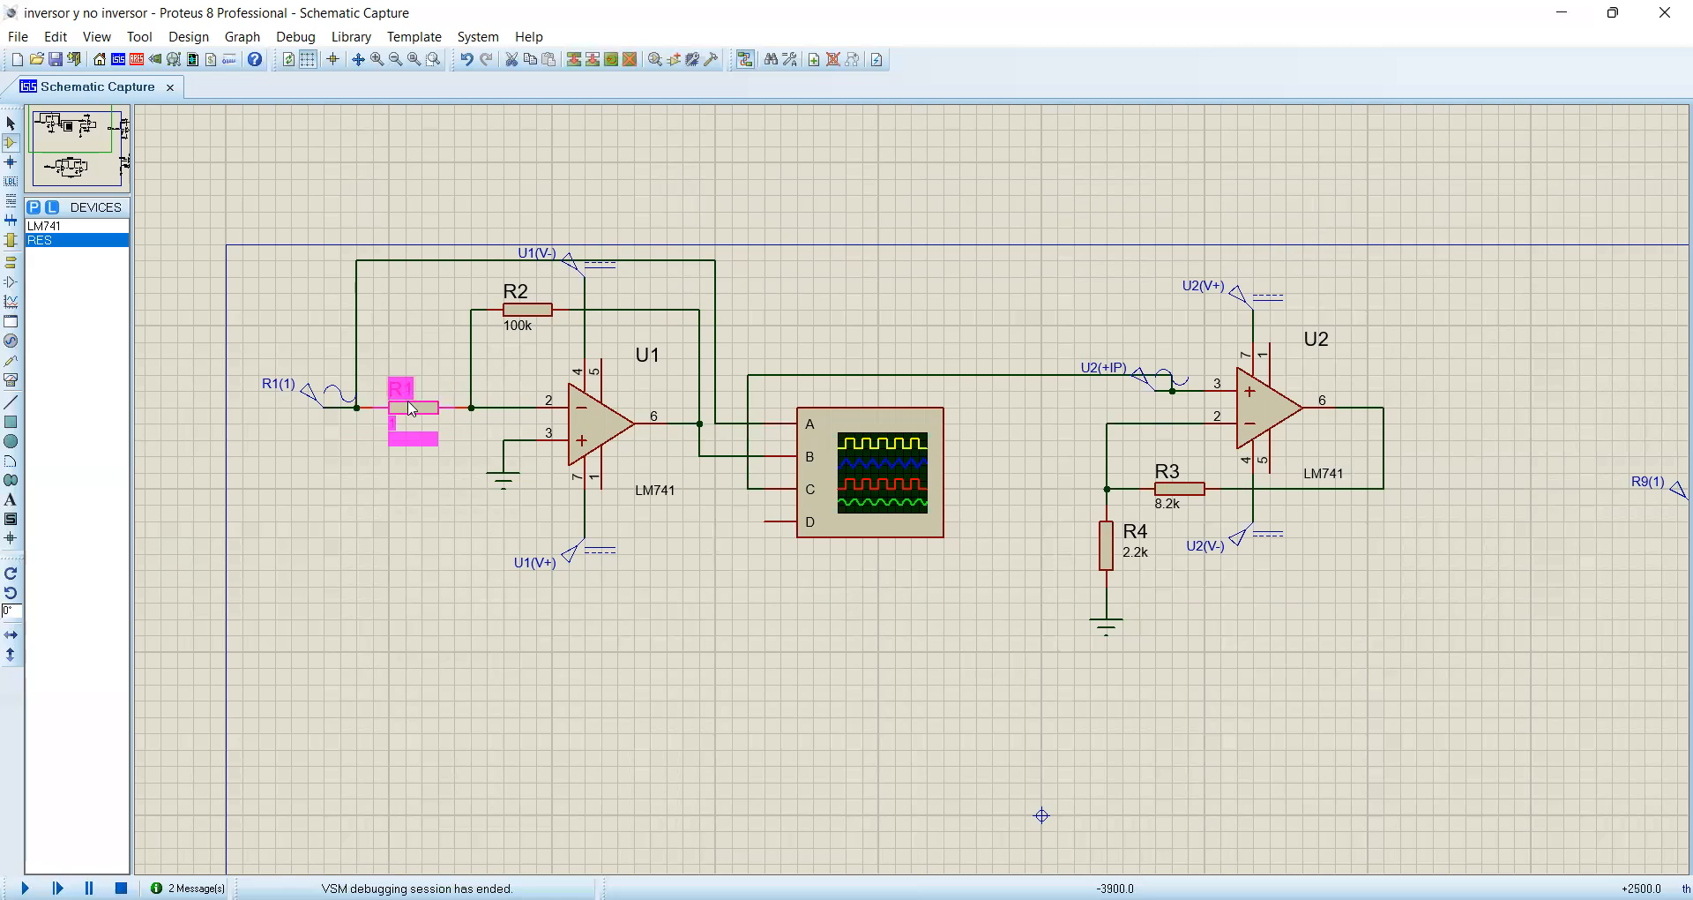
- Set the resistance of U1's input resistor R1 to 10k
double_click(404, 392)
key(Return)
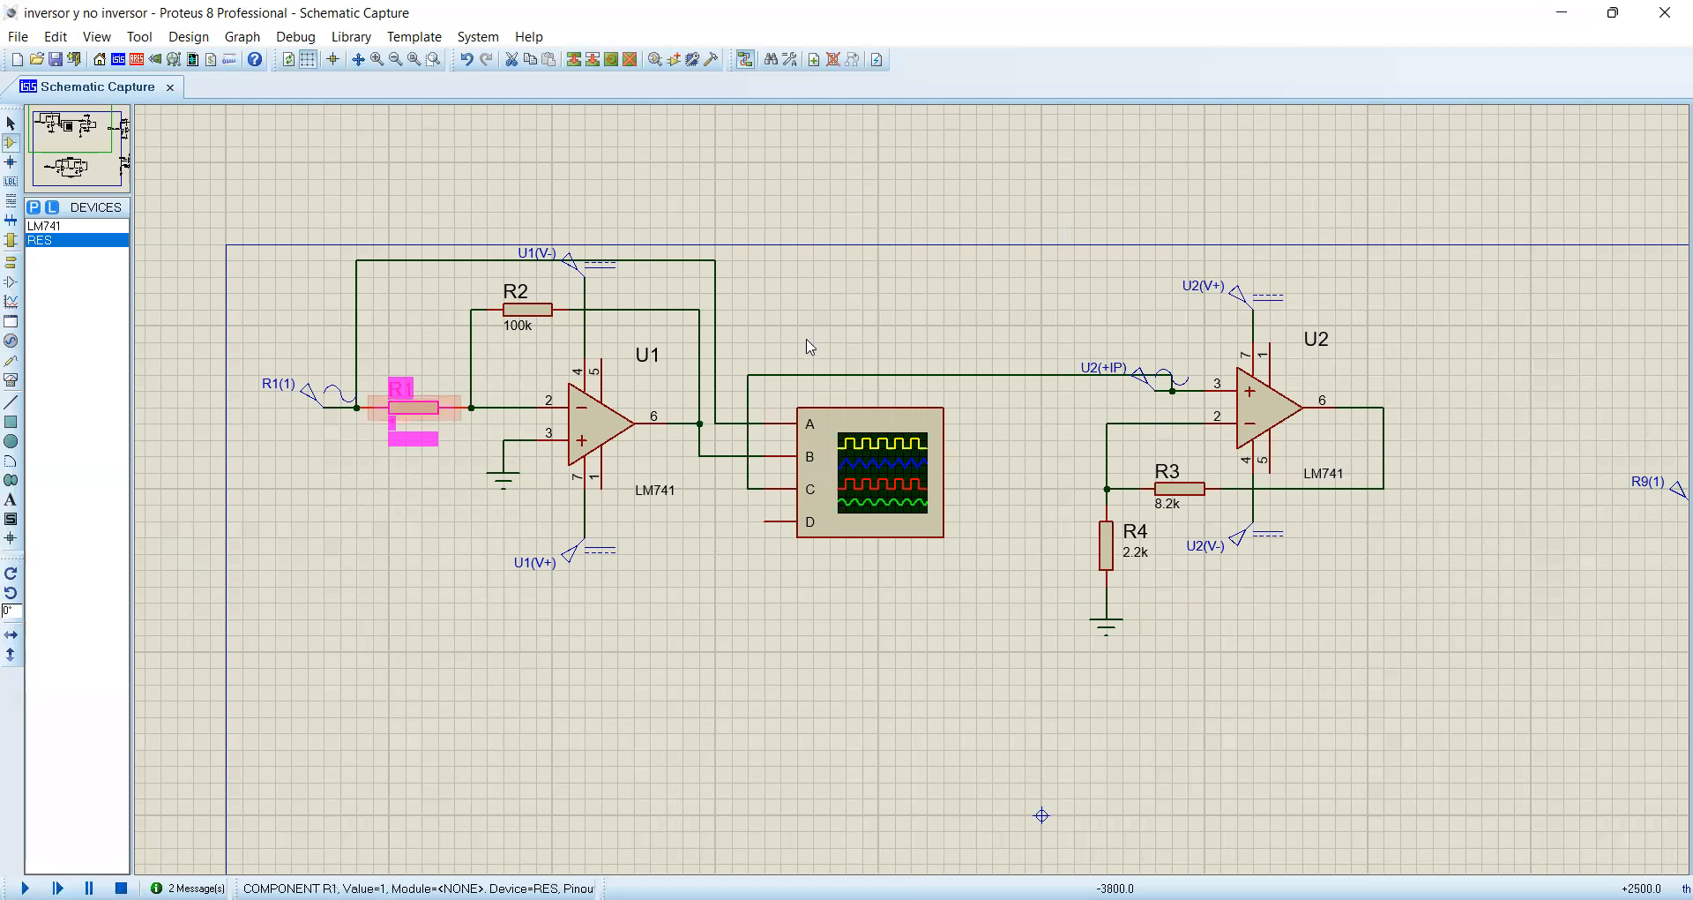
double_click(421, 402)
text(0)
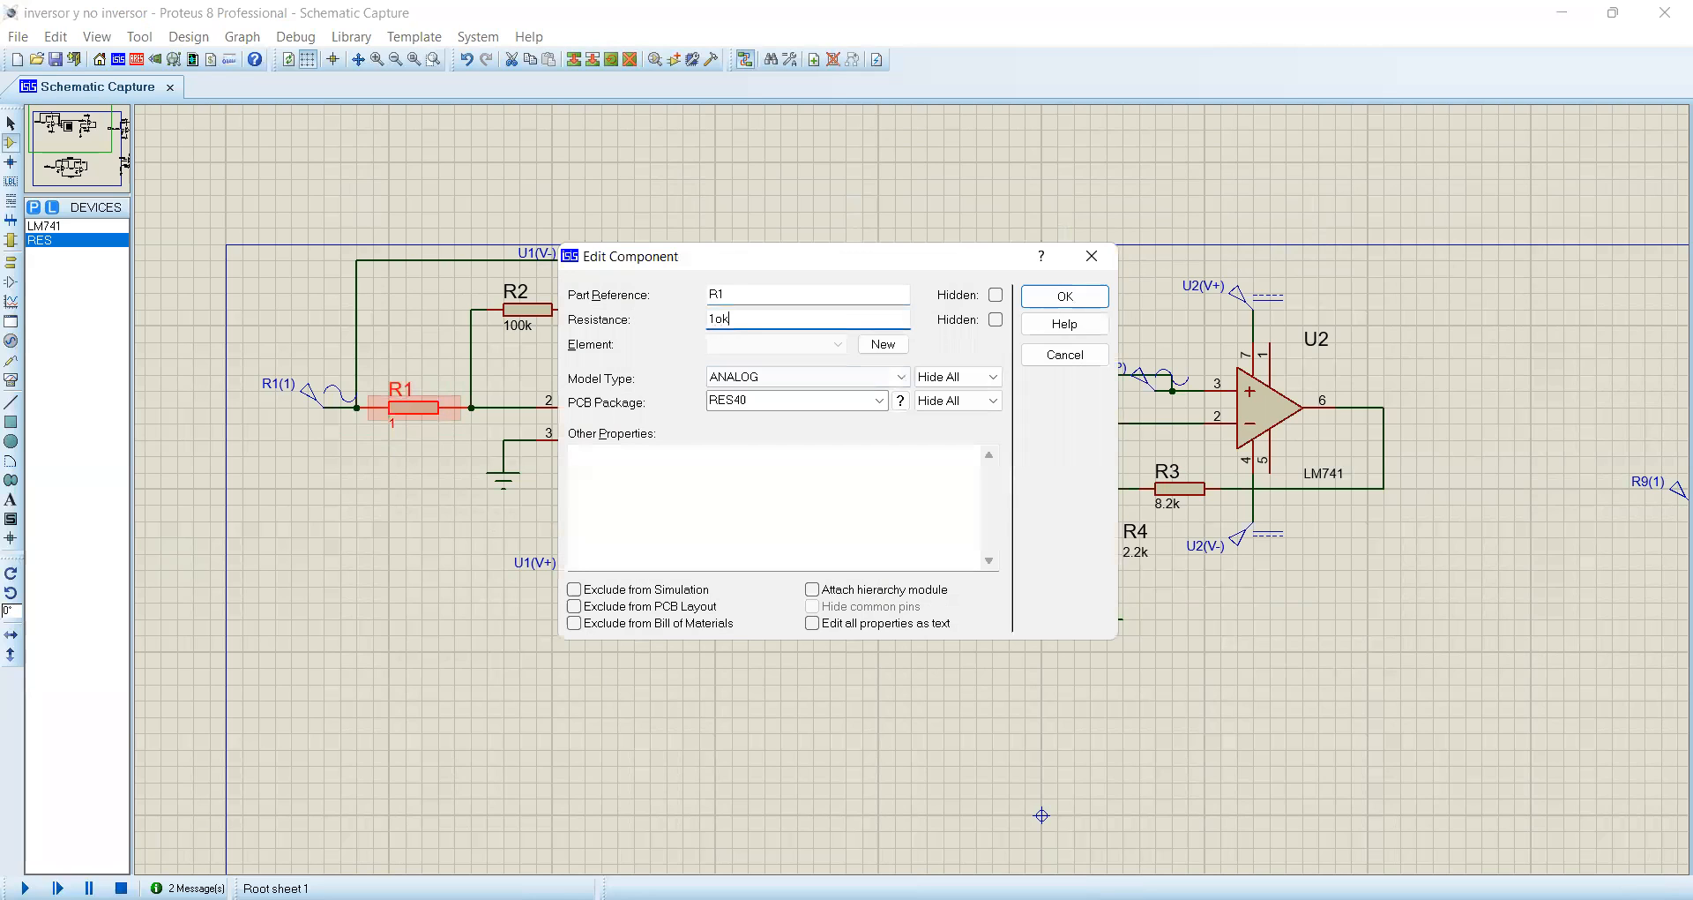
text(k)
key(Return)
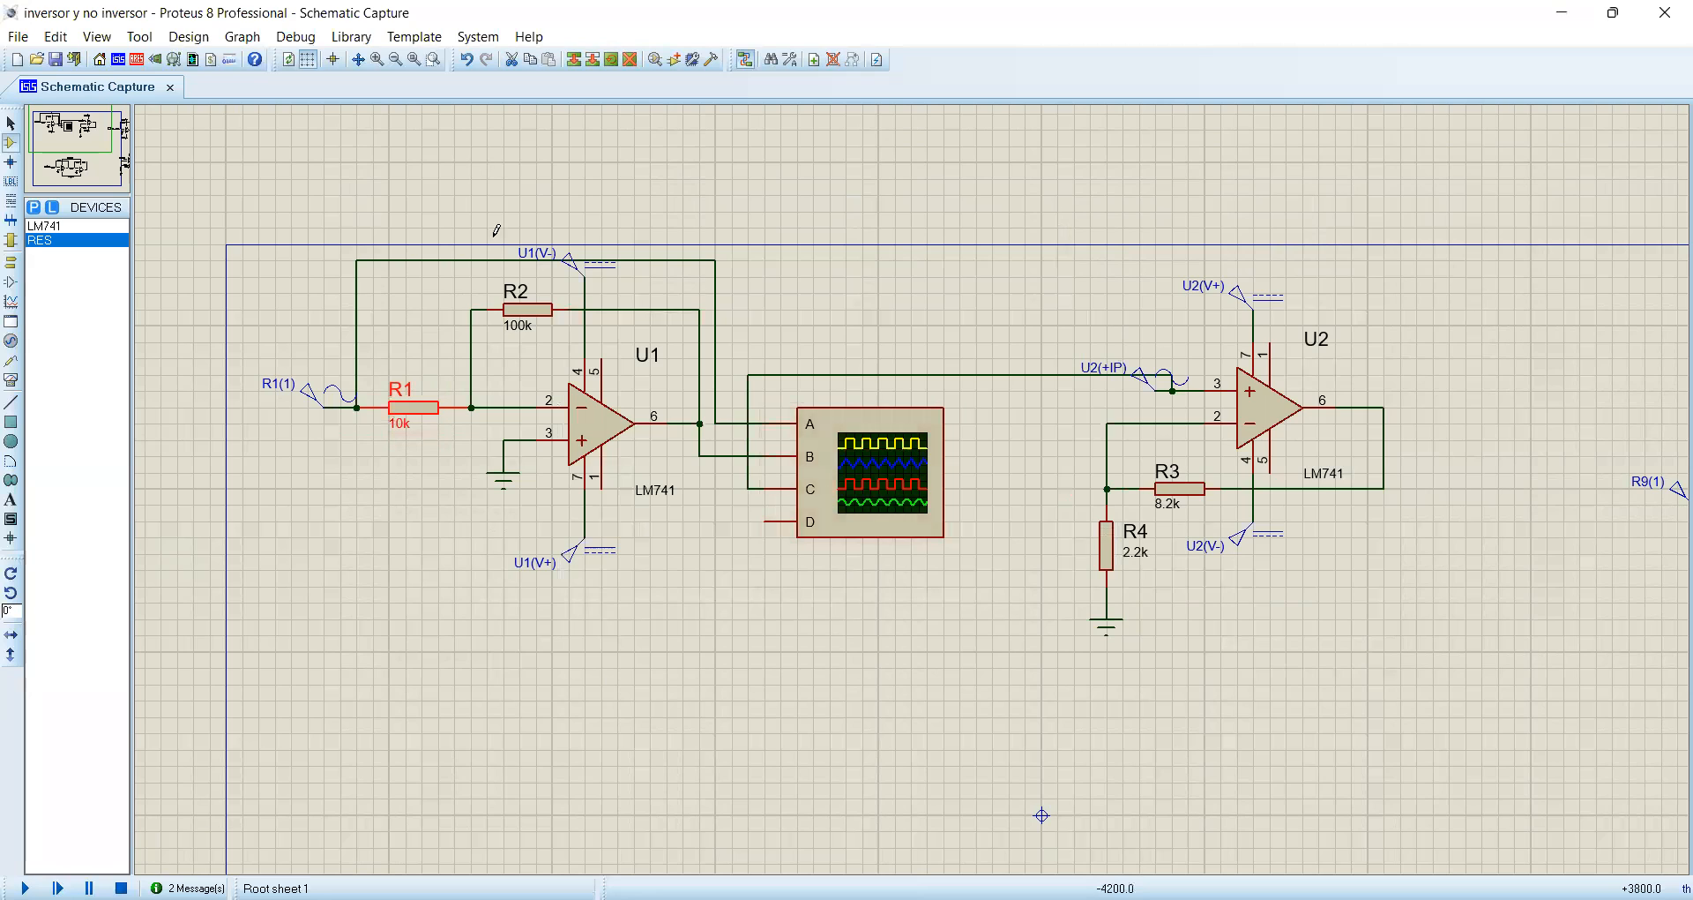
- Delete all wires connected to the oscilloscope and move it beside the two-stage U3 and U4 amplifier circuit
drag(765, 309, 728, 503)
key(Delete)
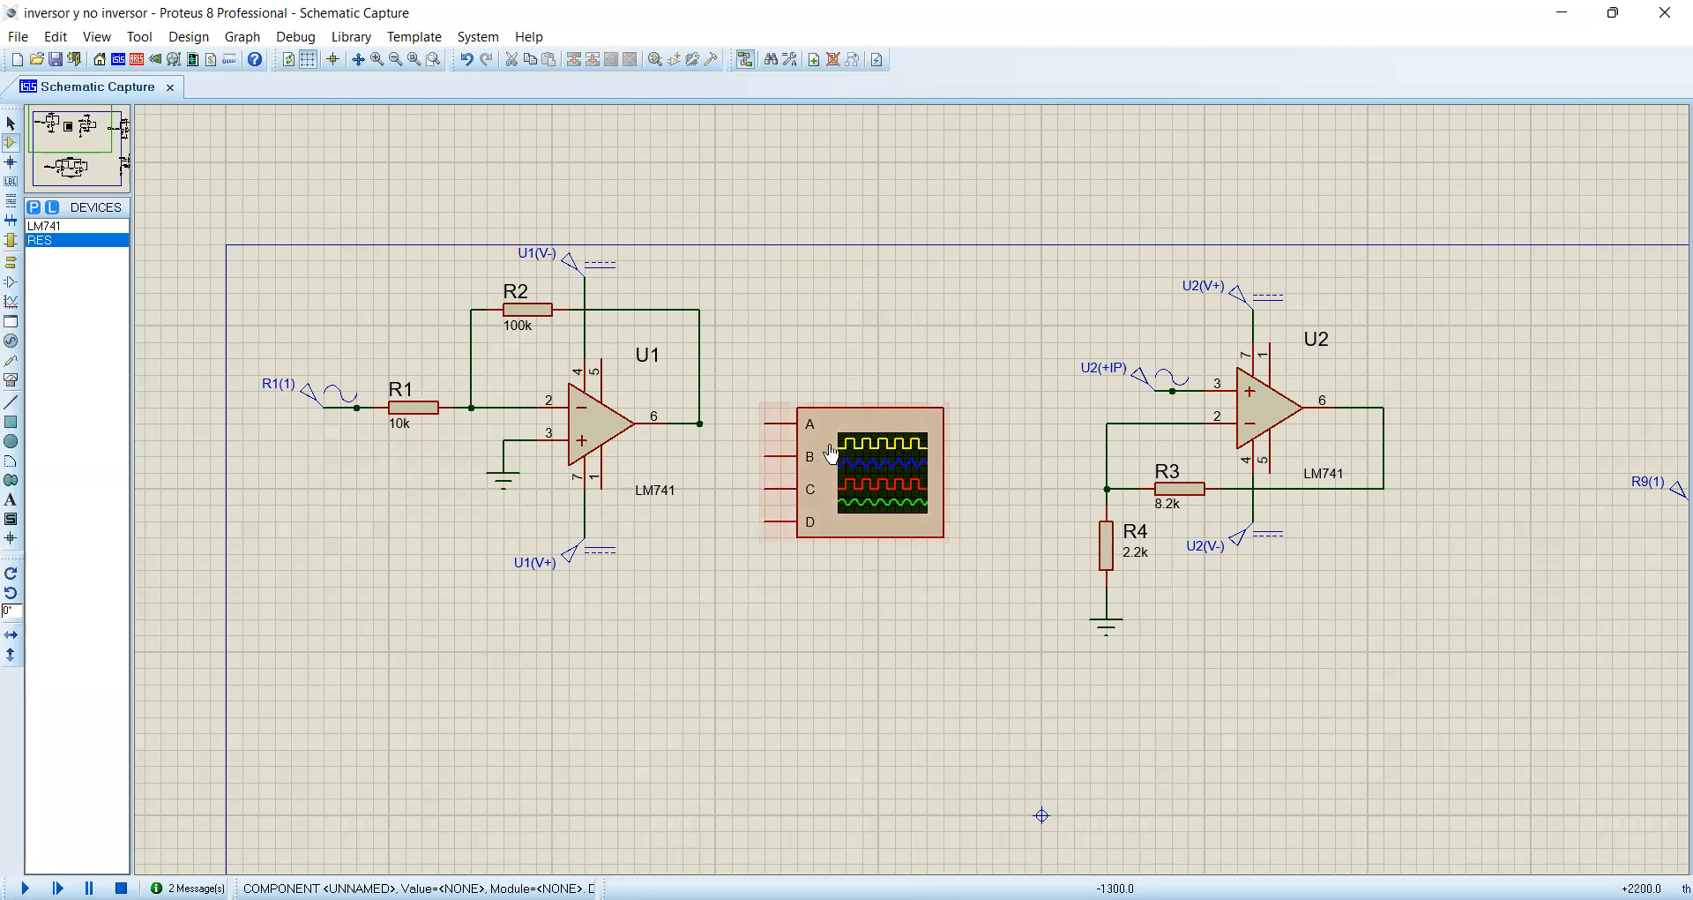
click(843, 496)
scroll(911, 499, down, 4)
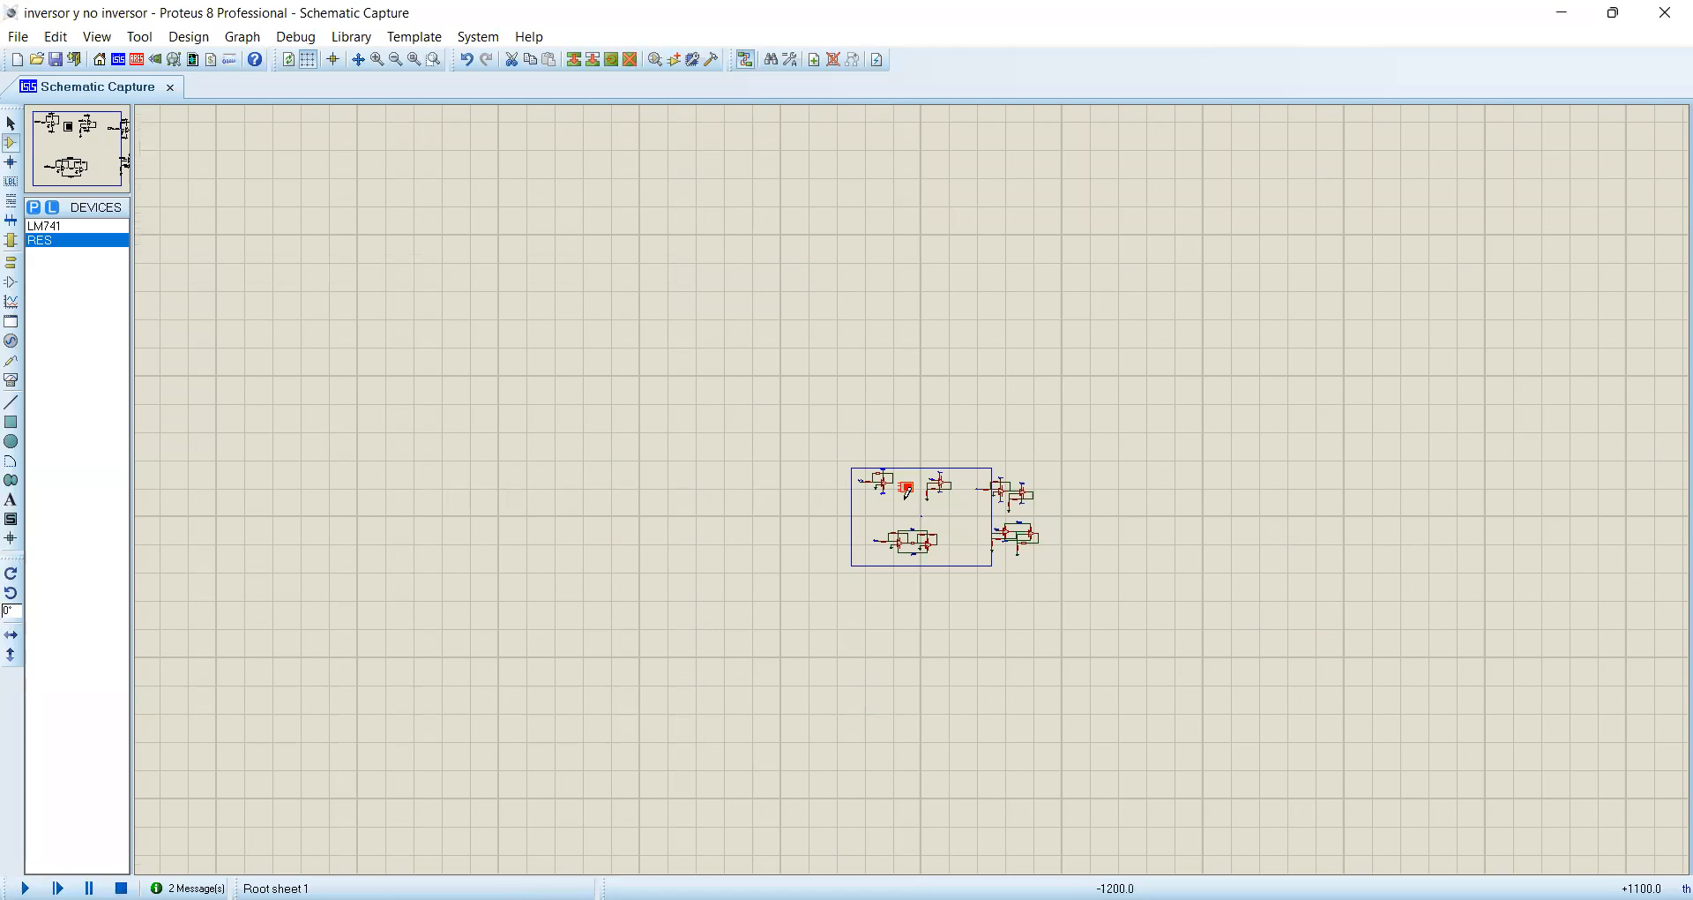
mouse_move(911, 498)
mouse_down()
mouse_move(926, 552)
mouse_move(953, 540)
mouse_up()
double_click(952, 540)
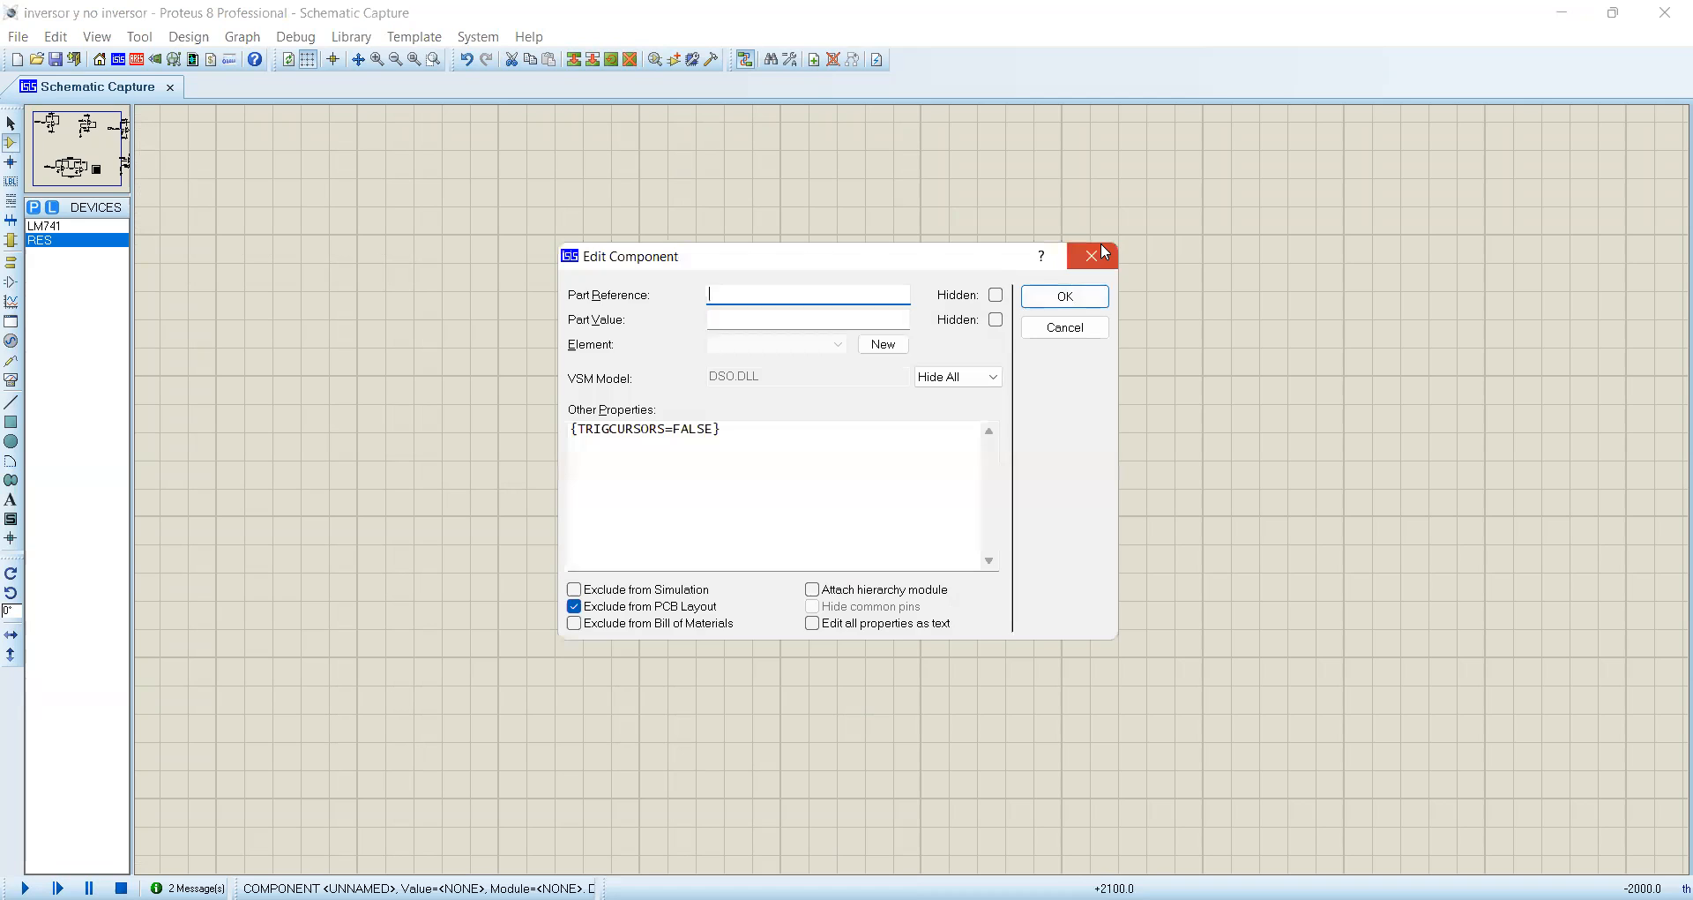
click(1101, 244)
click(433, 60)
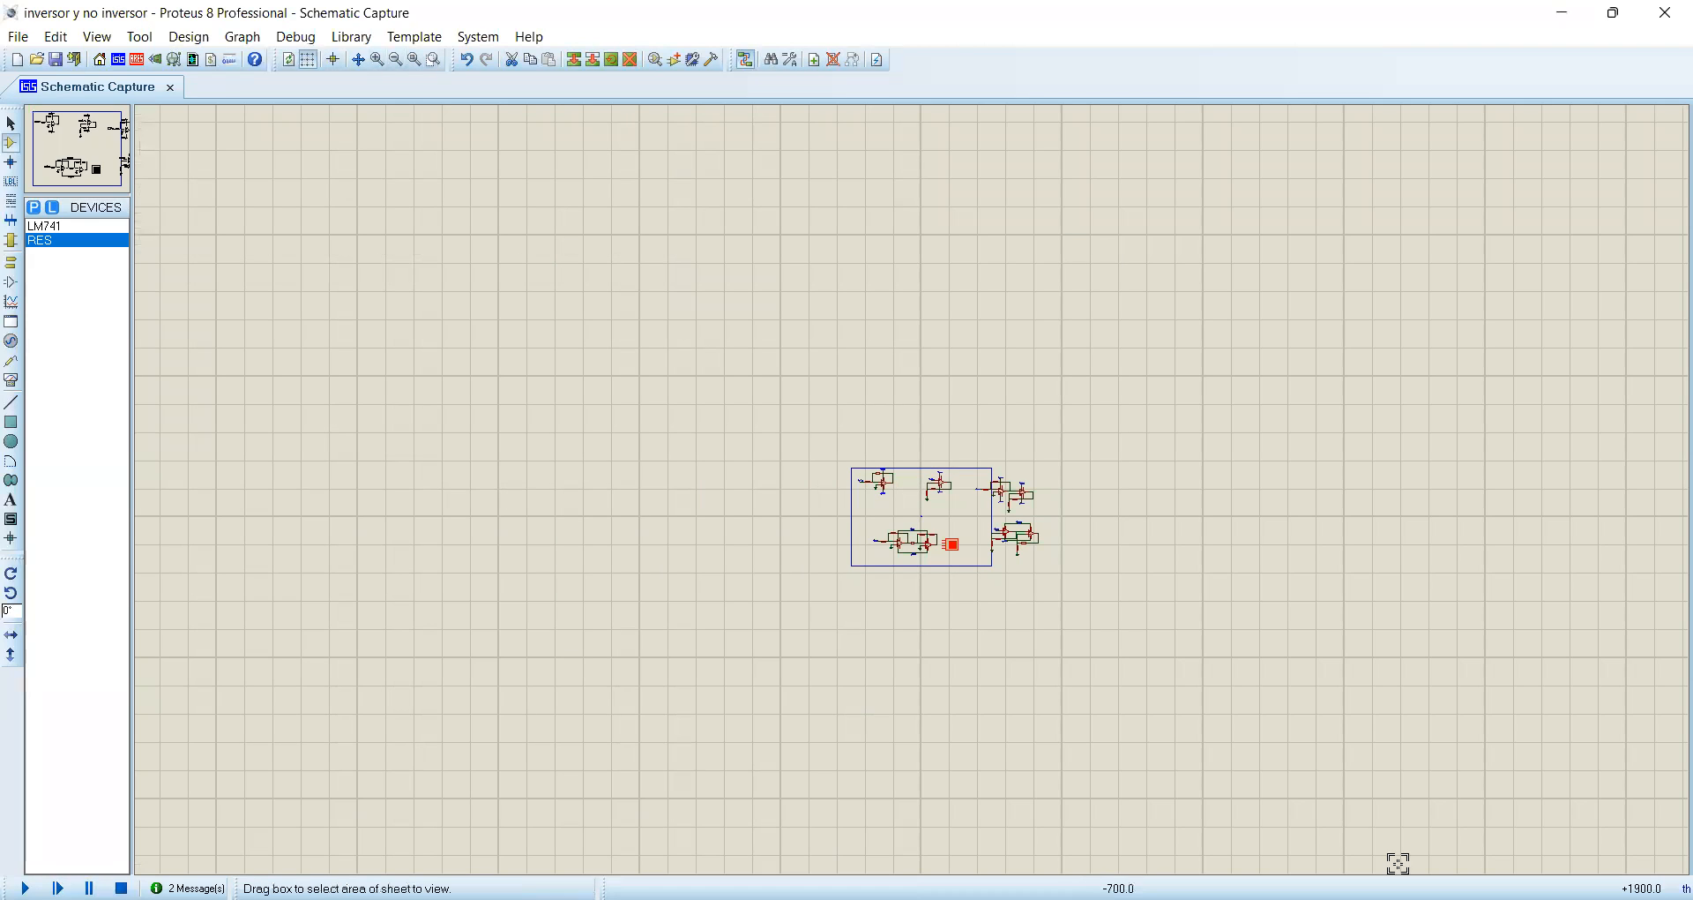
drag(970, 520, 873, 565)
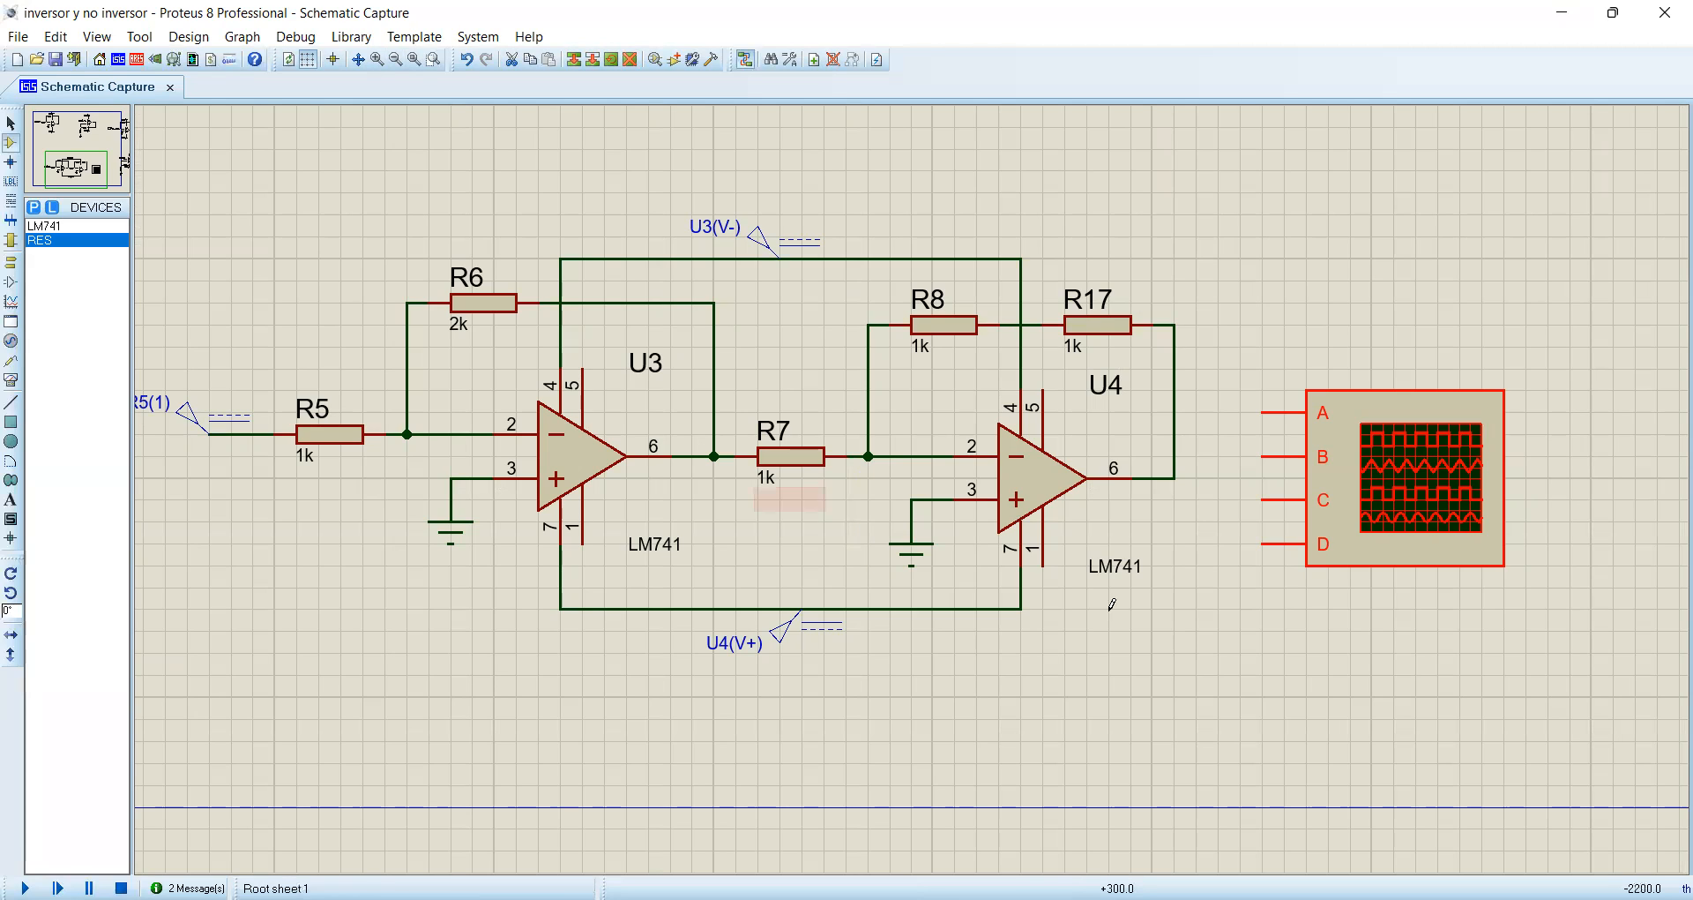
click(1138, 661)
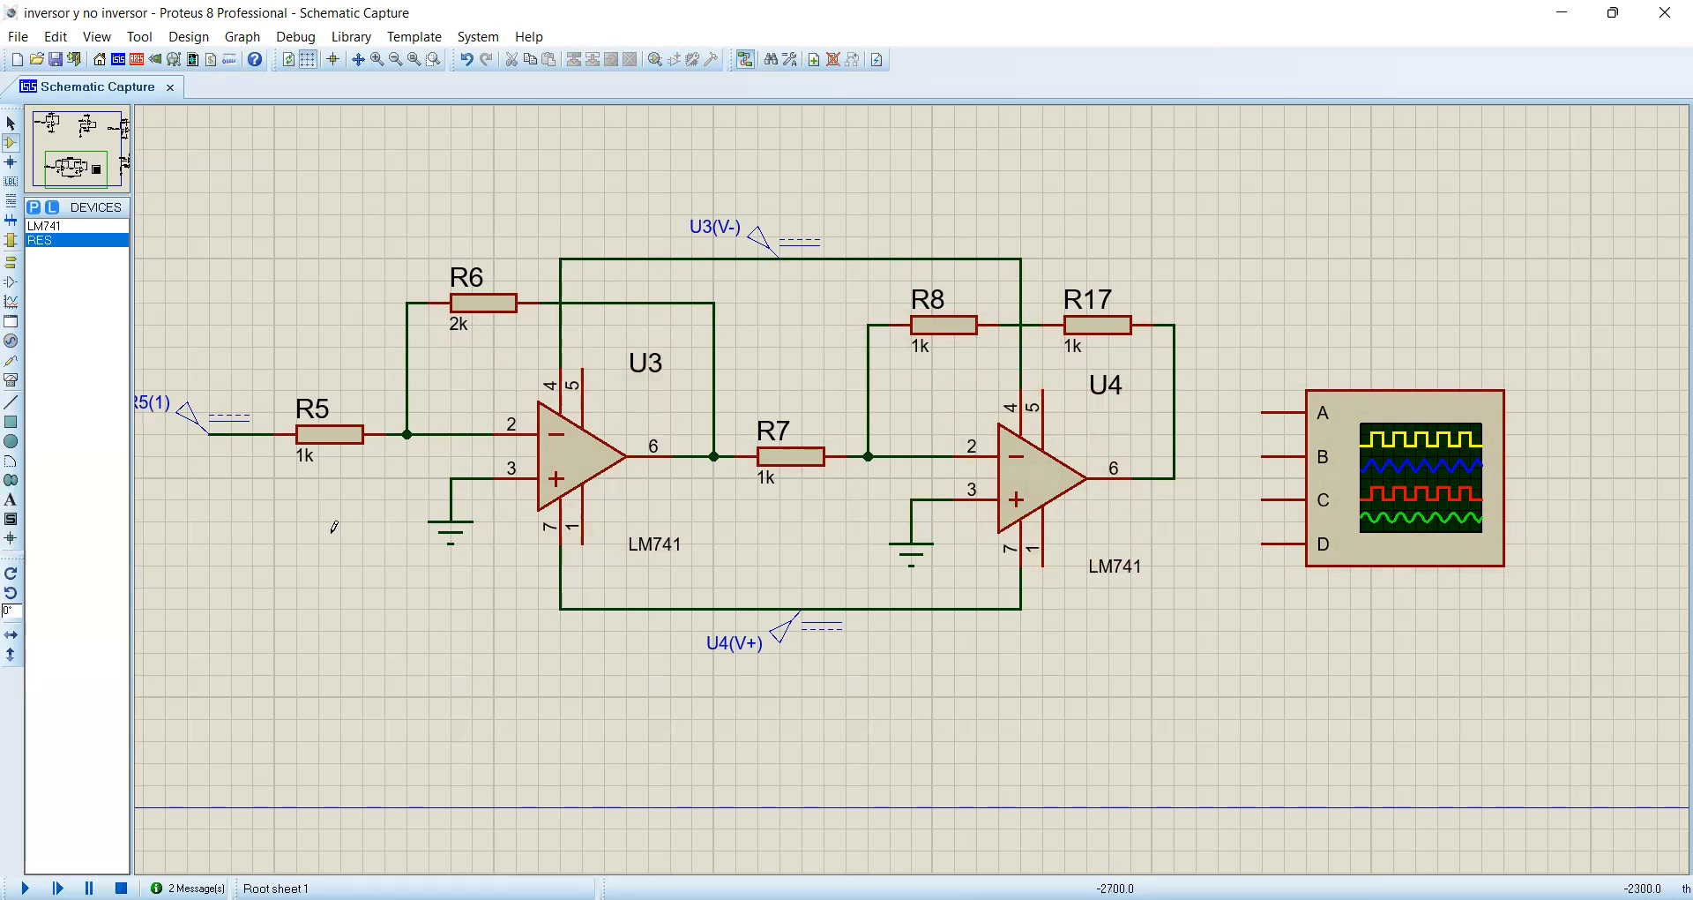
- Wire oscilloscope channel A to the R5 input source, channel B to U3's output and channel C to U4's output
click(1262, 412)
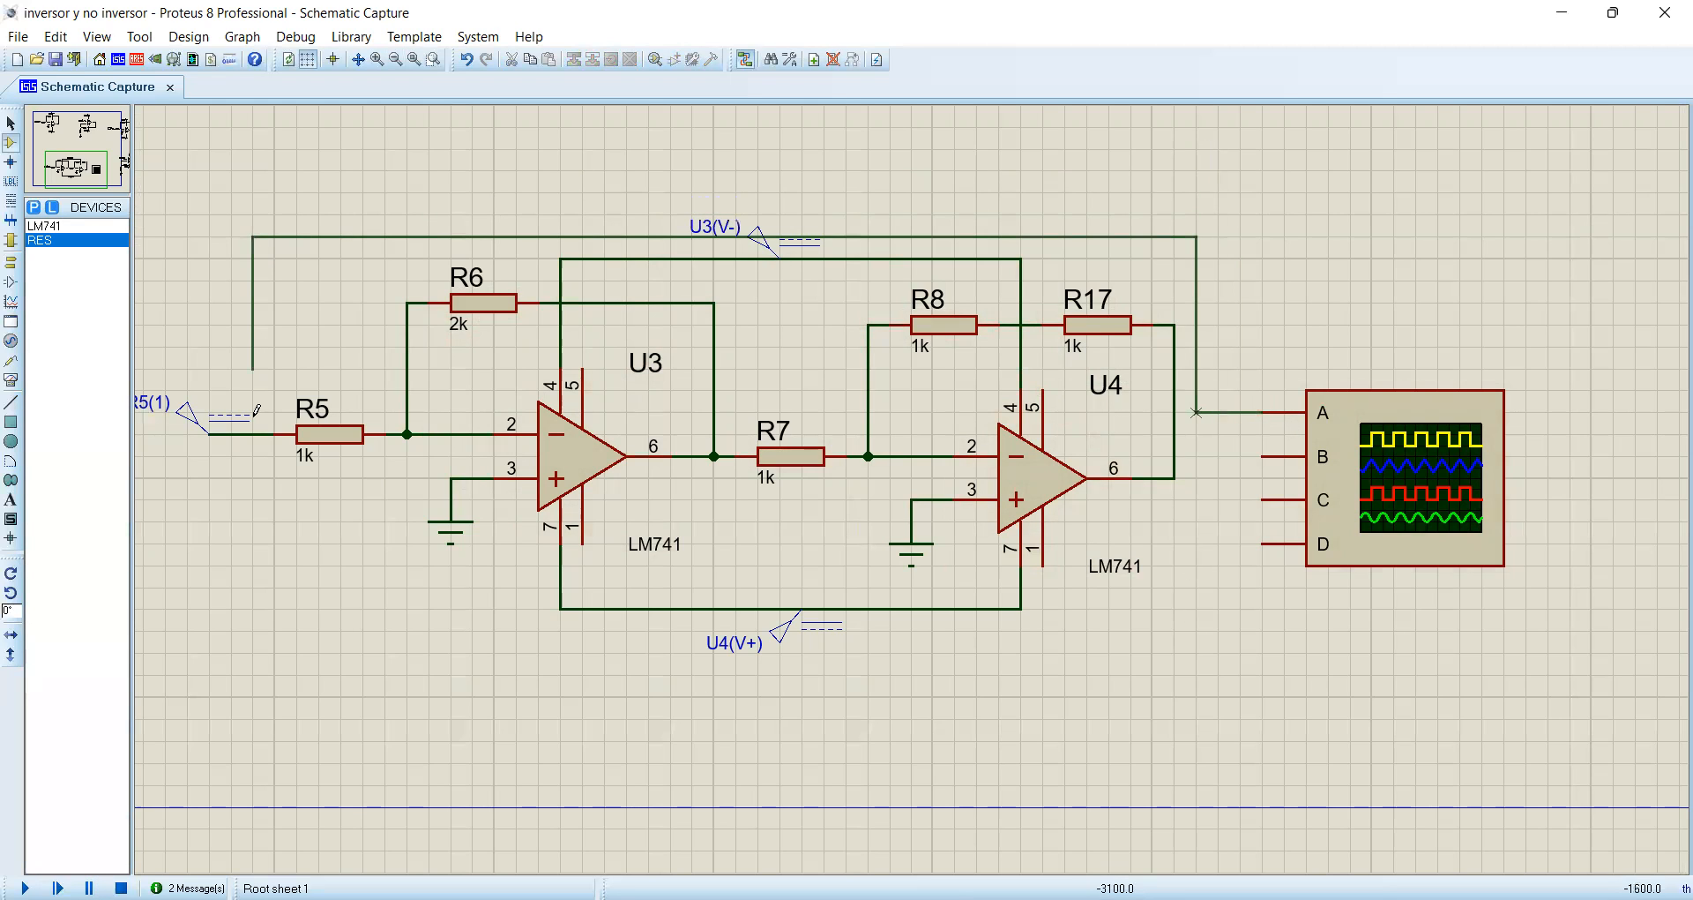
click(231, 434)
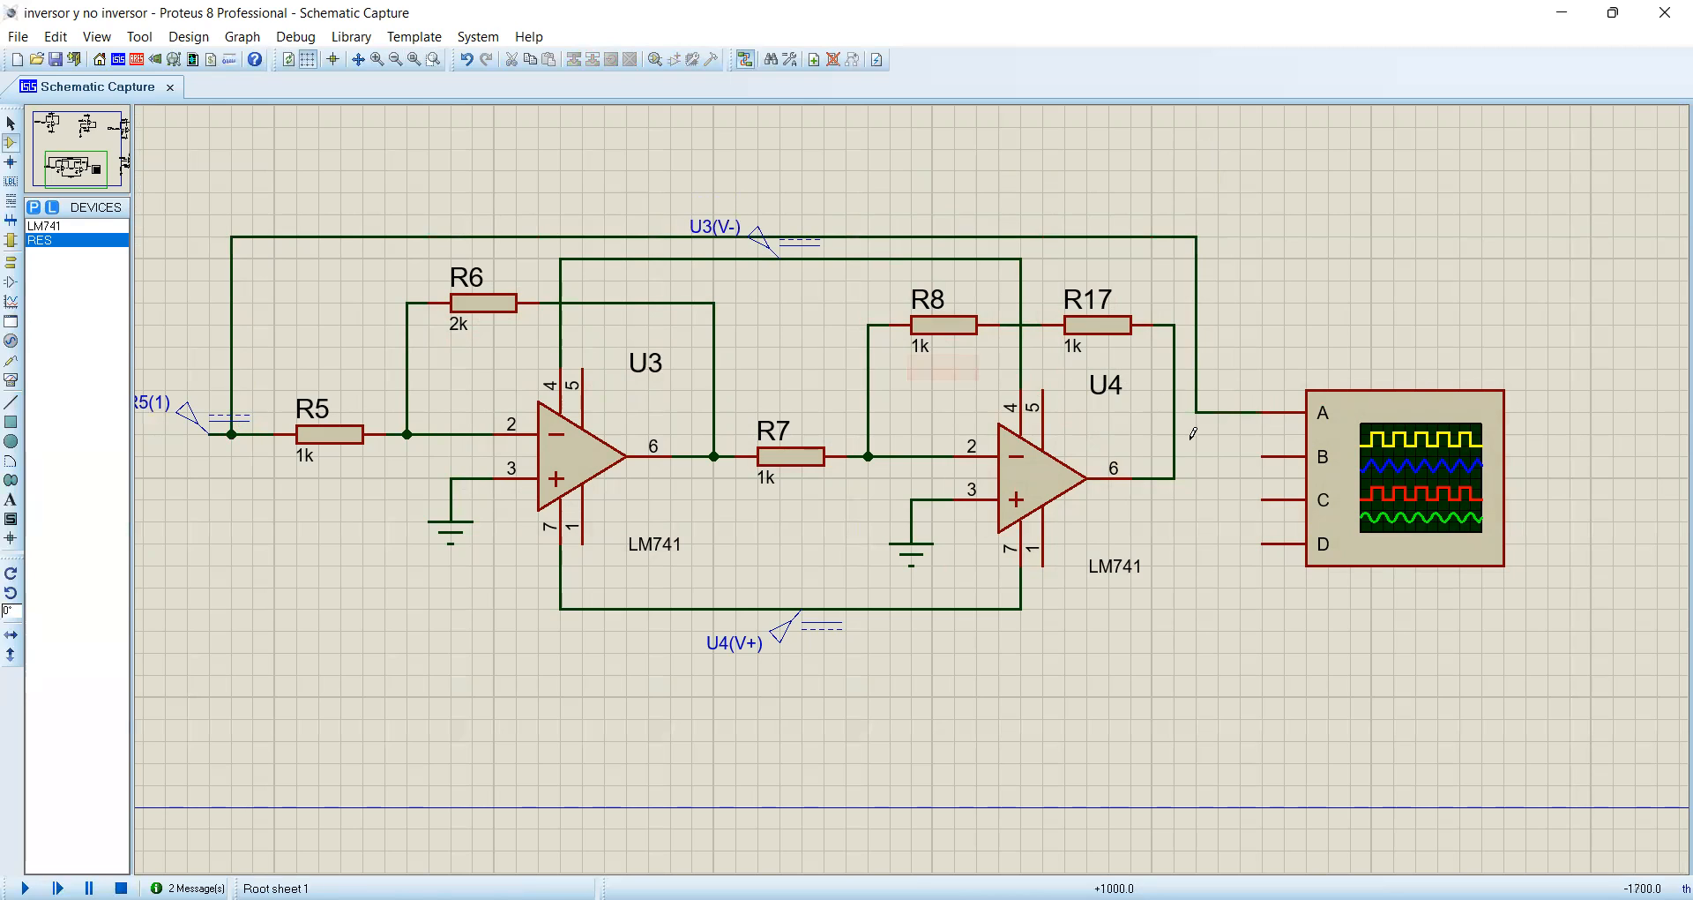
click(1262, 456)
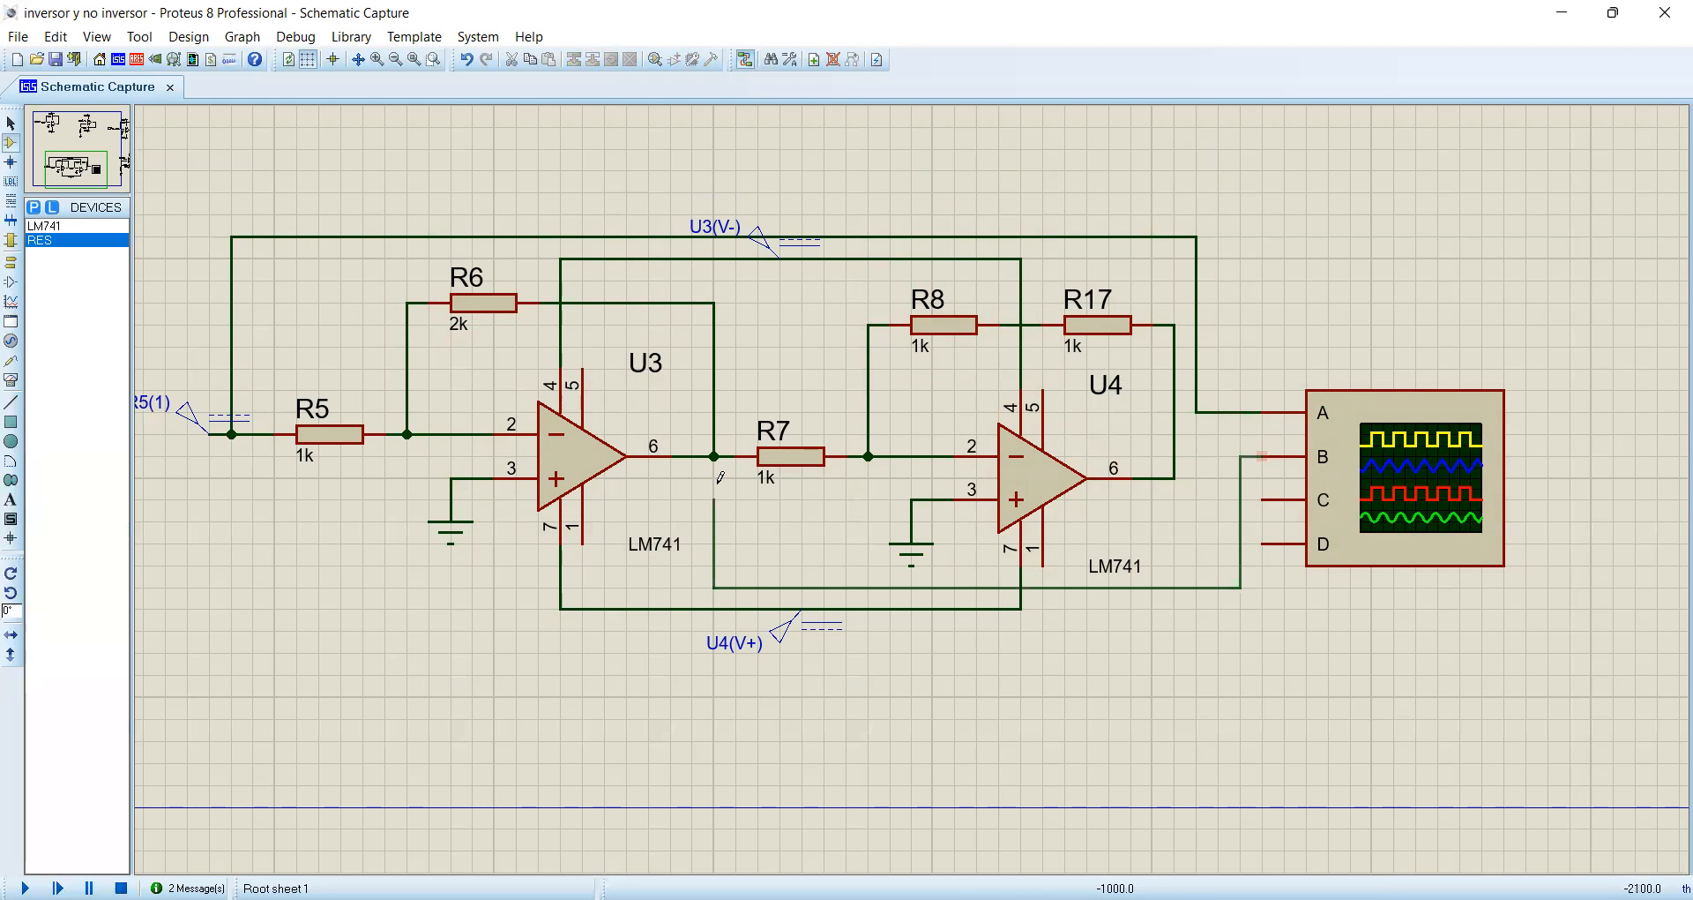
click(715, 456)
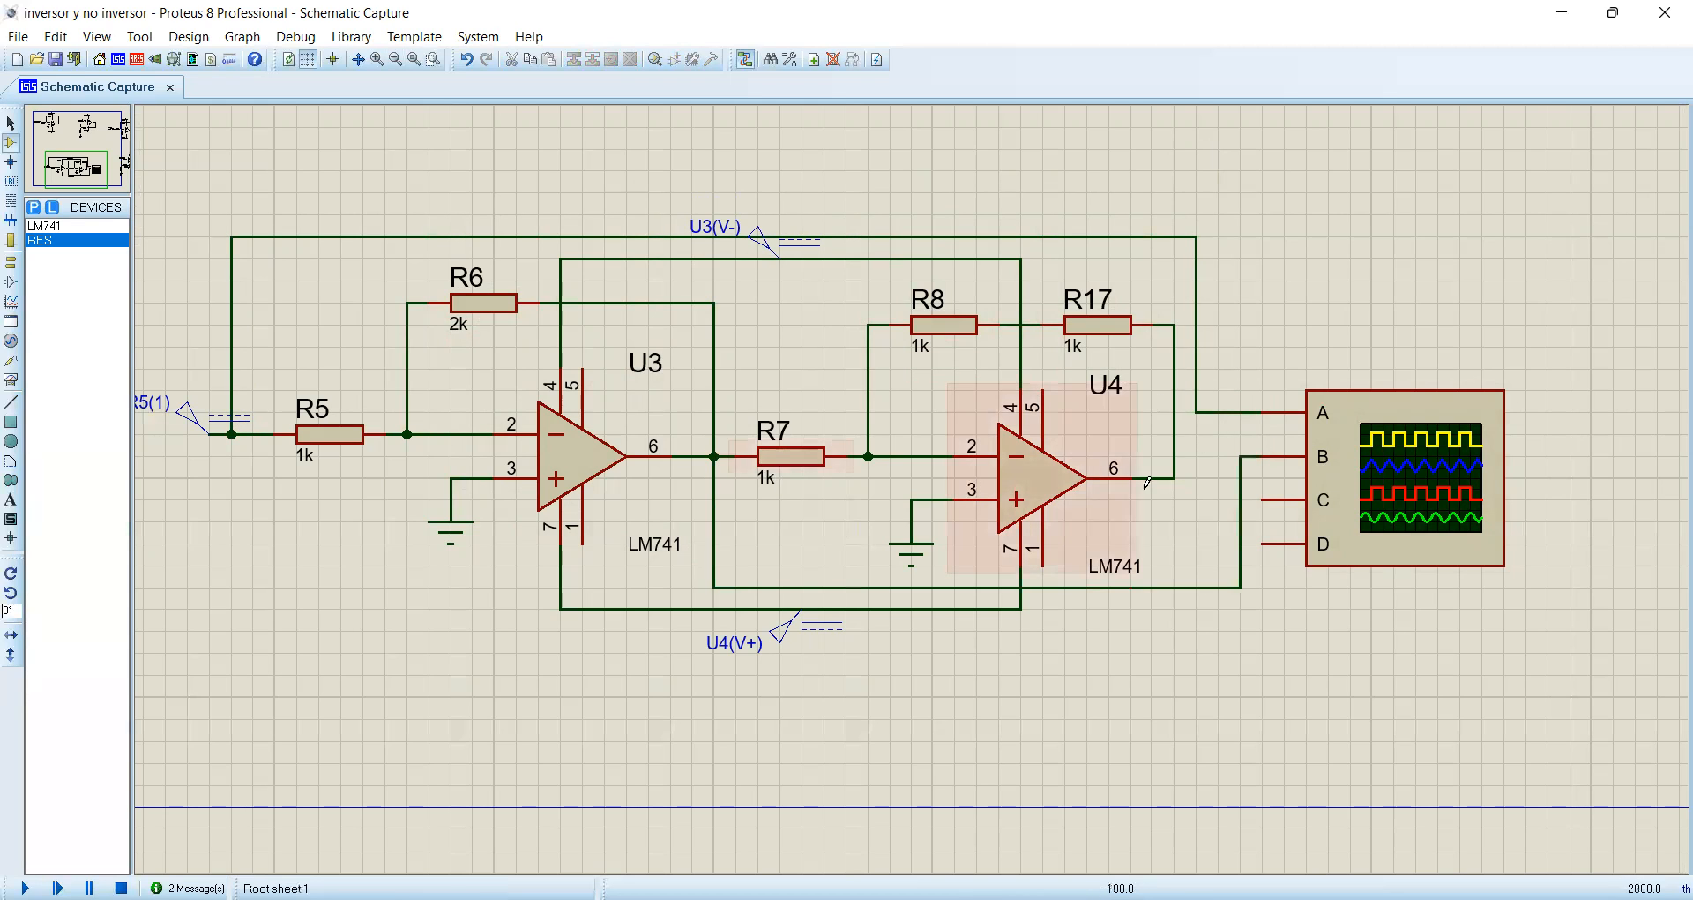
click(1265, 500)
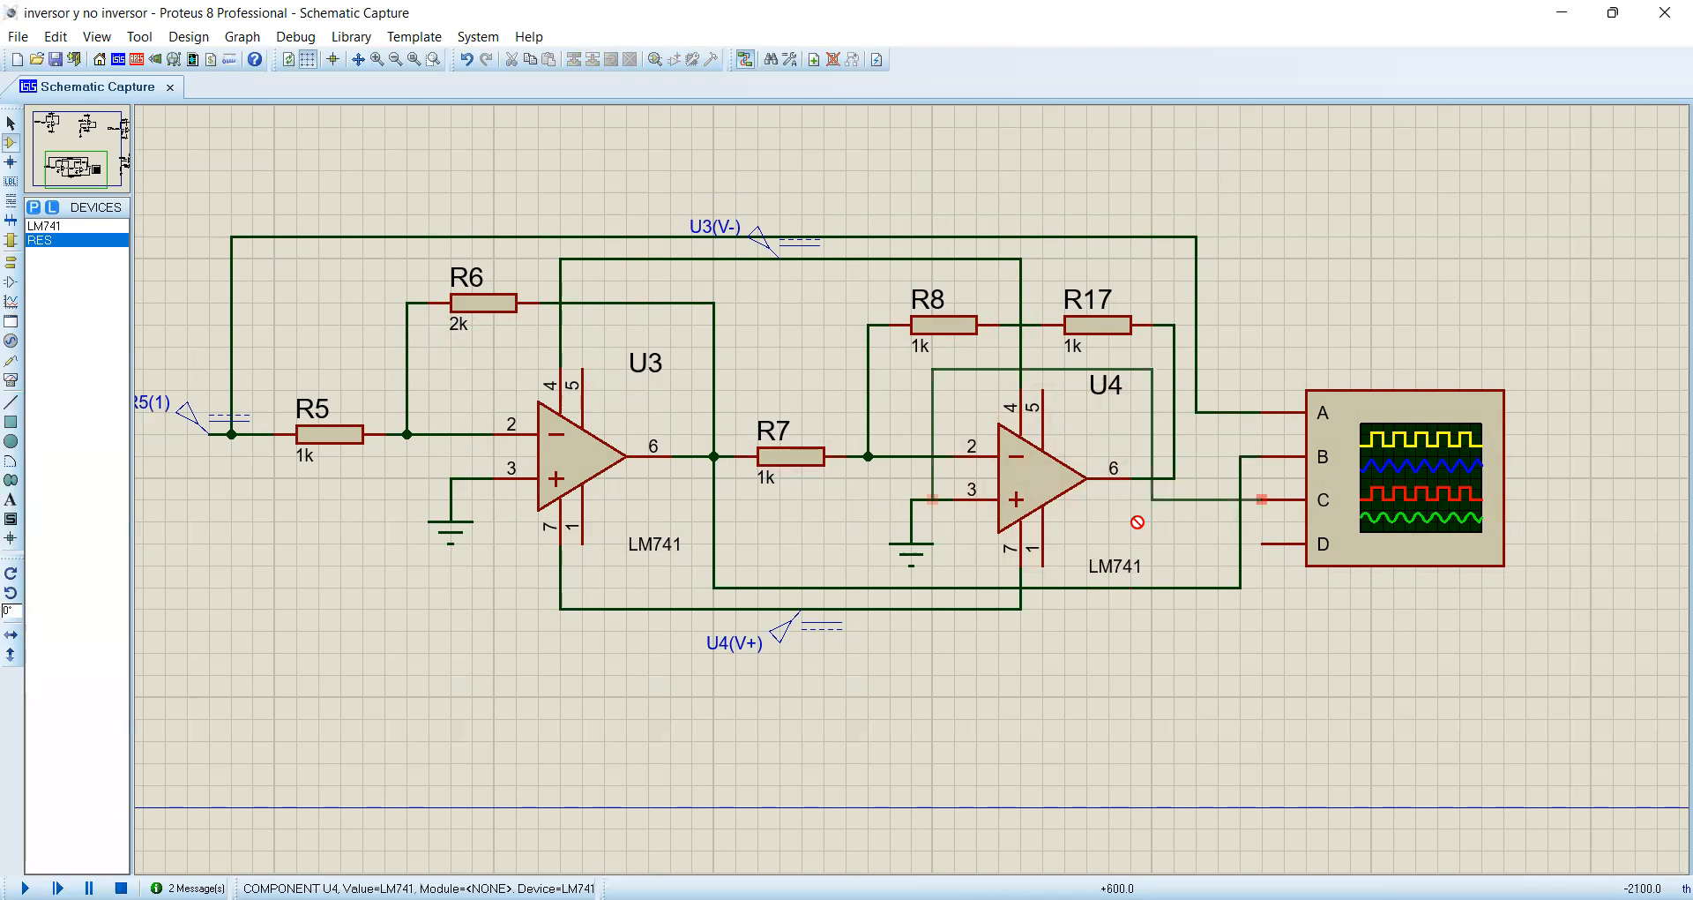
click(1174, 477)
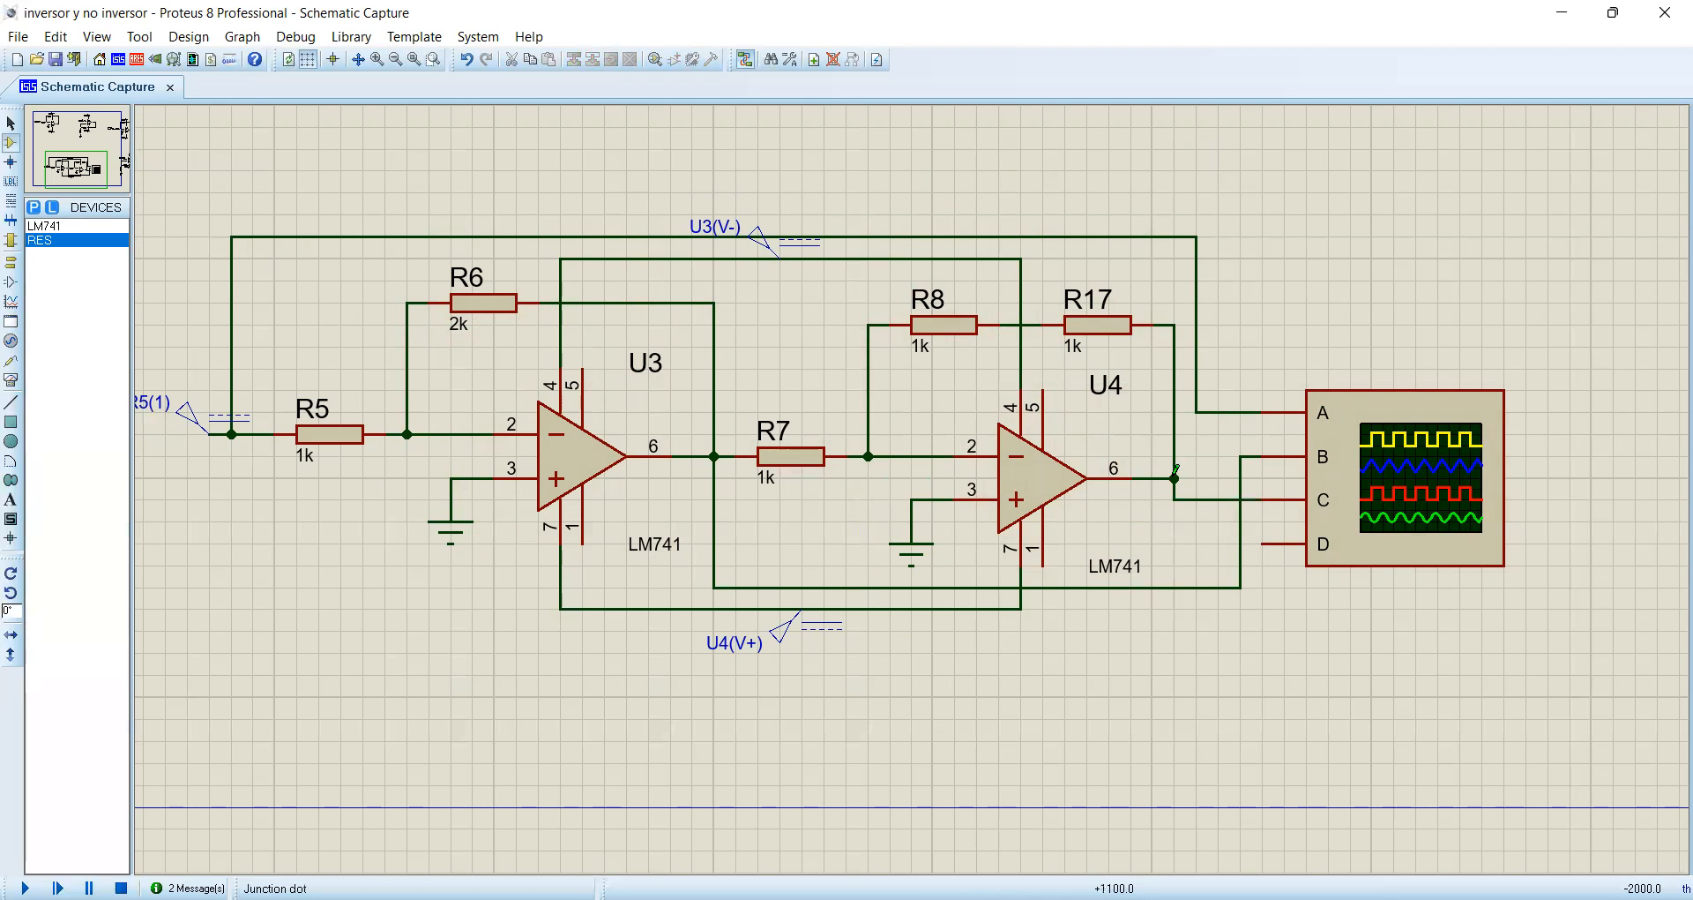
click(190, 411)
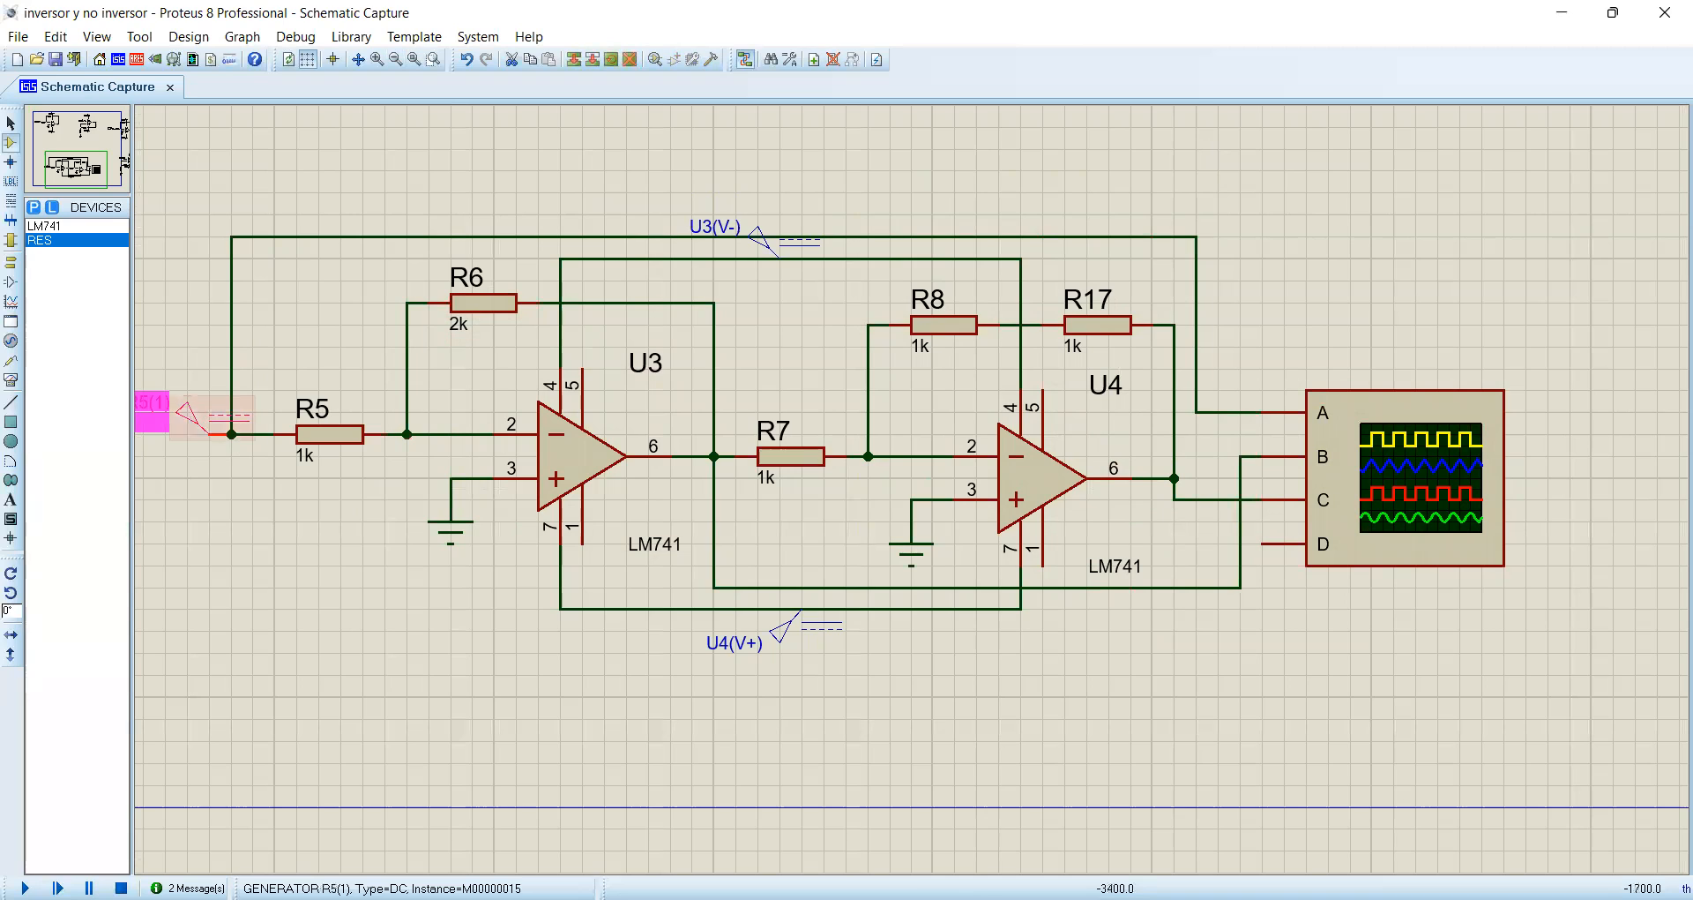
click(190, 412)
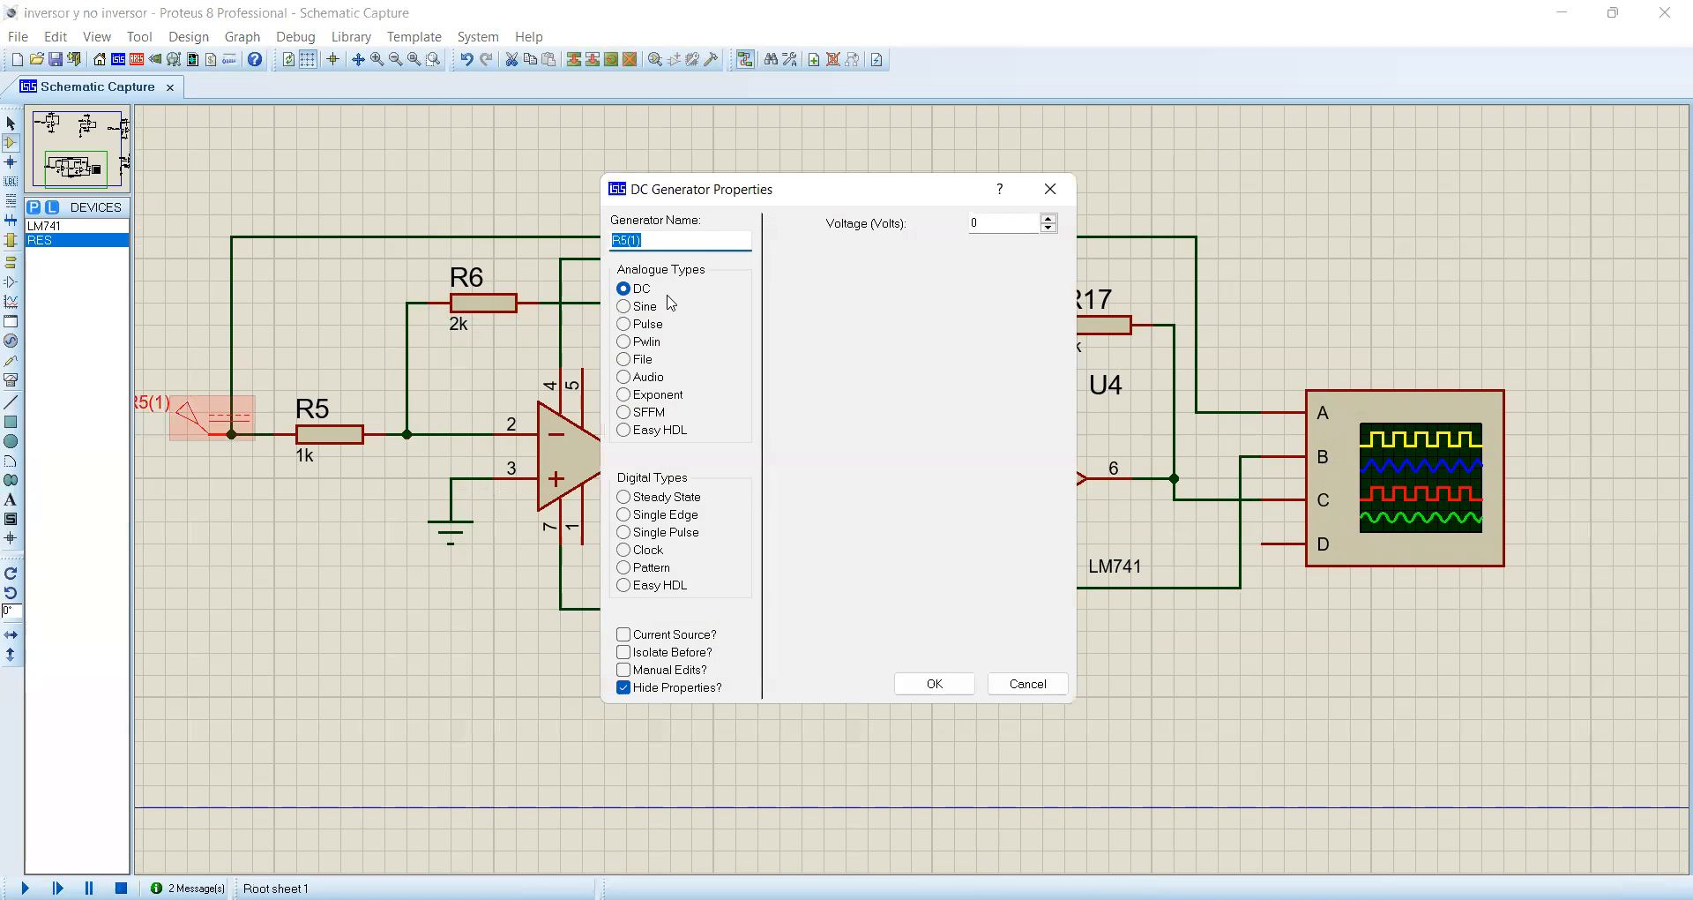
click(1047, 192)
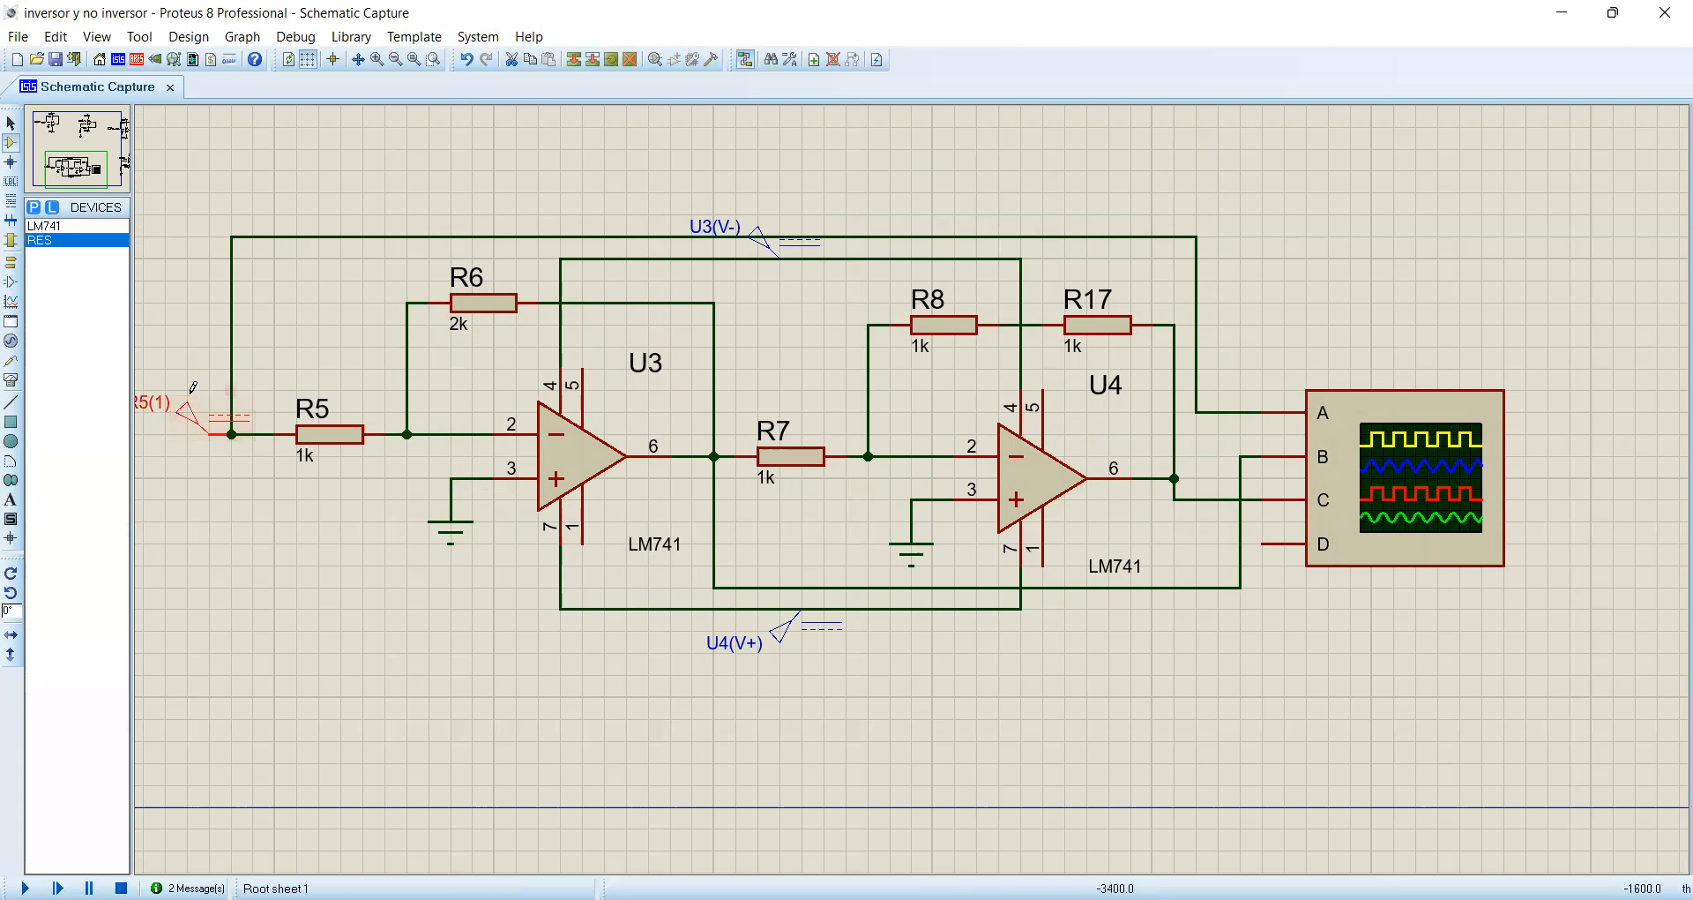
click(13, 342)
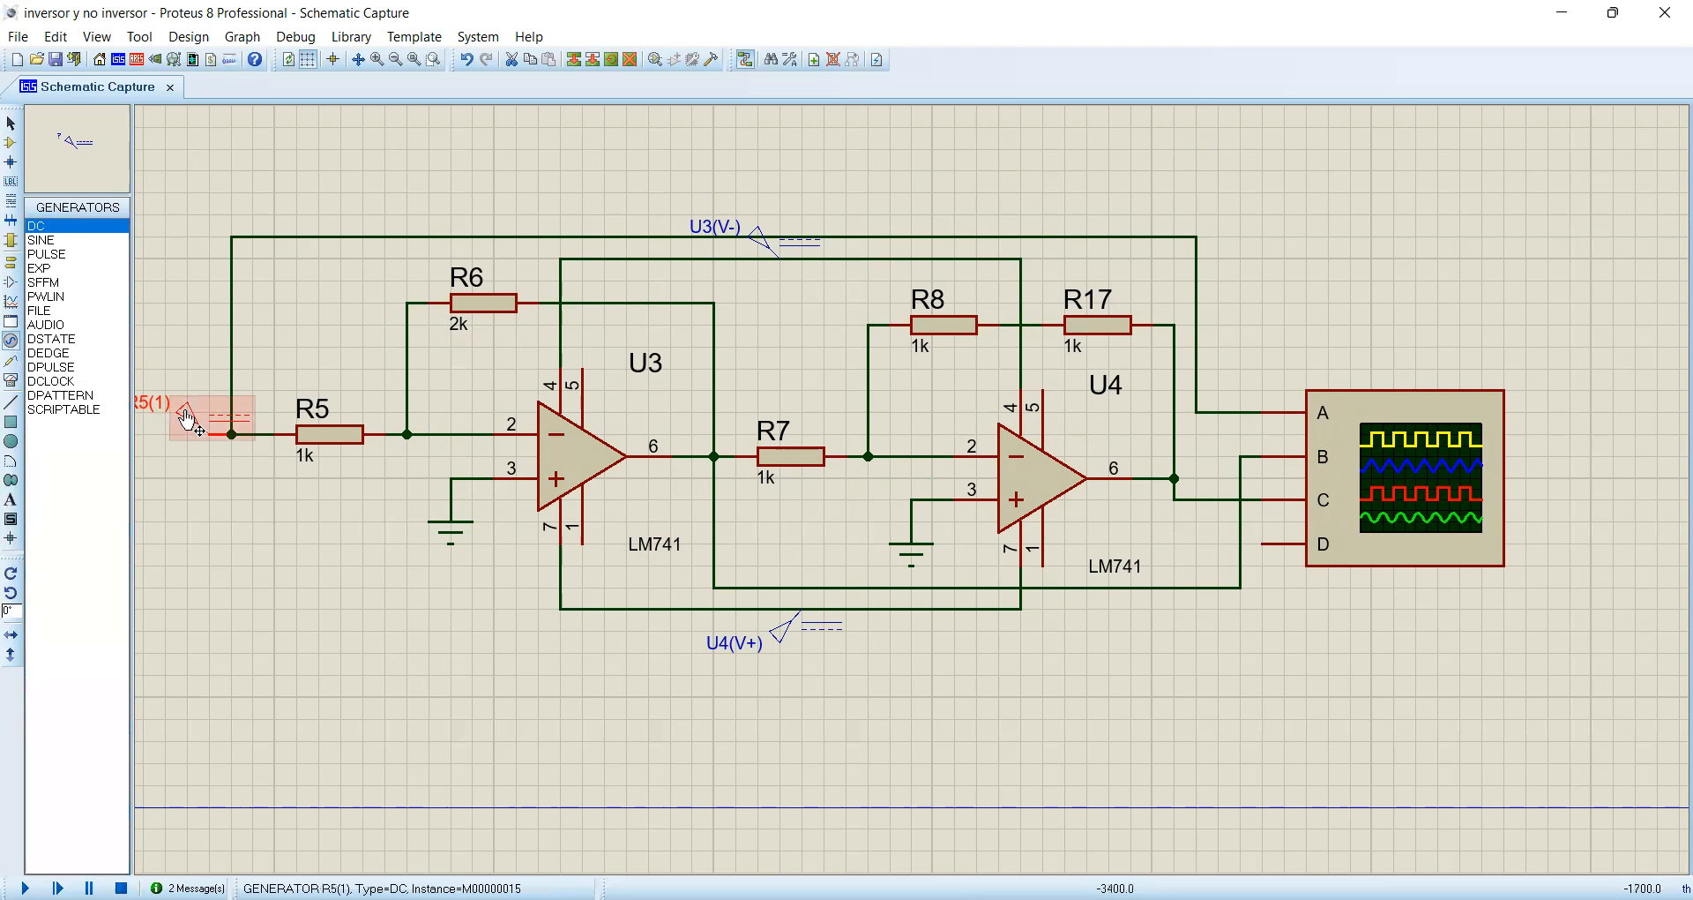
- Change the DC generator at R5's input to a sine source with a frequency of 100 Hz
double_click(194, 415)
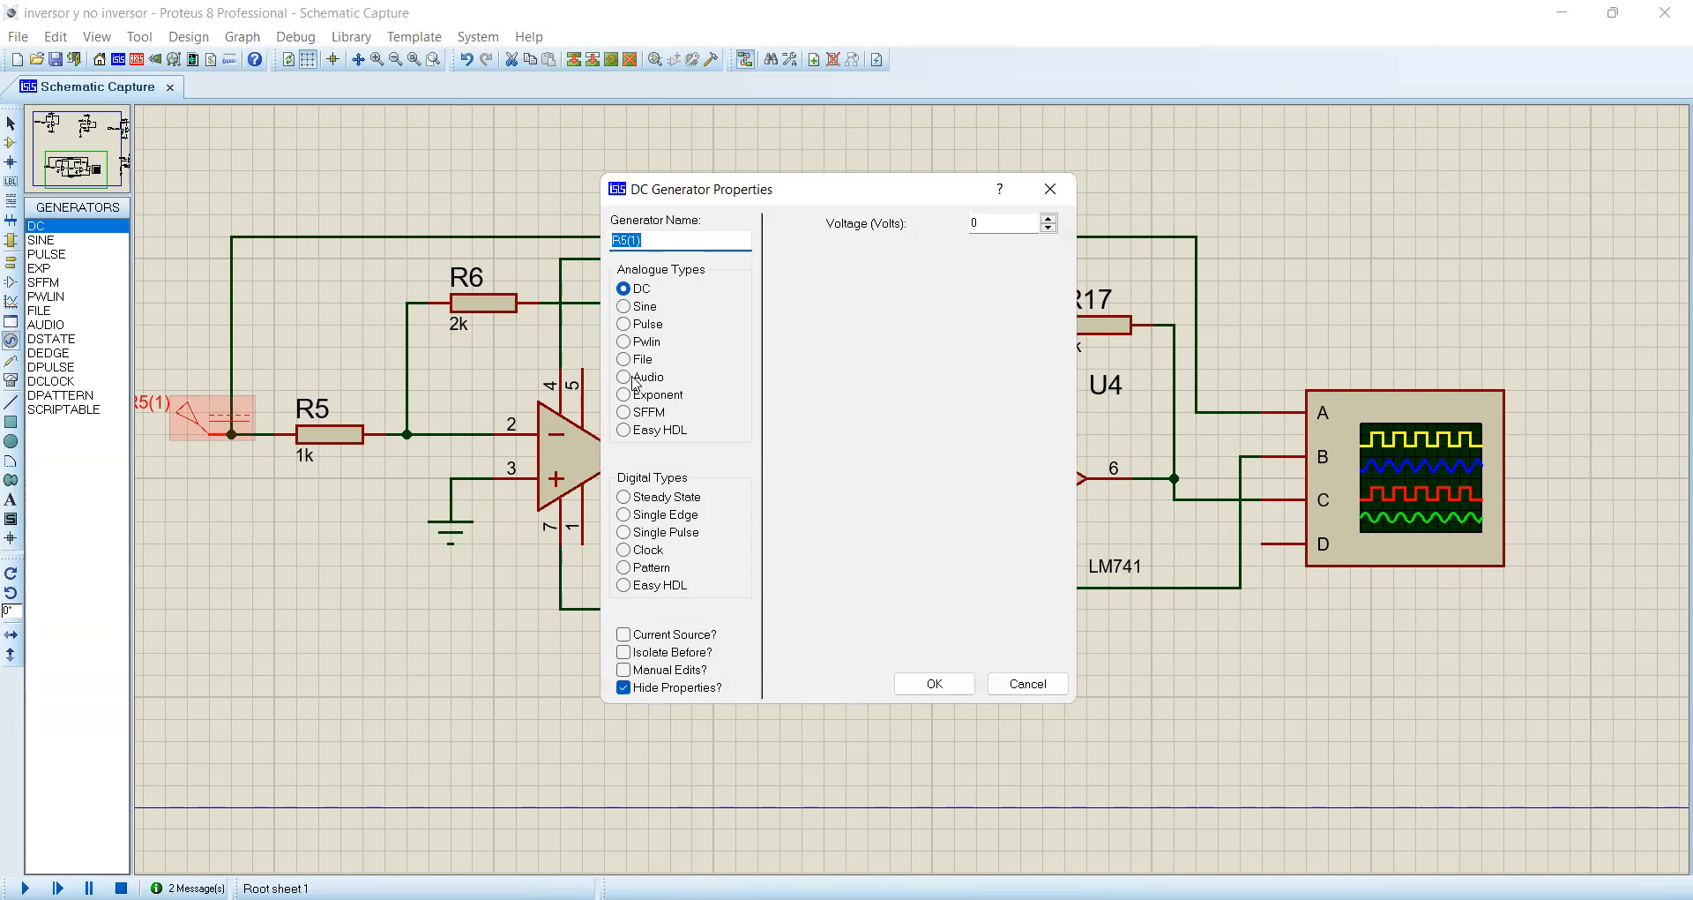
click(626, 306)
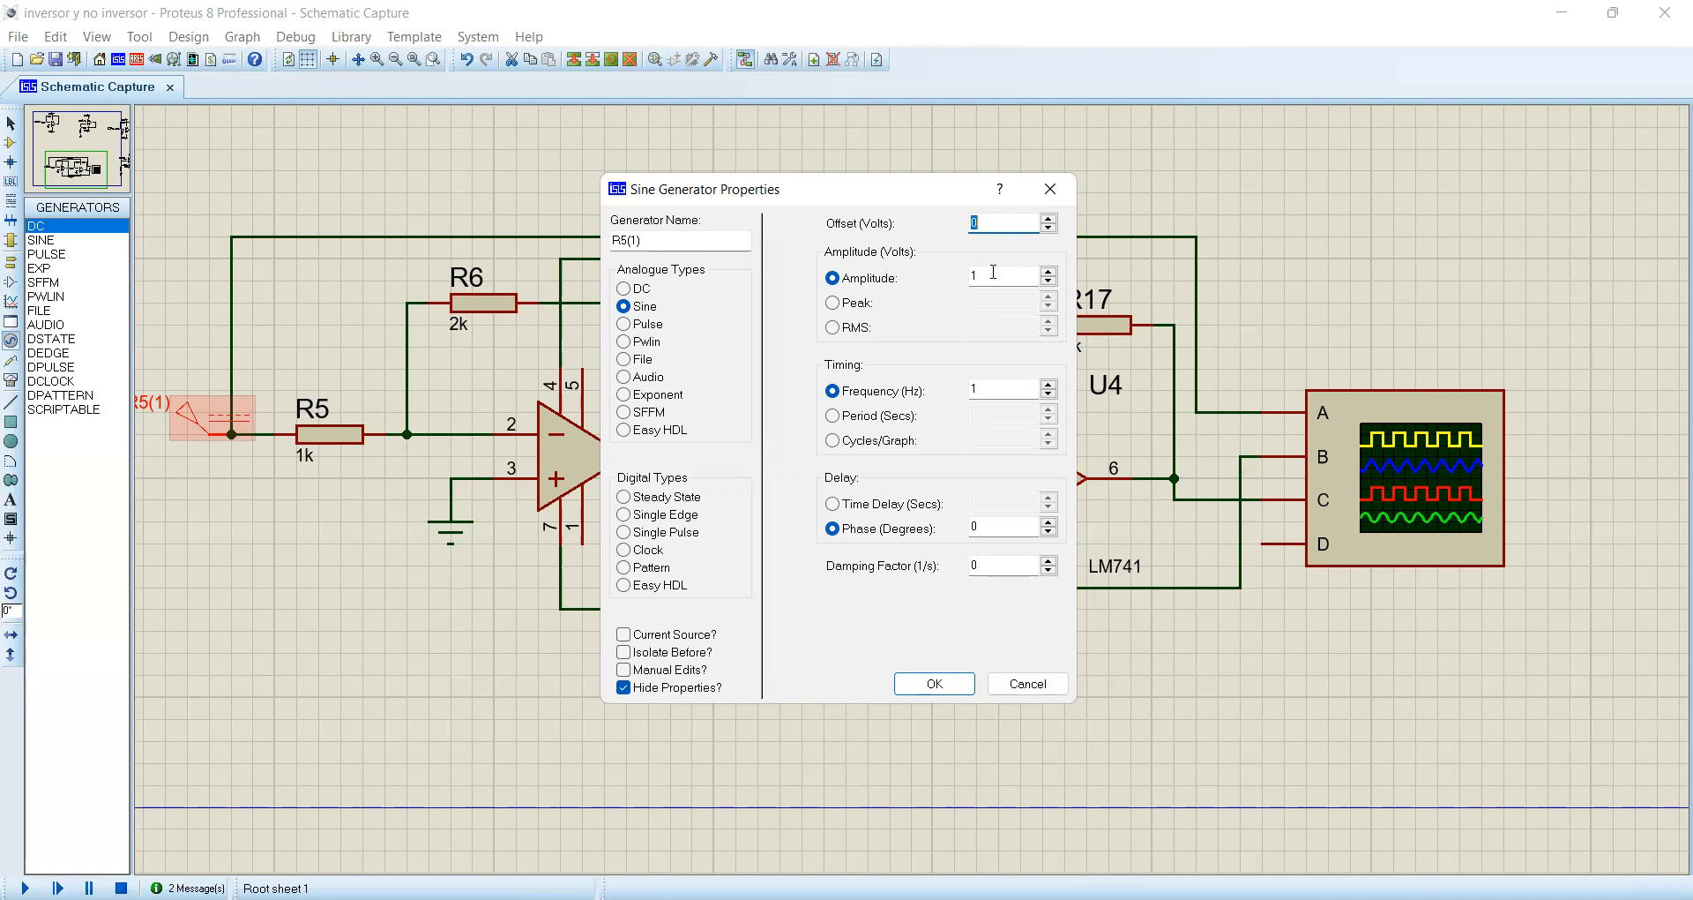
click(995, 388)
text(00)
click(937, 686)
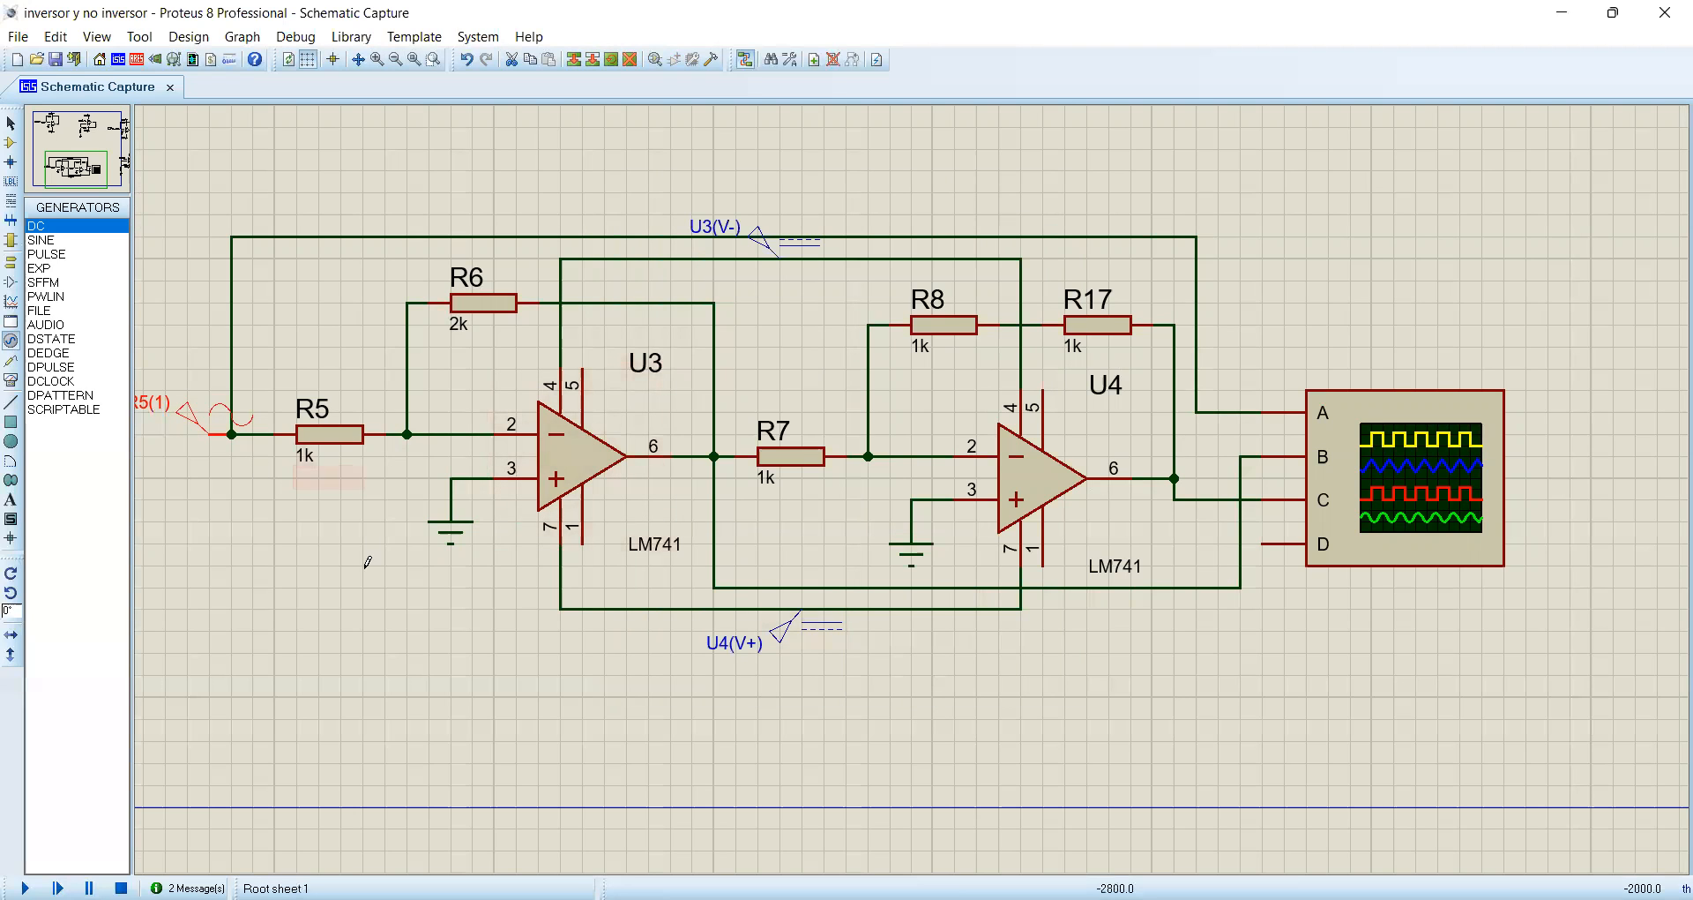
- Run the simulation, show only channel A on the oscilloscope, and move its window clear of U3's circuit
click(24, 888)
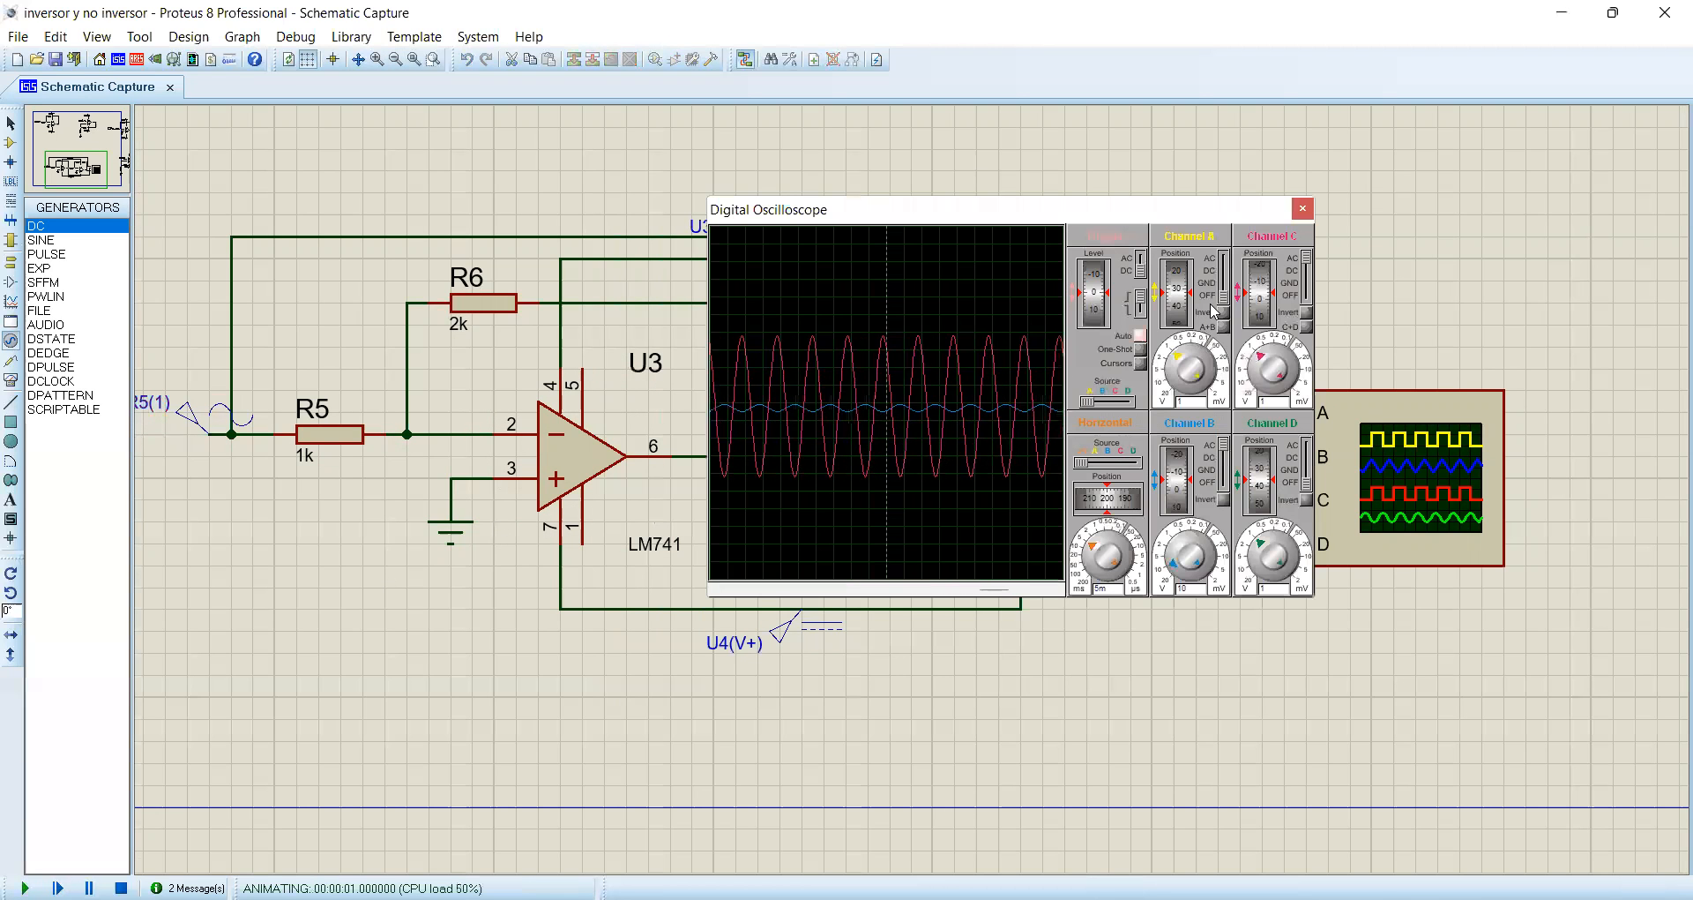
drag(1225, 294, 1224, 257)
drag(1223, 445, 1223, 485)
drag(1303, 276, 1306, 296)
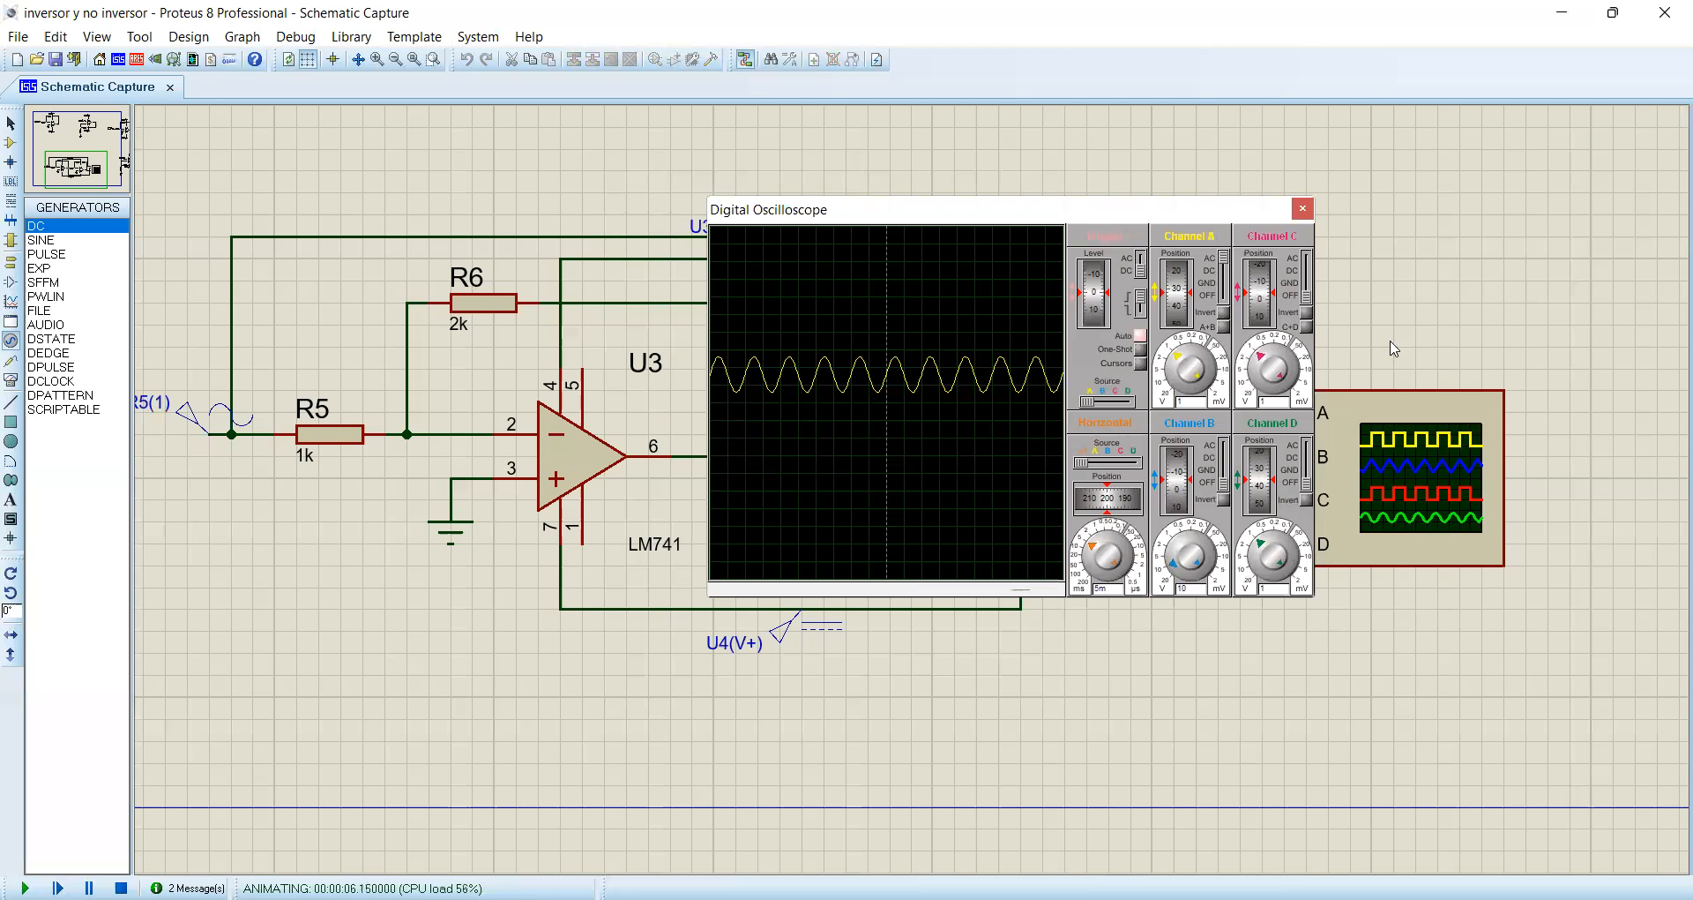
drag(1125, 210, 1382, 252)
- Turn on oscilloscope channel B in AC coupling, set it to 1 V per division, and overlay its trace on channel A
drag(1482, 527, 1482, 486)
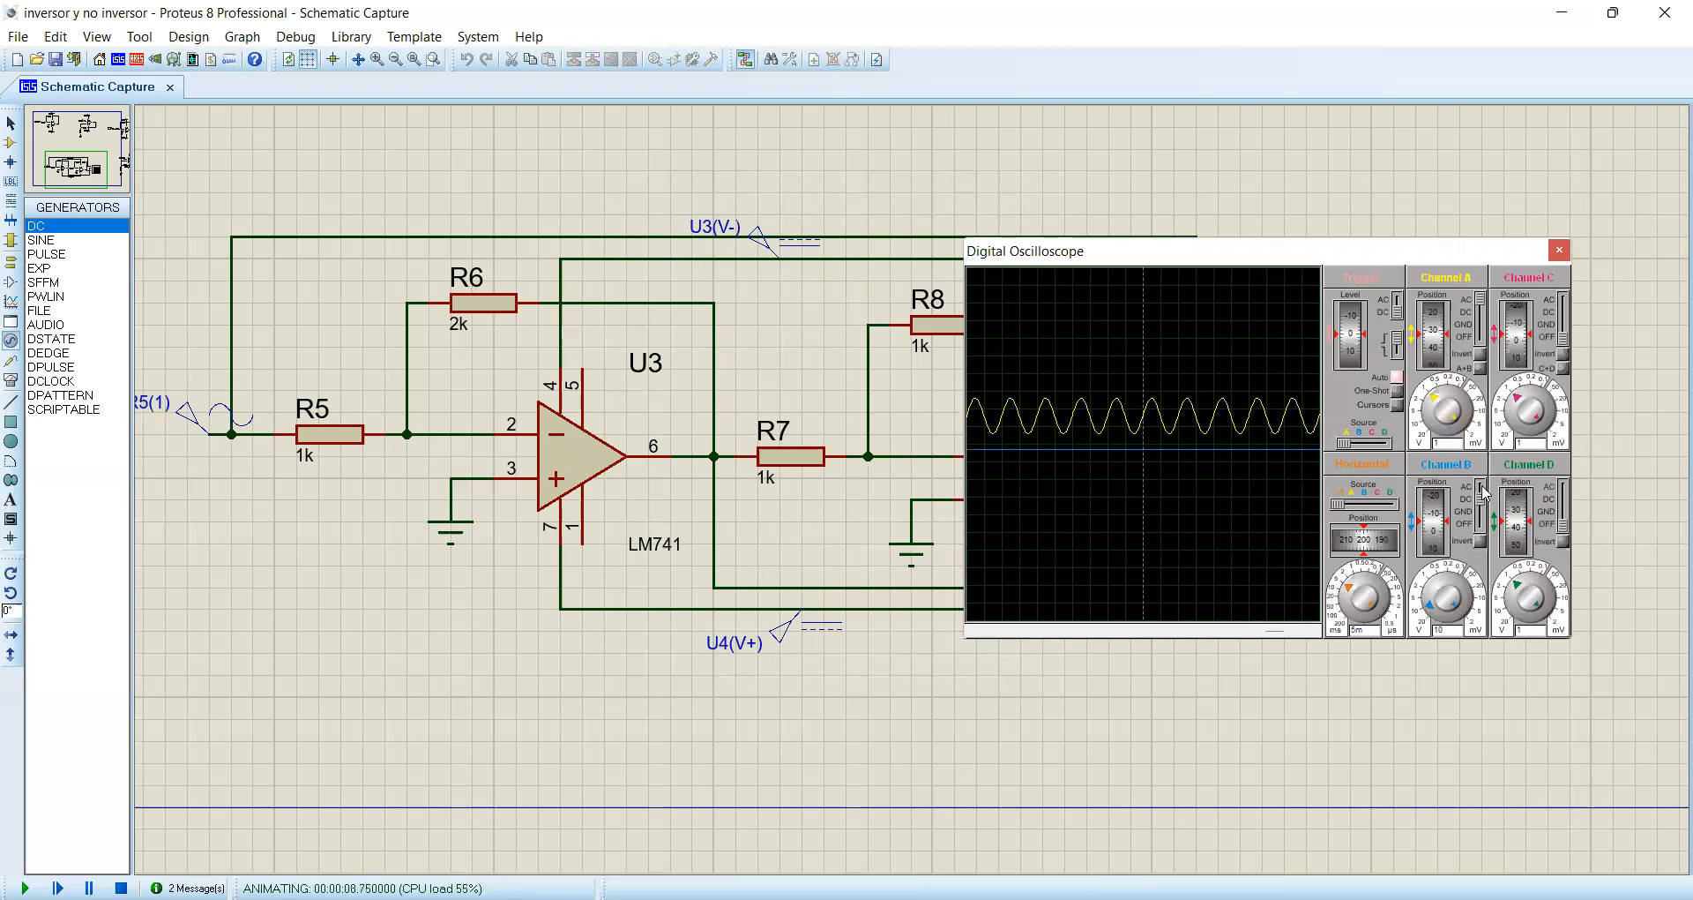
click(1430, 591)
click(1430, 591)
drag(1426, 584, 1427, 512)
drag(1434, 584, 1432, 589)
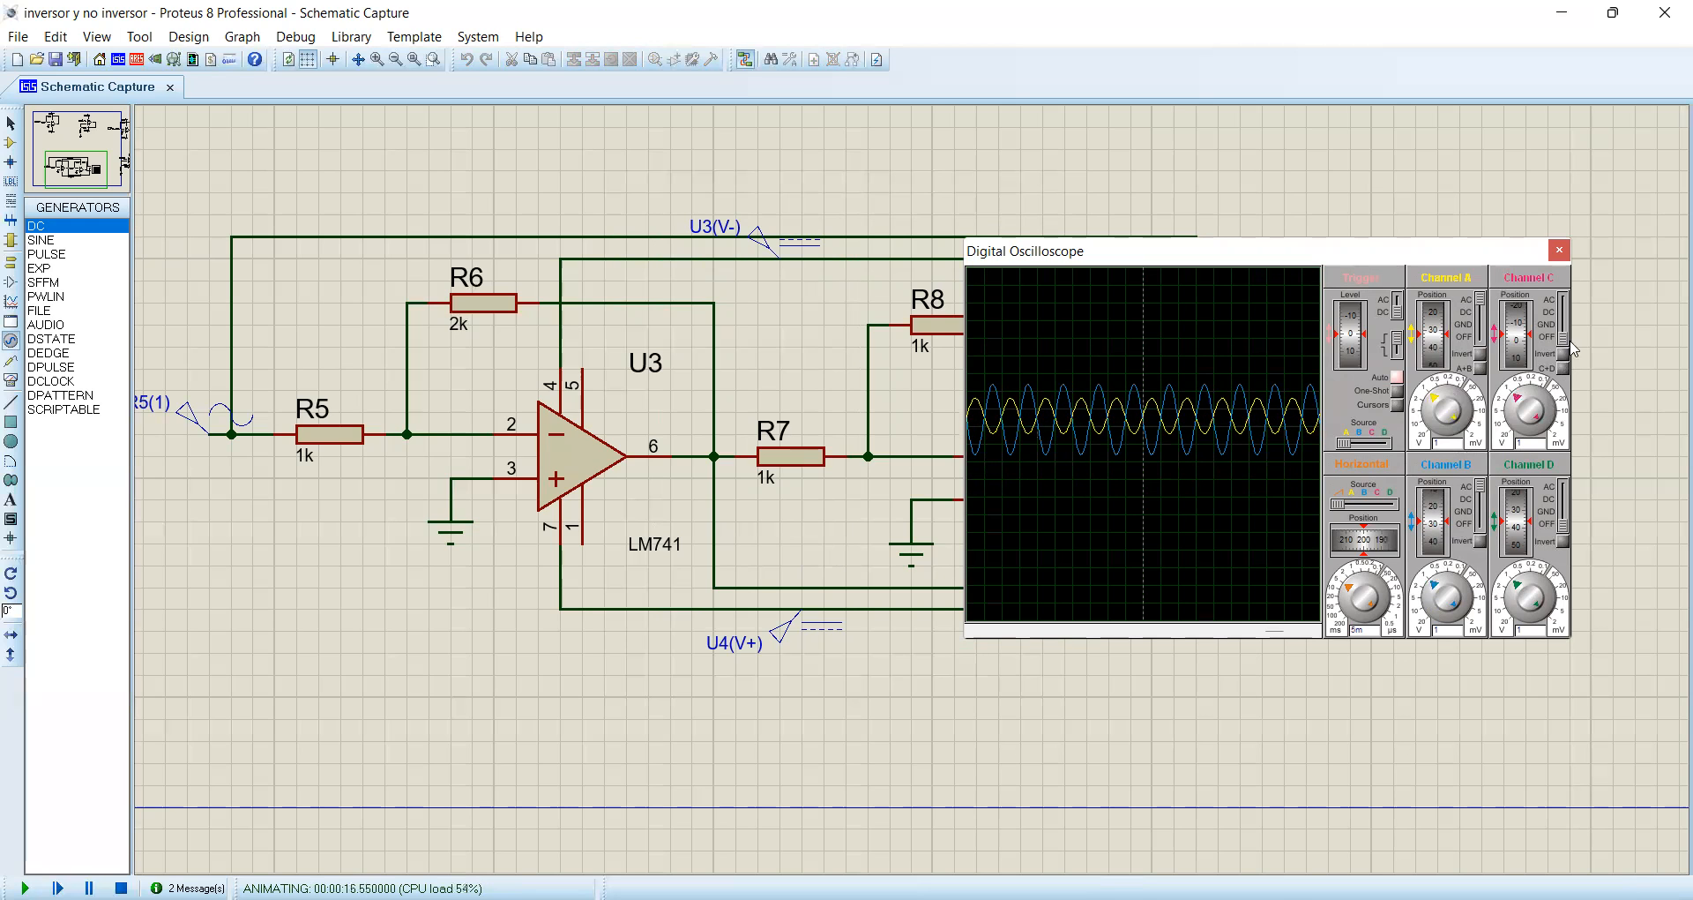
- Turn on channel C at 2 V per division and separate the traces, with channel B above channel A and channel C below
drag(1569, 342, 1562, 261)
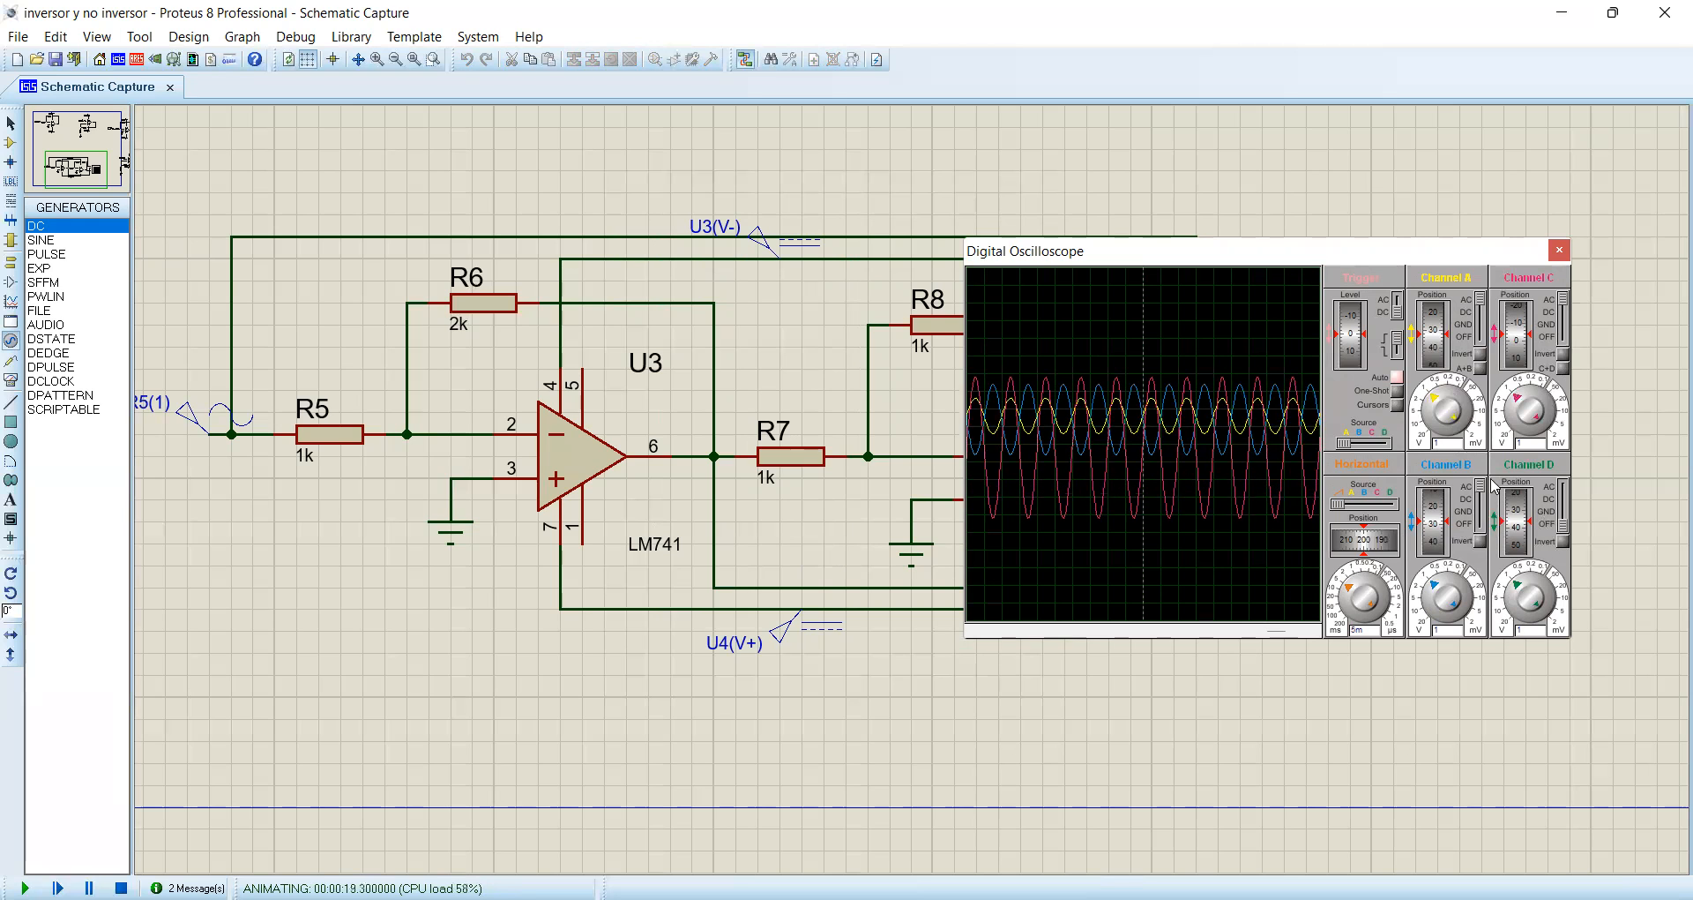
click(1515, 602)
drag(1510, 595, 1520, 576)
drag(1517, 396, 1510, 402)
drag(1513, 328, 1516, 364)
mouse_move(1435, 527)
mouse_down()
mouse_move(1434, 572)
mouse_move(1433, 459)
mouse_up()
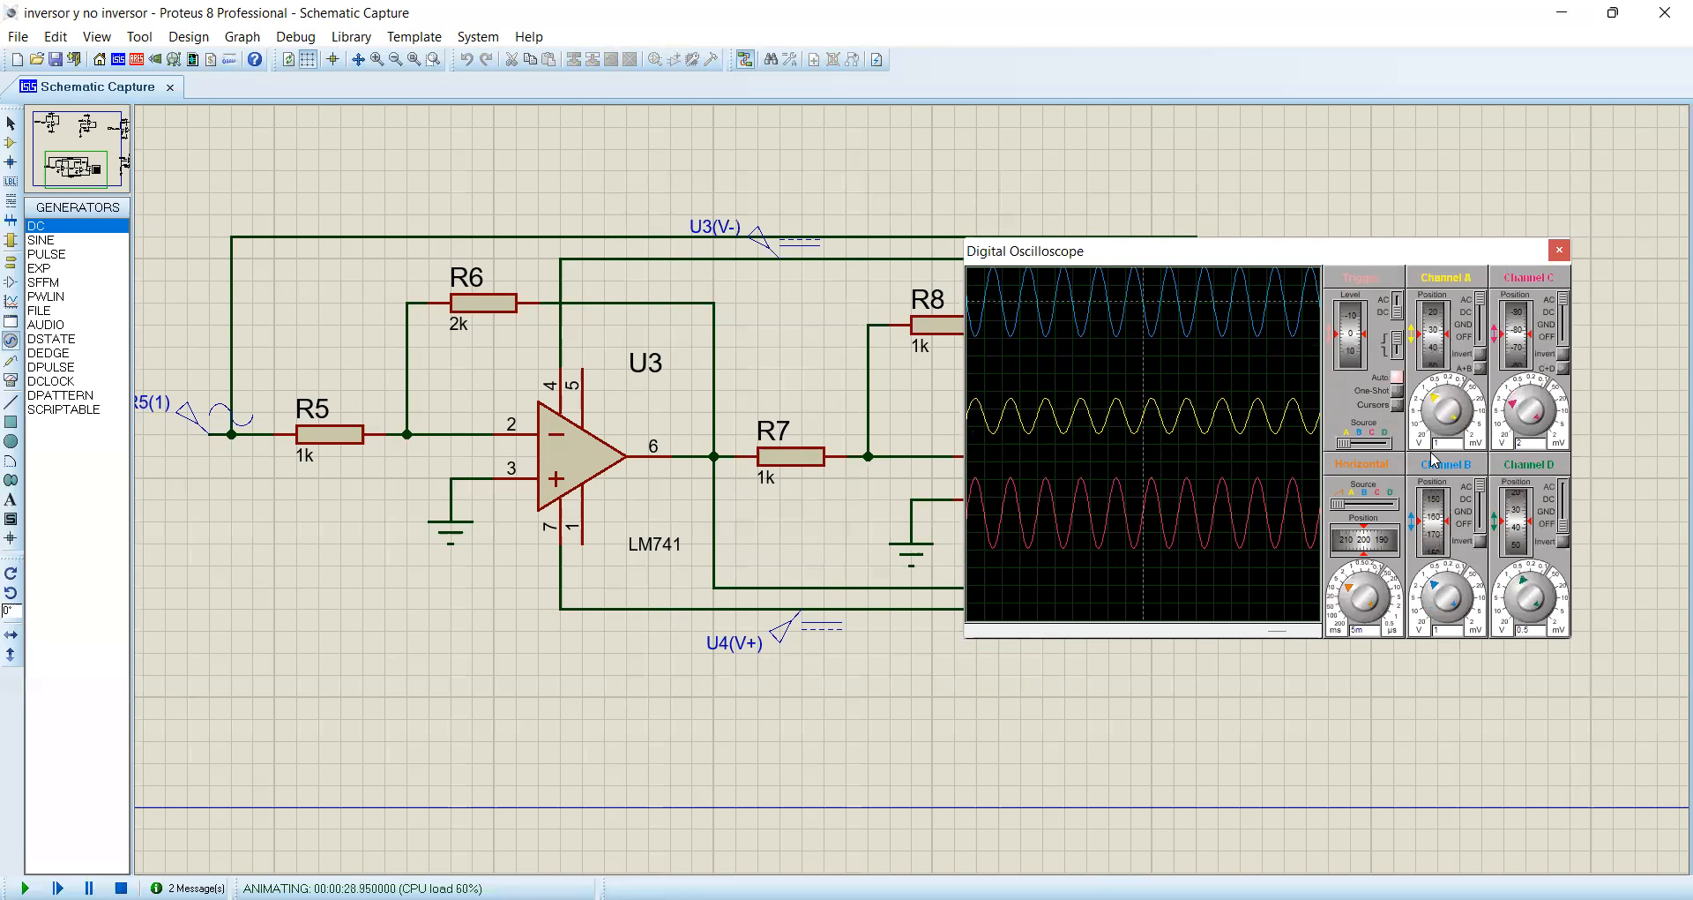
- Overlay the channel C trace on channel A and scale it to a similar height to compare their phase
click(1518, 416)
drag(1517, 348, 1517, 297)
mouse_move(1543, 408)
mouse_down()
mouse_move(1524, 422)
mouse_move(1527, 396)
mouse_move(1559, 404)
mouse_move(1545, 448)
mouse_move(1504, 418)
mouse_move(1539, 423)
mouse_move(1521, 403)
mouse_up()
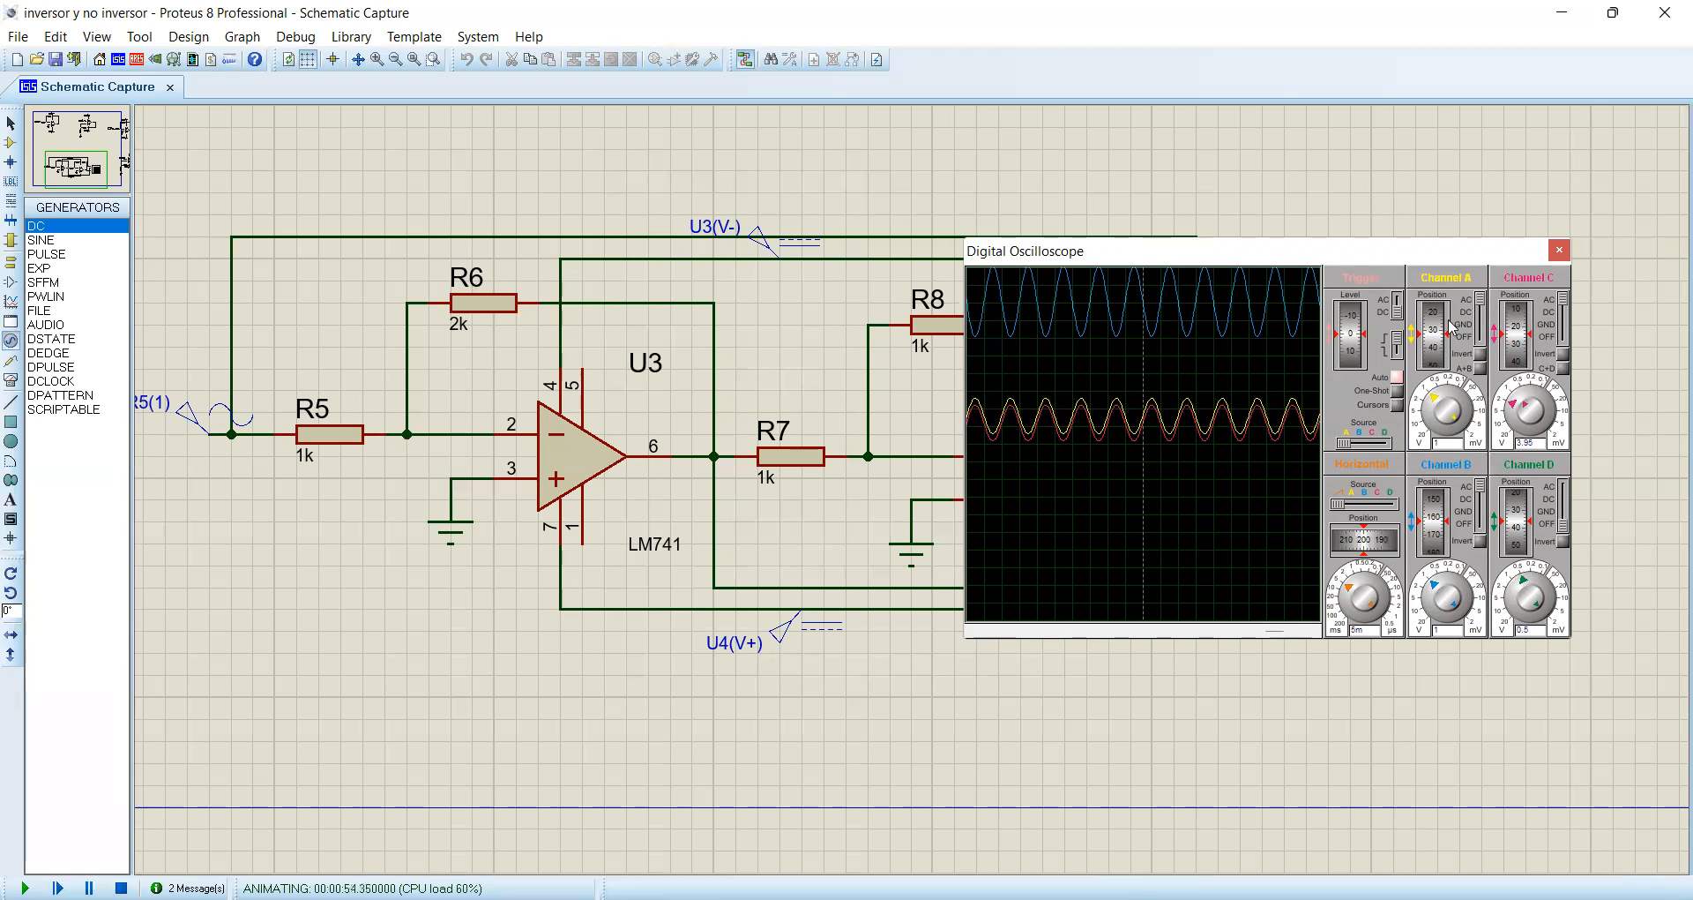
- Return channel C below channel A at 2 V per division, lower channel B into full view, and stop the simulation
mouse_move(1514, 344)
mouse_down()
mouse_move(1515, 405)
mouse_move(1538, 404)
mouse_move(1537, 427)
mouse_up()
mouse_move(1515, 328)
mouse_down()
mouse_move(1517, 361)
mouse_move(1517, 333)
mouse_up()
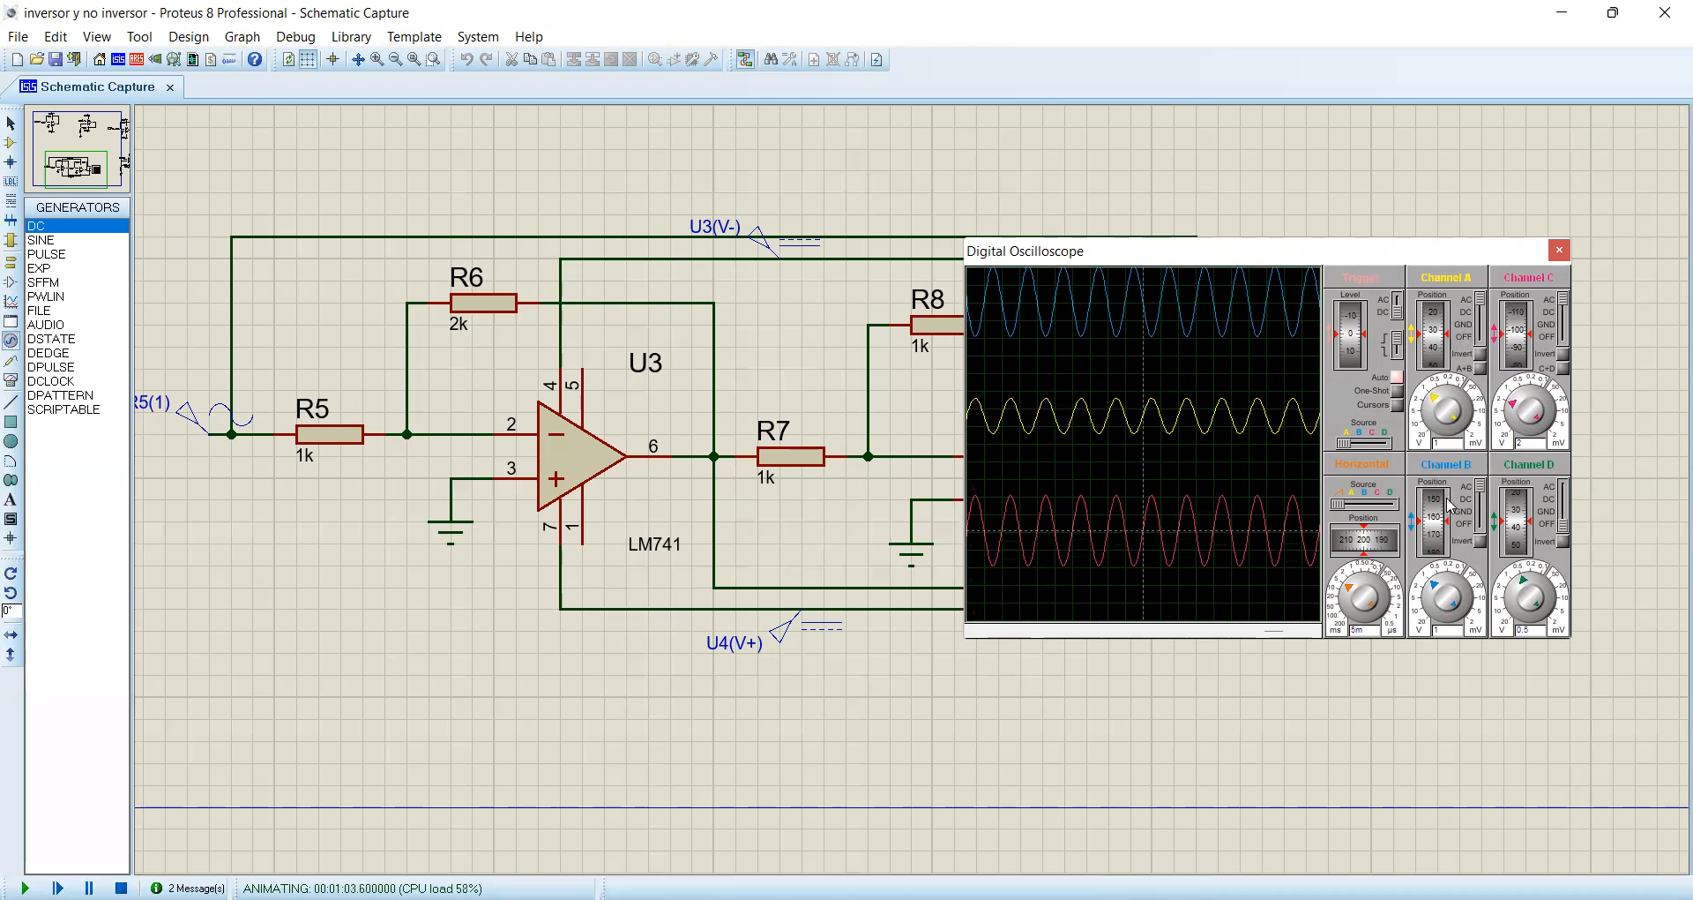
mouse_move(1437, 512)
mouse_down()
mouse_move(1435, 567)
mouse_move(1426, 520)
mouse_up()
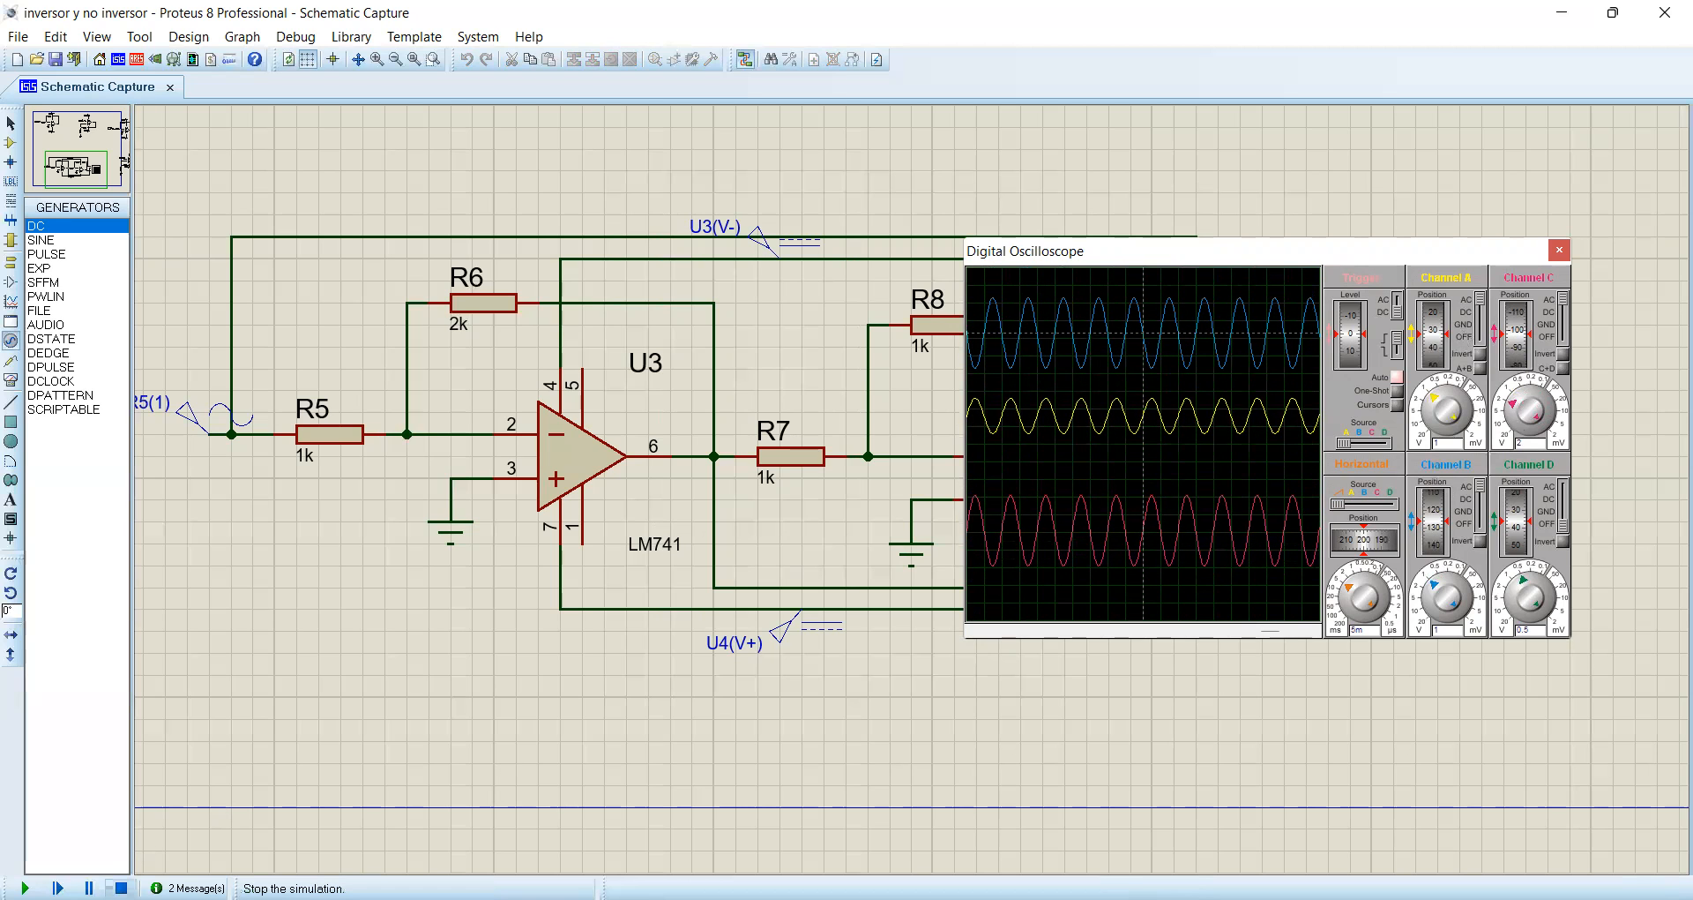
click(121, 888)
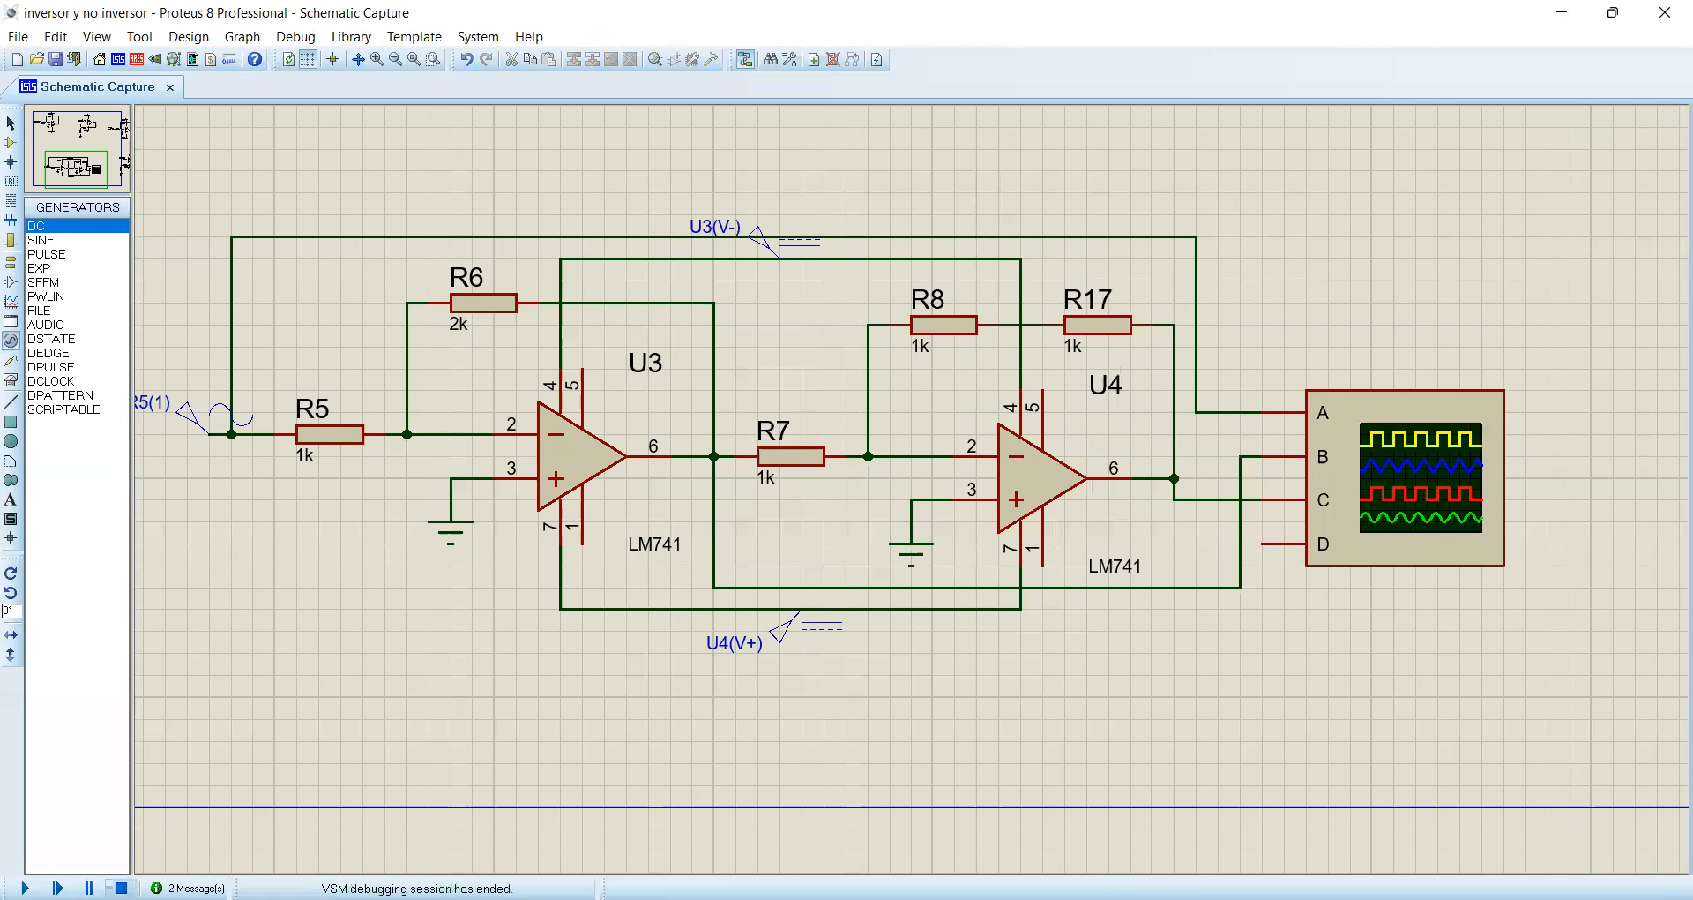